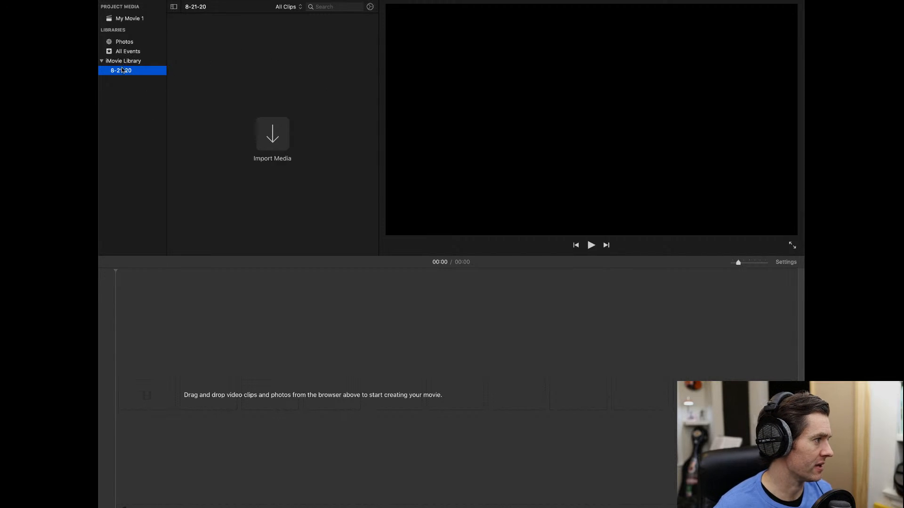
# - Create a new library event named with the performer's name followed by 'All State Excerpts'
pyautogui.rightClick(139, 89)
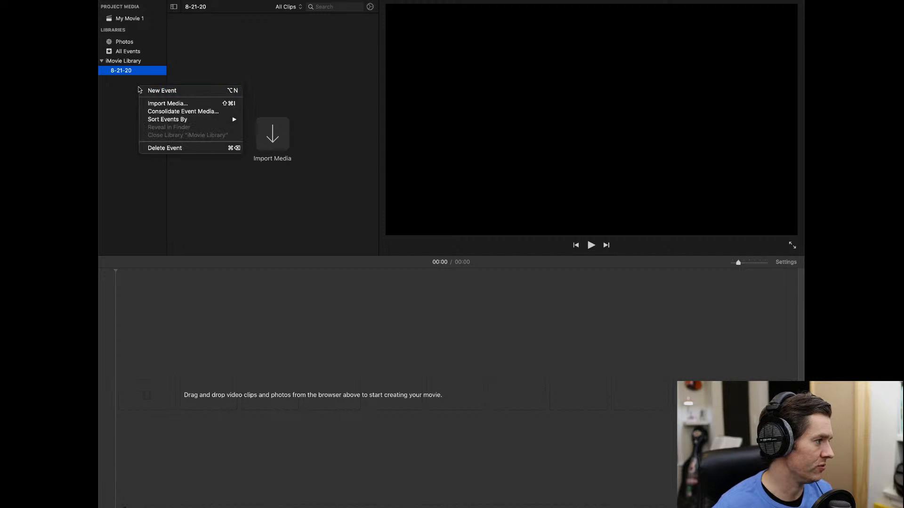
pyautogui.click(151, 89)
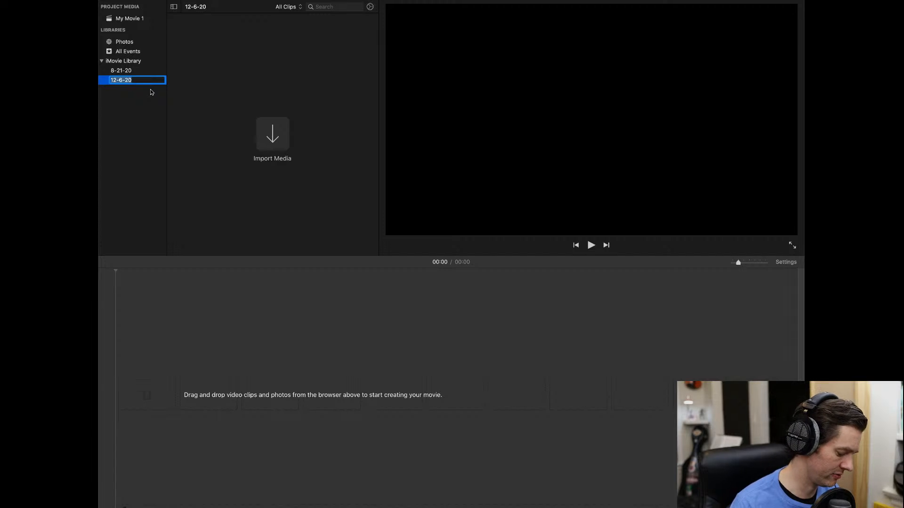
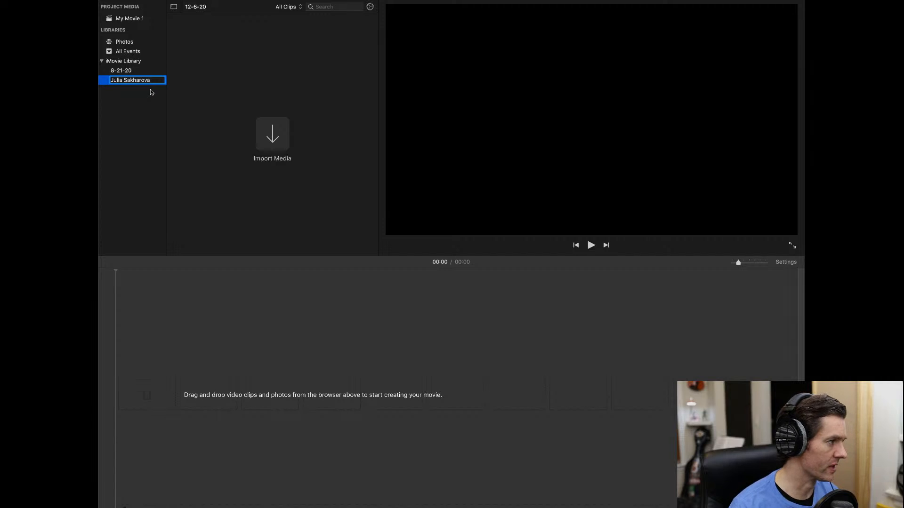
pyautogui.write('tate Excerpts')
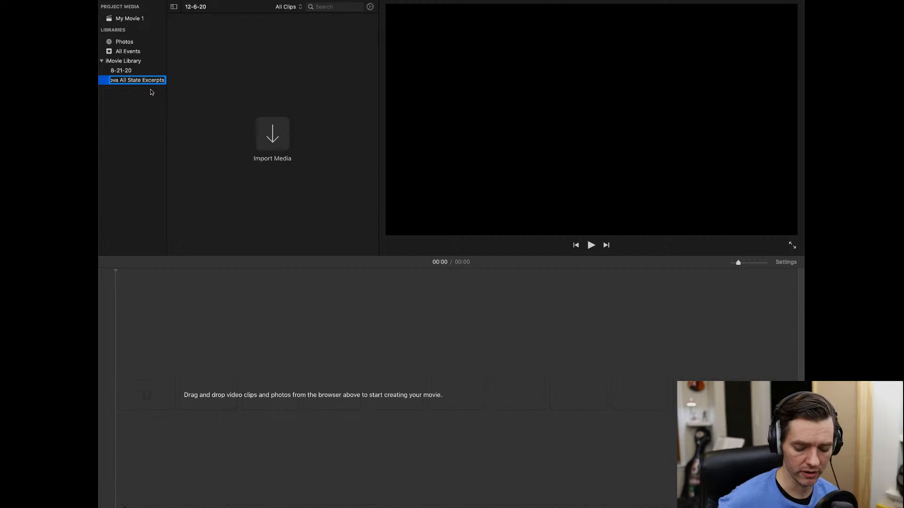
# - Start a media import and expand the All State Excerpts folder in favorites
pyautogui.click(273, 134)
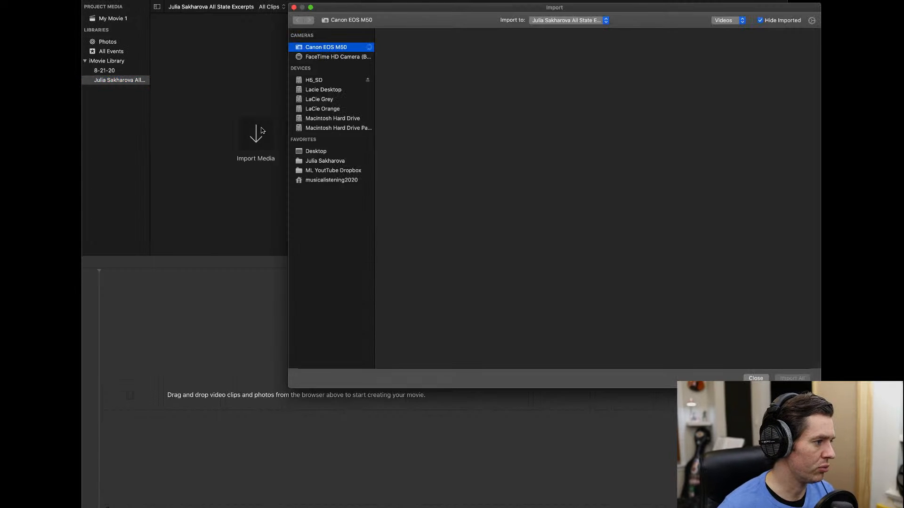
pyautogui.click(343, 162)
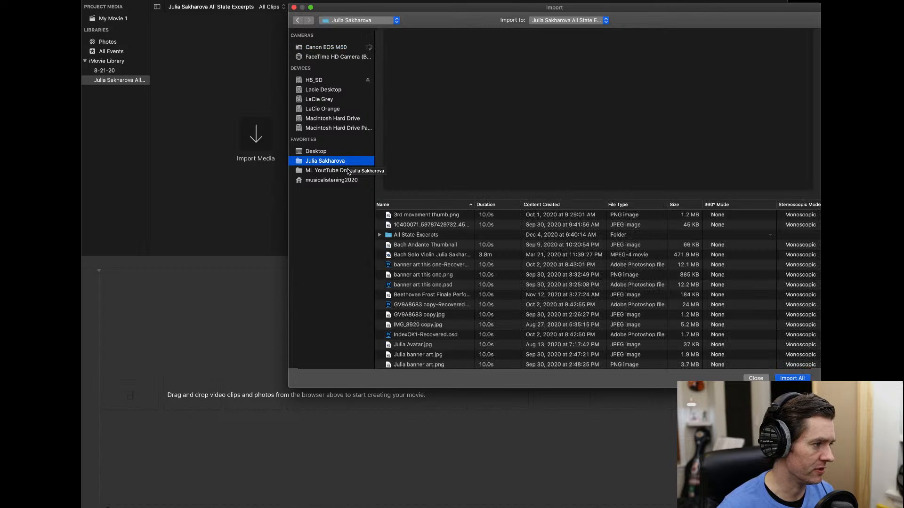
pyautogui.rightClick(430, 237)
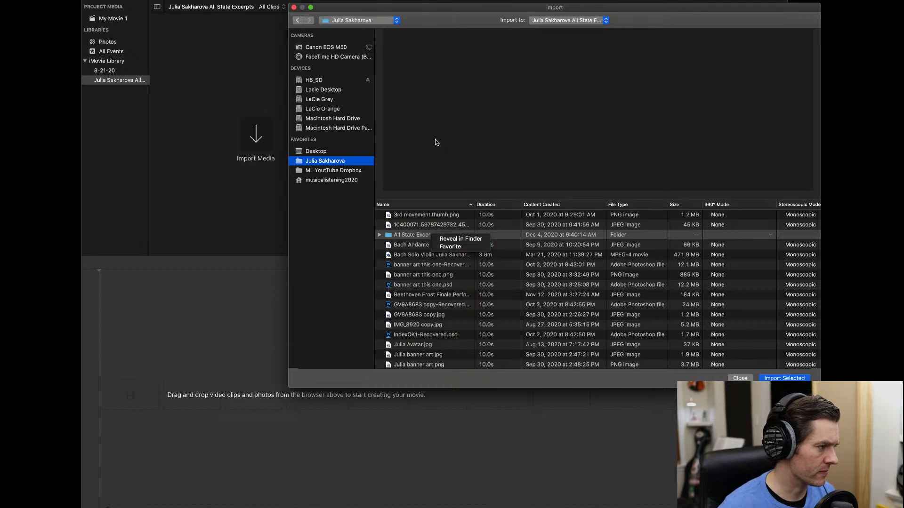
pyautogui.click(379, 237)
pyautogui.click(379, 236)
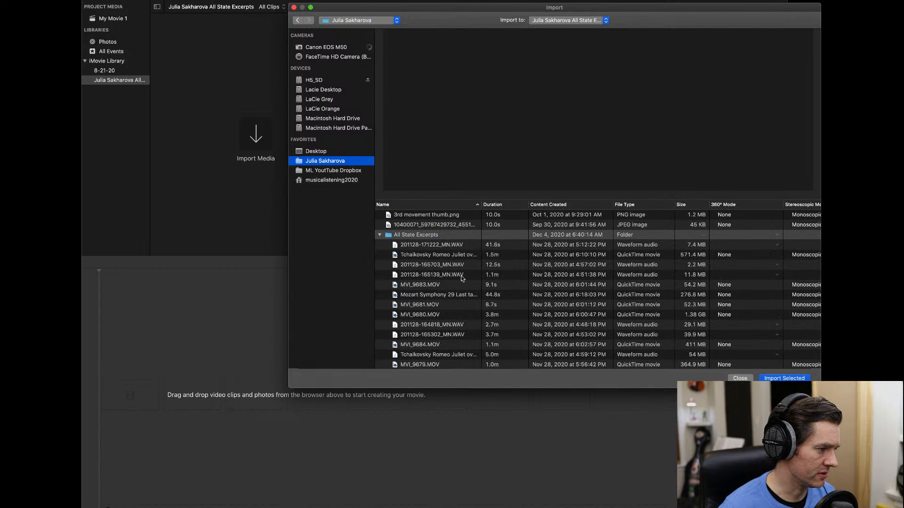
pyautogui.scroll(-1, 460, 281)
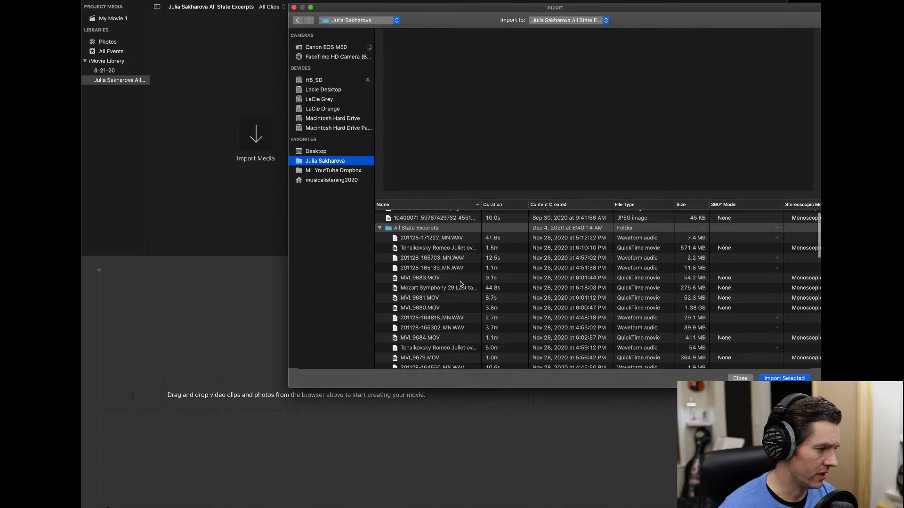
pyautogui.scroll(-1, 459, 281)
# - Select the six Mozart Symphony 29 and Tchaikovsky Romeo Juliet files and import them
pyautogui.click(460, 282)
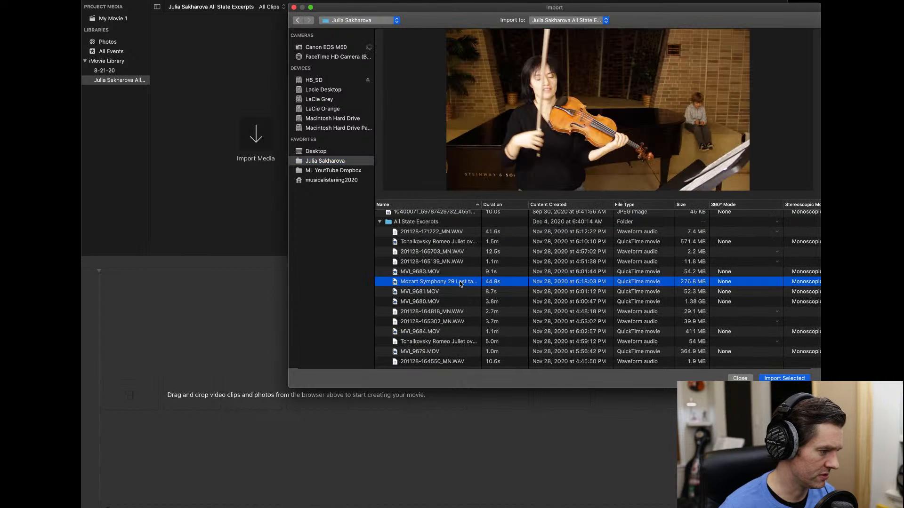
pyautogui.keyDown('super'); pyautogui.click(468, 342); pyautogui.keyUp('super')
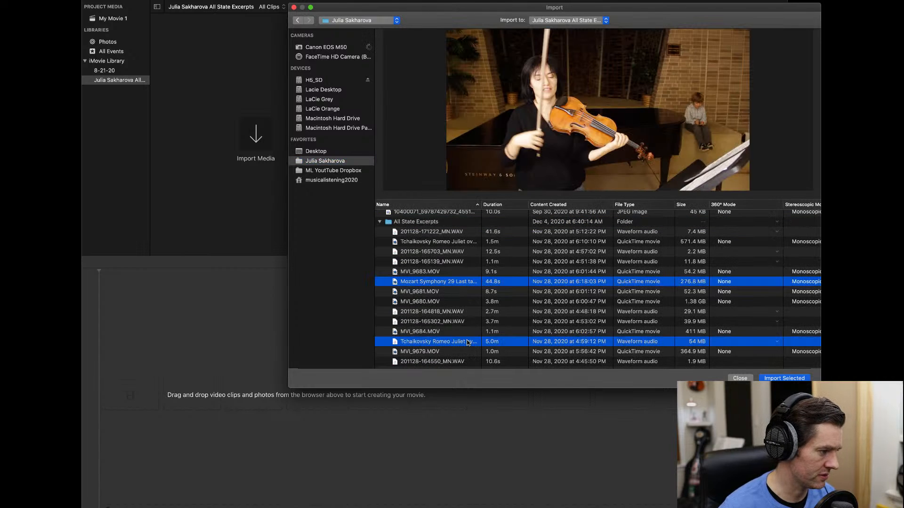
pyautogui.keyDown('super'); pyautogui.click(460, 242); pyautogui.keyUp('super')
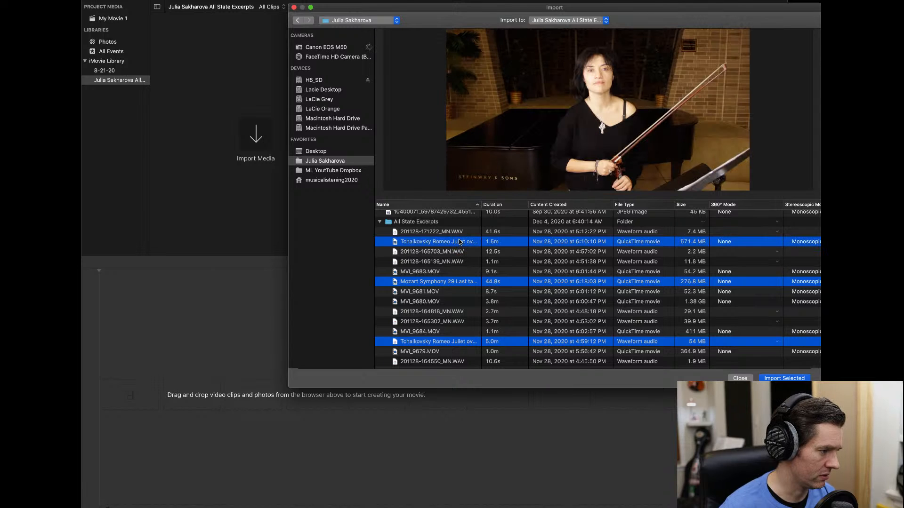
pyautogui.scroll(-4, 462, 271)
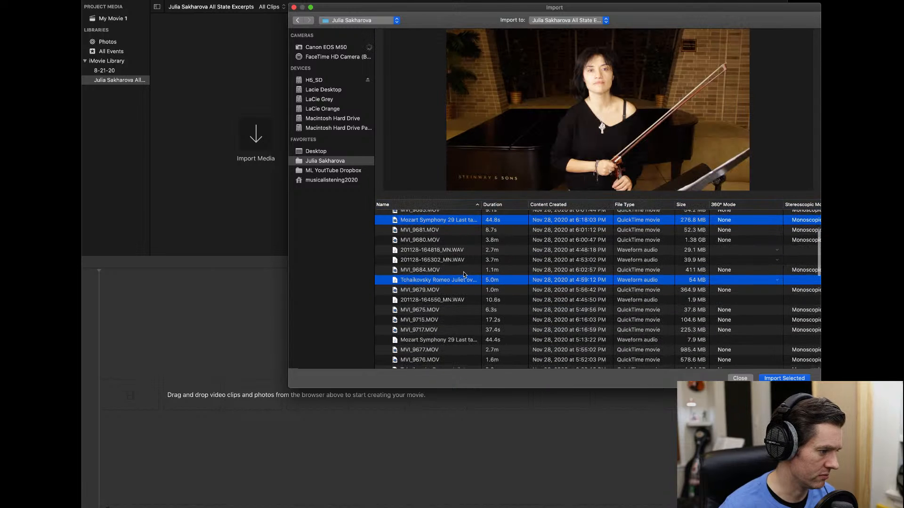
pyautogui.scroll(3, 468, 320)
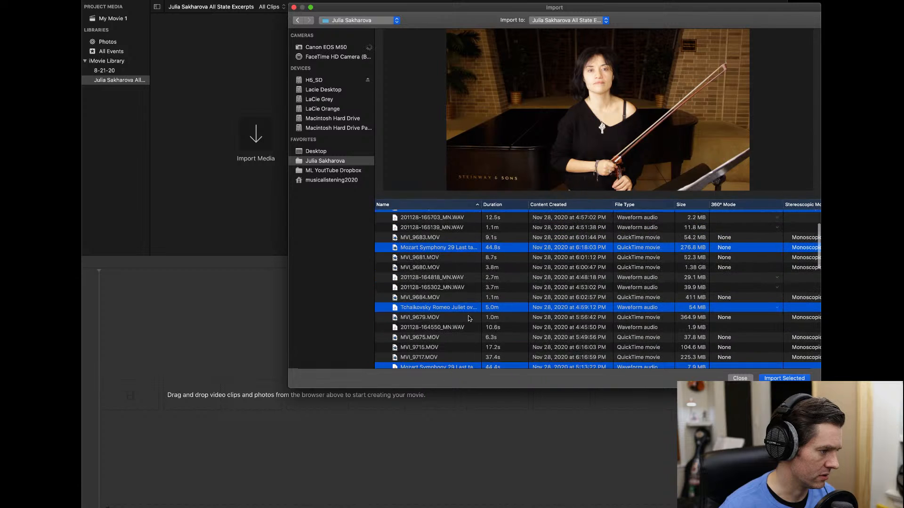
pyautogui.scroll(2, 468, 318)
pyautogui.scroll(-5, 468, 319)
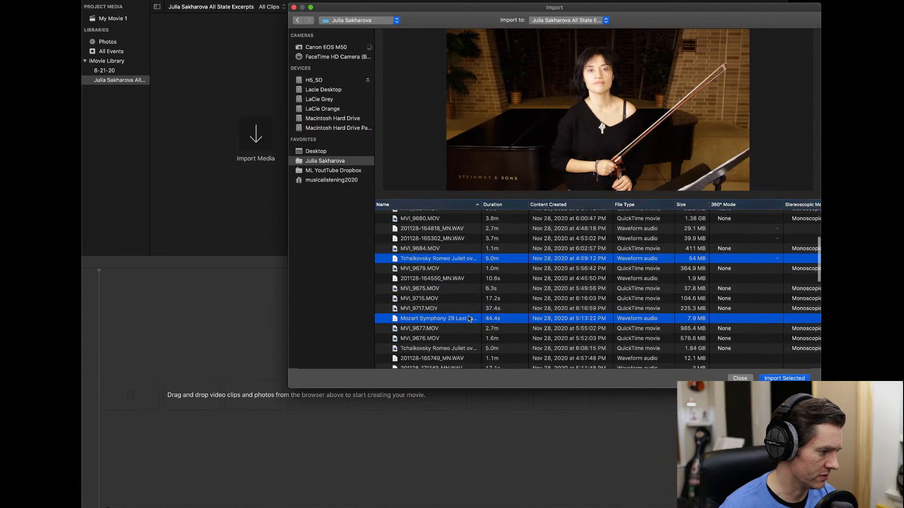
pyautogui.keyDown('super'); pyautogui.click(470, 344); pyautogui.keyUp('super')
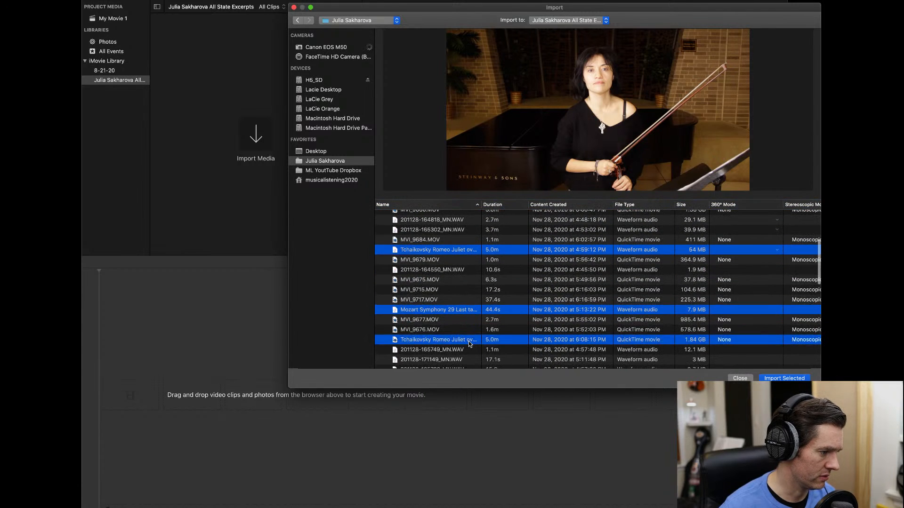
pyautogui.scroll(-3, 470, 344)
pyautogui.keyDown('super'); pyautogui.click(470, 344); pyautogui.keyUp('super')
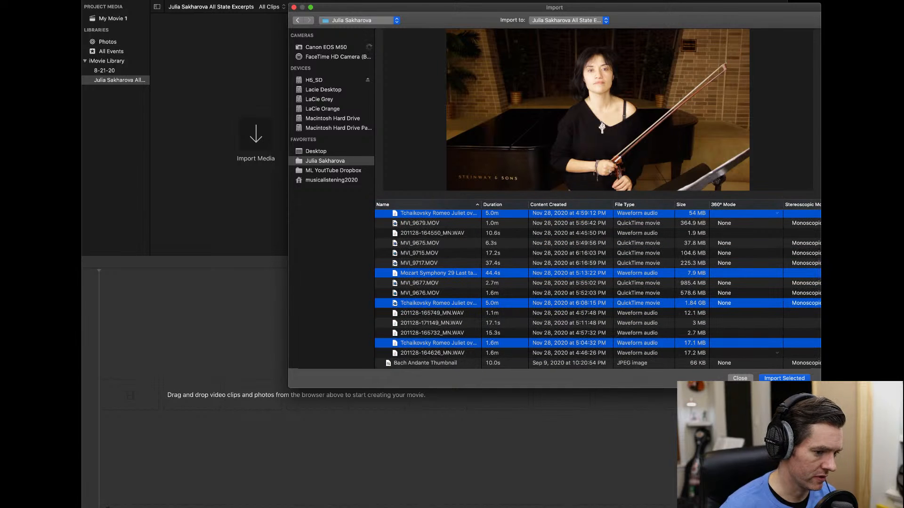
pyautogui.click(785, 379)
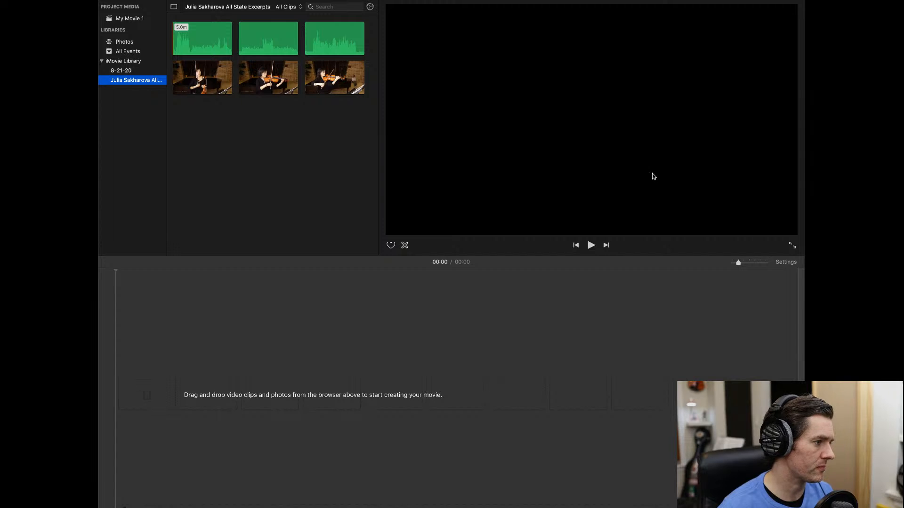
pyautogui.click(405, 135)
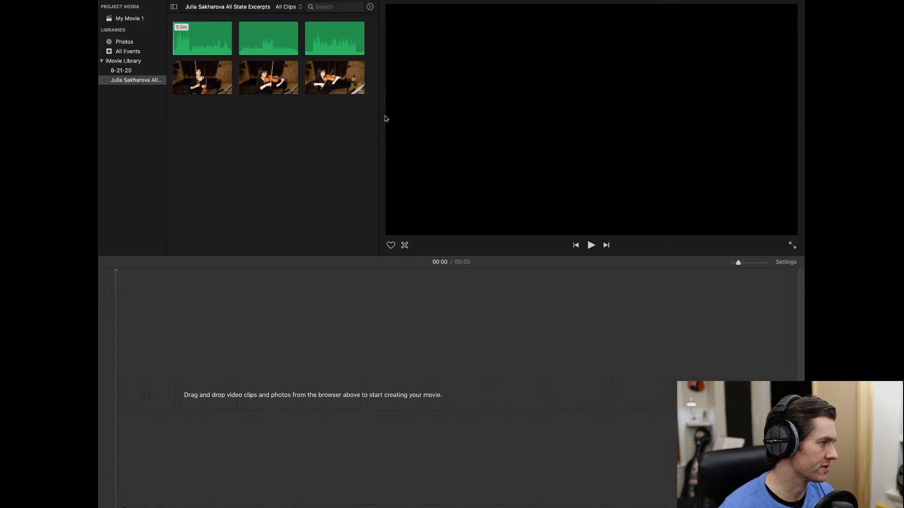
pyautogui.click(214, 66)
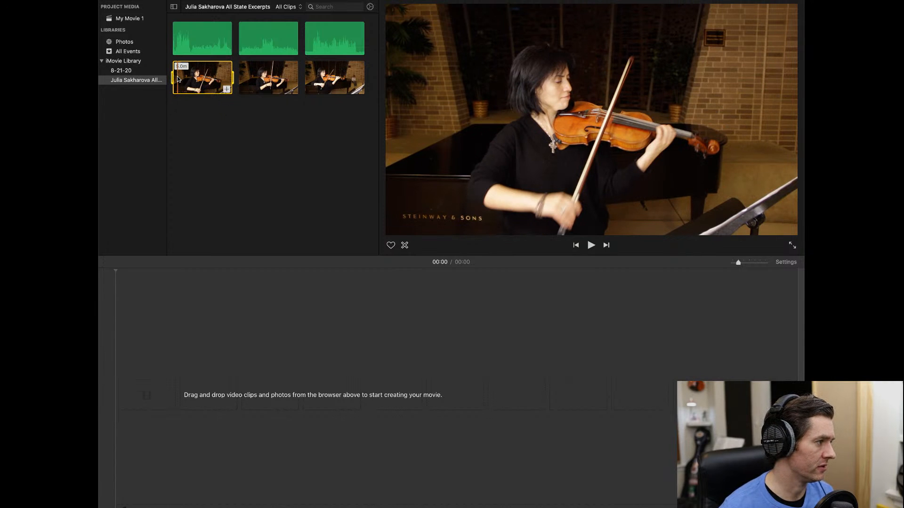
pyautogui.press('space')
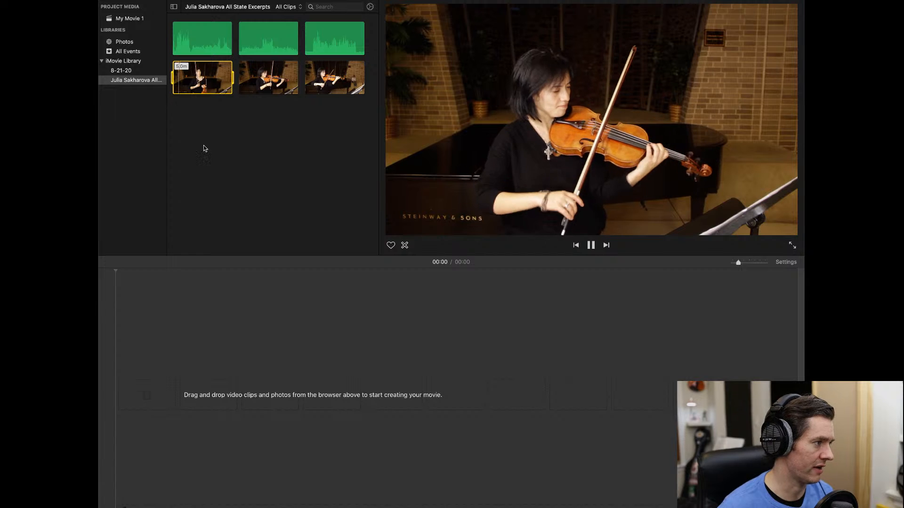
pyautogui.click(251, 76)
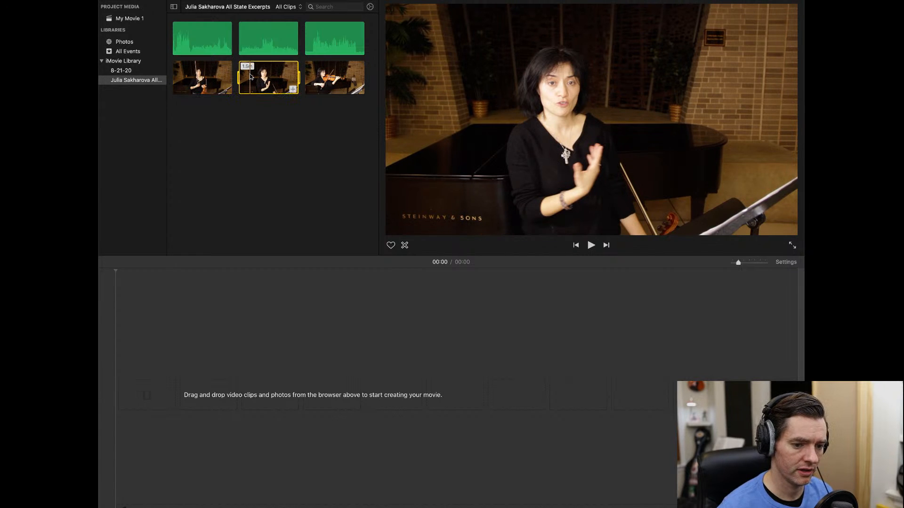
pyautogui.press('space')
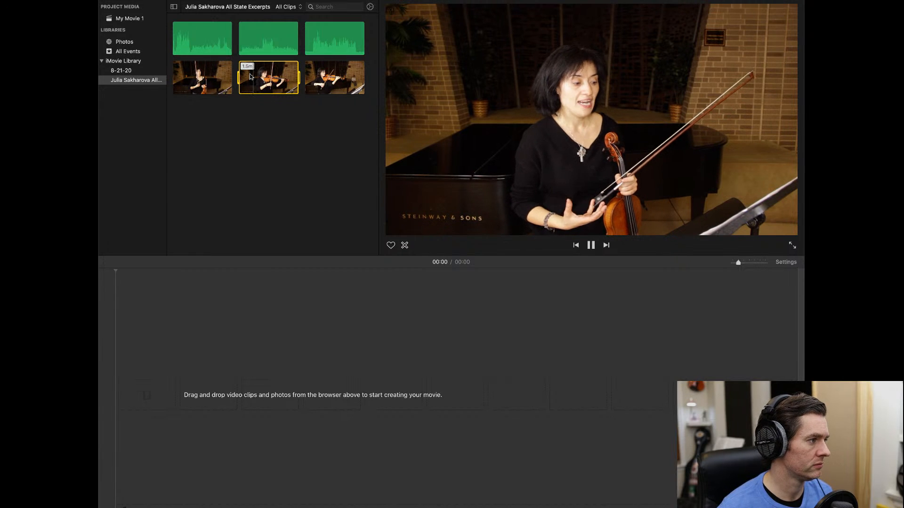
pyautogui.click(326, 78)
pyautogui.press('space')
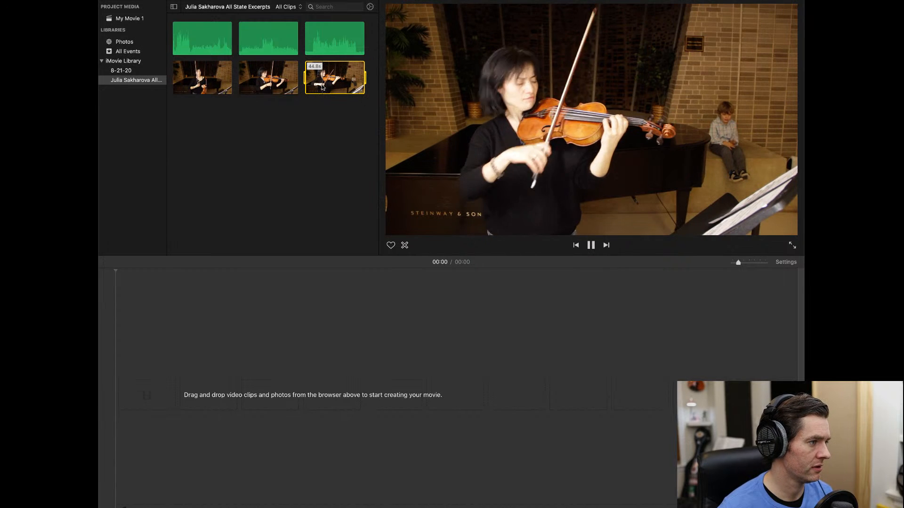
pyautogui.press('space')
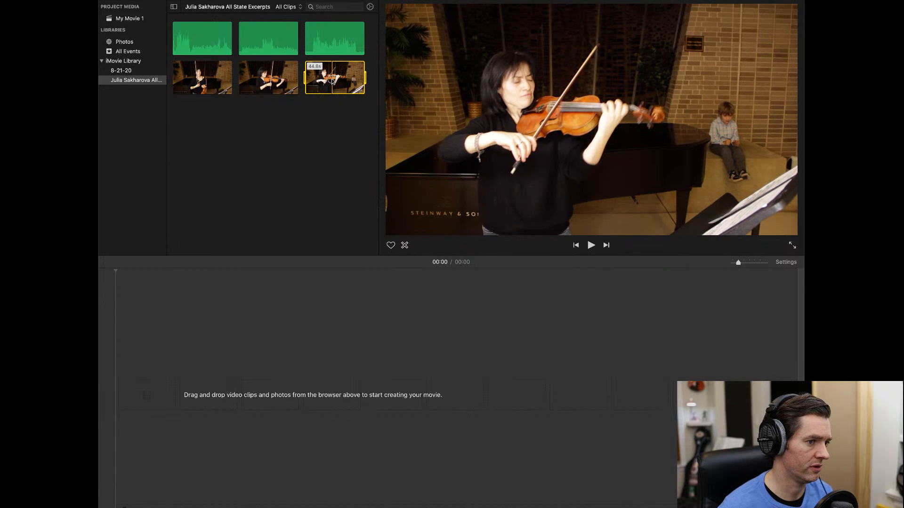
# - Add the 44.8s performance video to the timeline and preview the 44.4s Mozart audio
pyautogui.moveTo(335, 77); pyautogui.dragTo(120, 393)
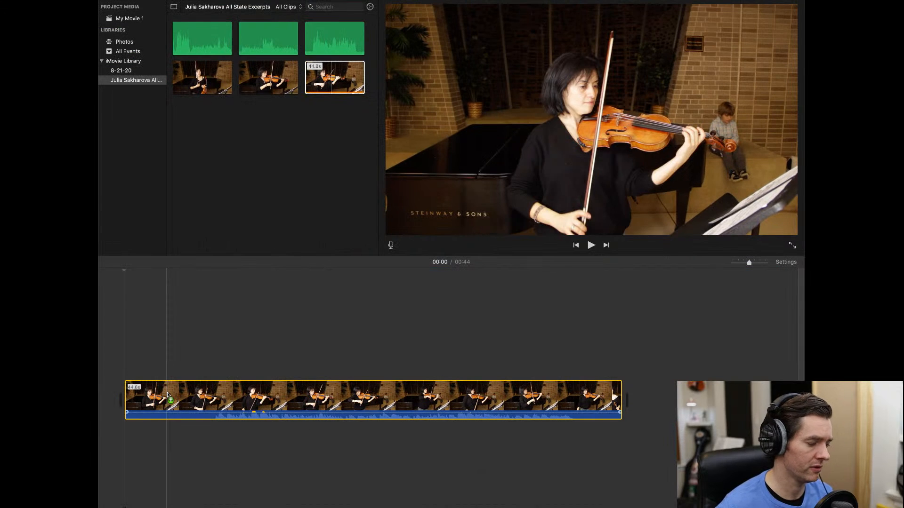
pyautogui.click(316, 37)
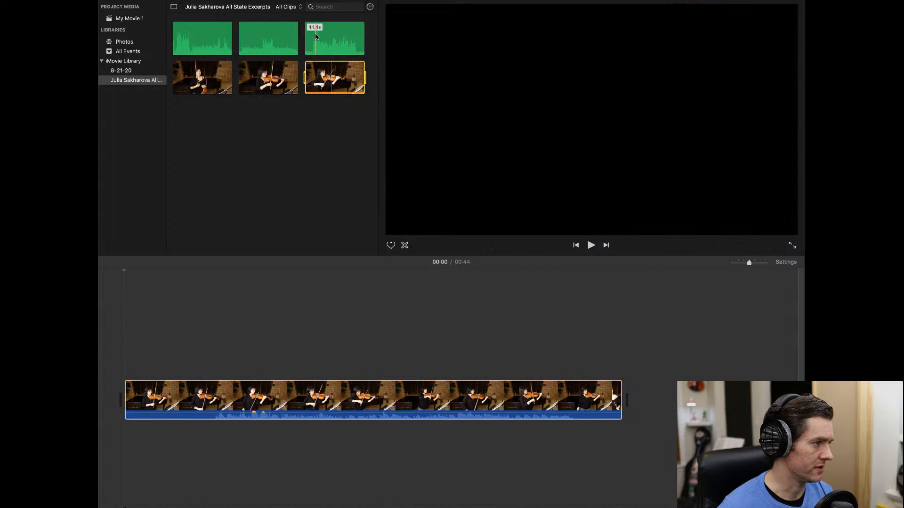
pyautogui.press('space')
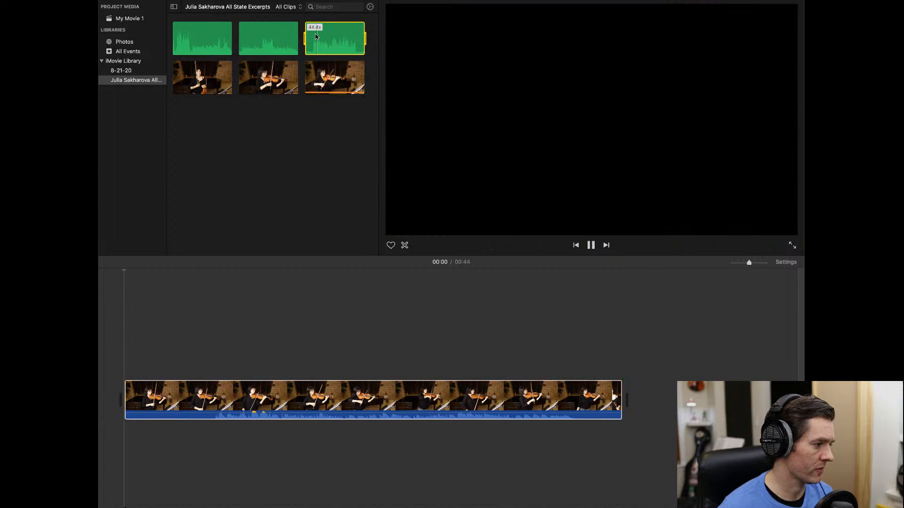
pyautogui.press('space')
# - Place the Mozart audio beneath the video's start and play them together
pyautogui.moveTo(329, 43); pyautogui.dragTo(128, 439)
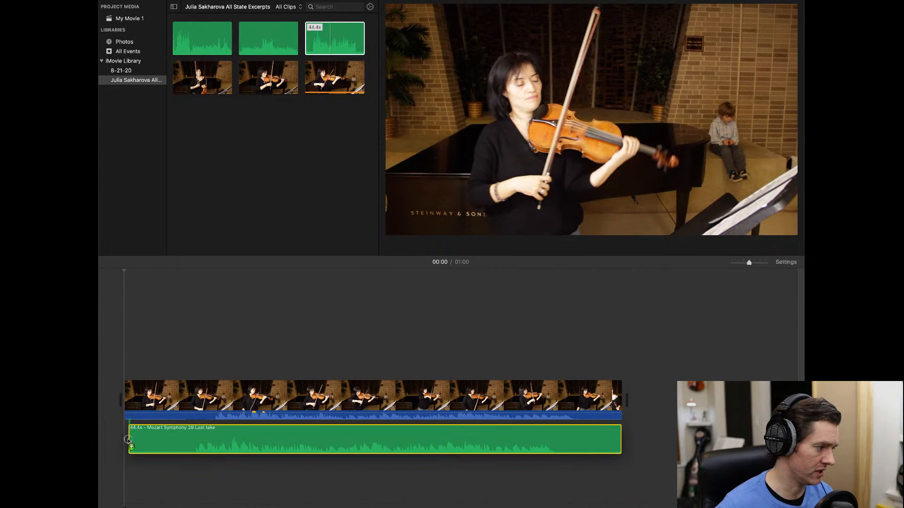
pyautogui.moveTo(128, 440); pyautogui.dragTo(128, 439)
pyautogui.press('space')
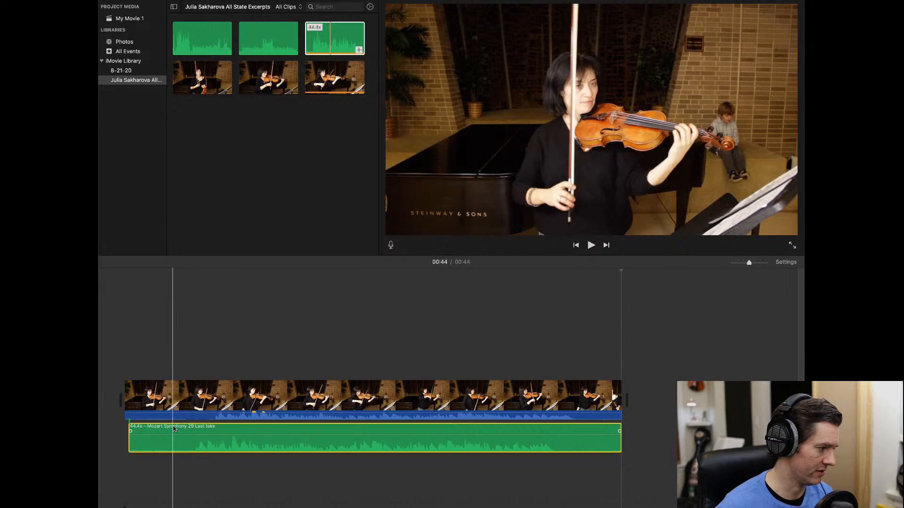
# - Slide the Mozart audio clip left so its start matches the video clip's start
pyautogui.moveTo(216, 430); pyautogui.dragTo(211, 429)
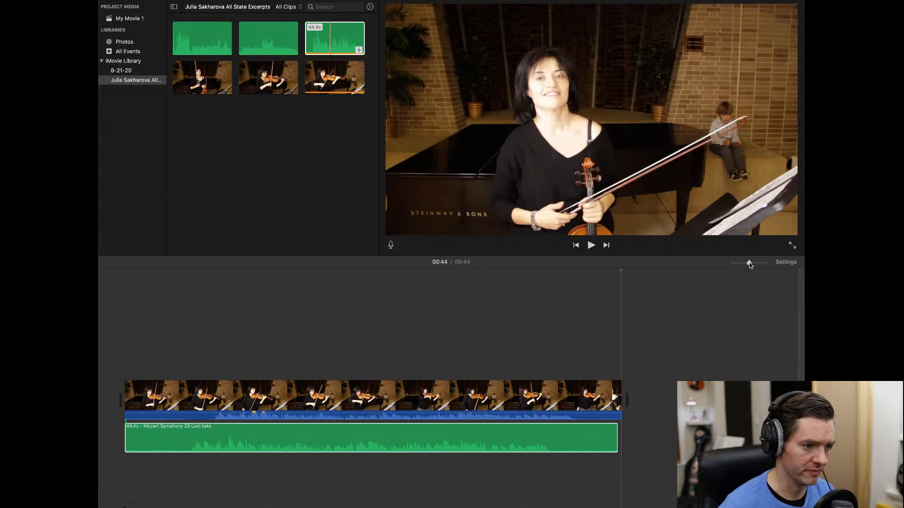
pyautogui.moveTo(750, 263); pyautogui.dragTo(732, 263)
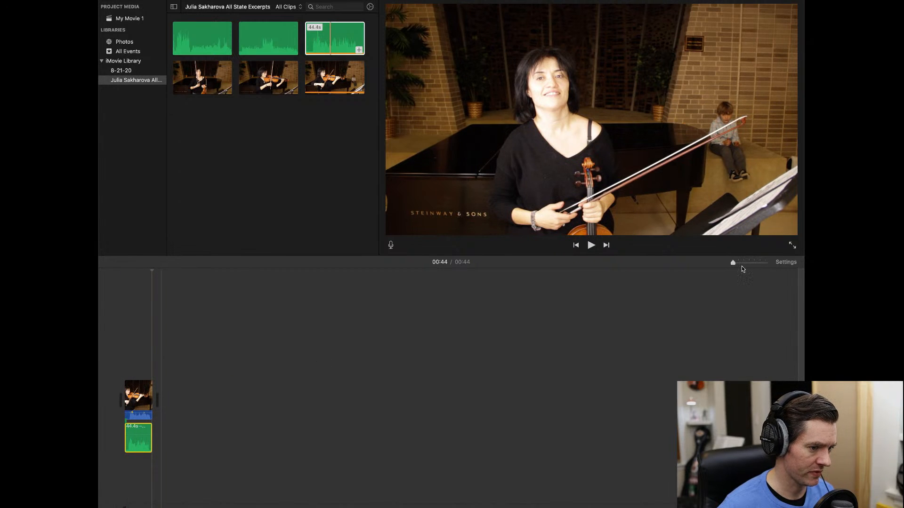
# - Zoom in on the timeline and nudge the Mozart audio slightly later to match the playing
pyautogui.moveTo(735, 267); pyautogui.dragTo(768, 265)
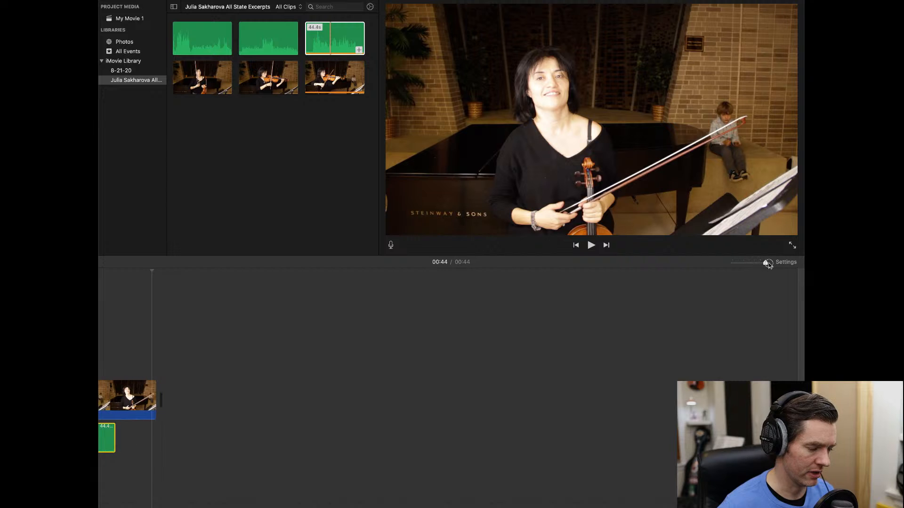
pyautogui.hscroll(-8, 361, 300)
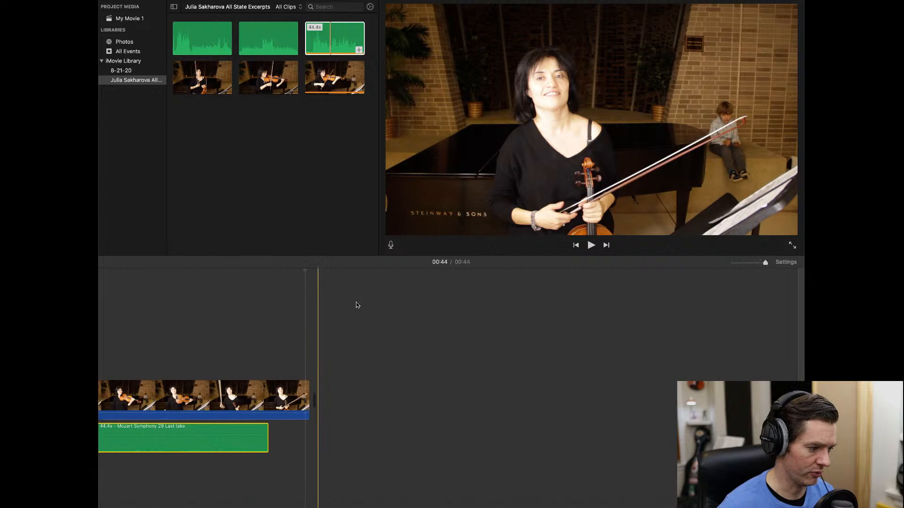
pyautogui.hscroll(-10, 370, 298)
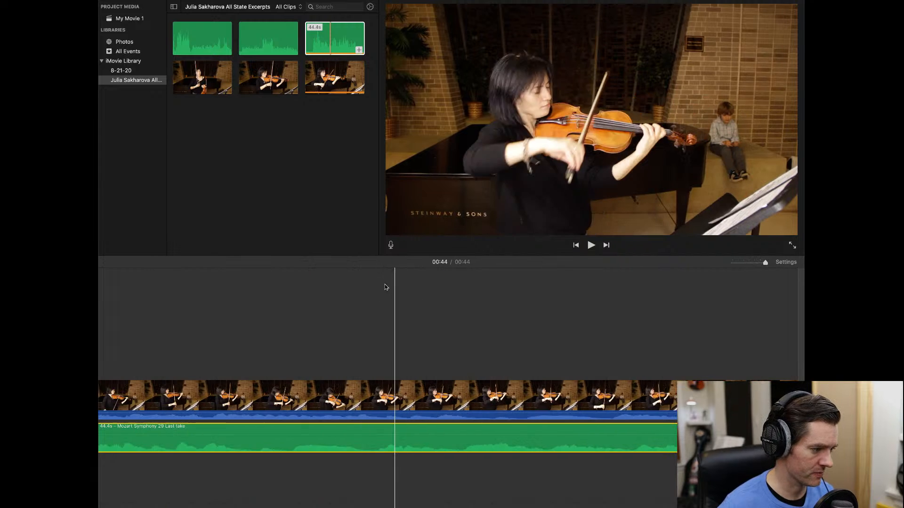
pyautogui.hscroll(-4, 388, 285)
pyautogui.hscroll(-4, 387, 415)
pyautogui.hscroll(-4, 388, 416)
pyautogui.hscroll(-12, 388, 417)
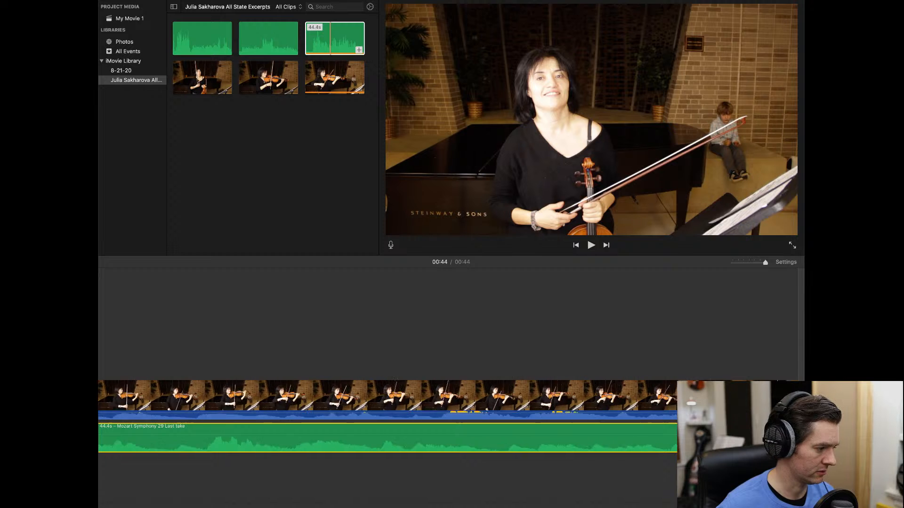
pyautogui.hscroll(2, 388, 417)
pyautogui.hscroll(5, 388, 416)
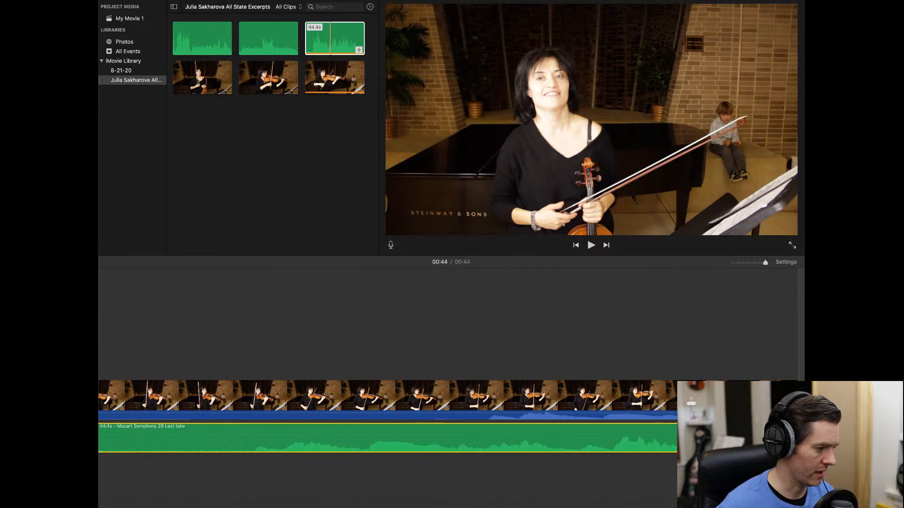
pyautogui.hscroll(1, 388, 417)
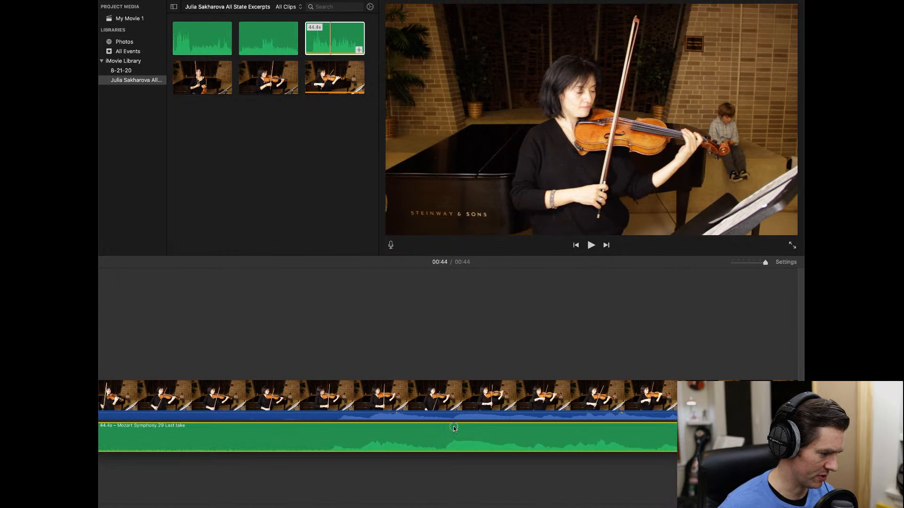
pyautogui.moveTo(454, 427); pyautogui.dragTo(457, 427)
# - Play back from 00:08 twice to check the audio-video sync
pyautogui.click(333, 333)
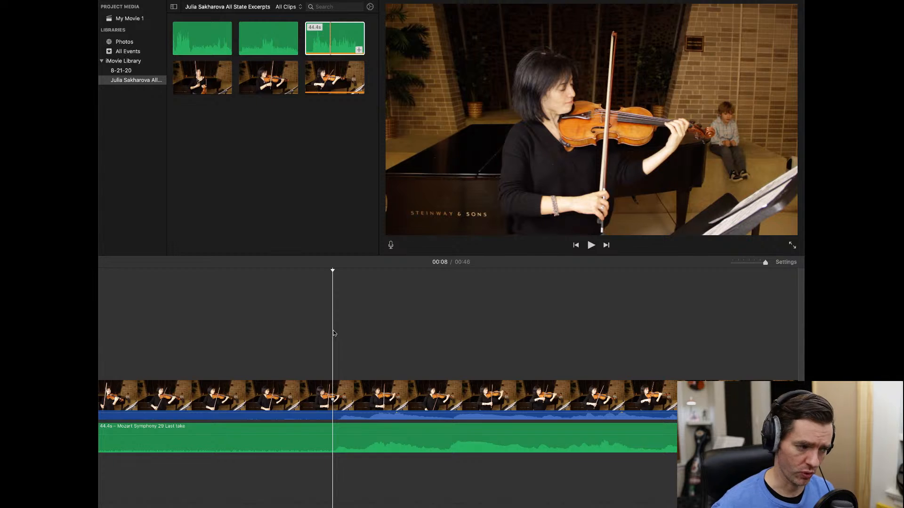
pyautogui.press('space')
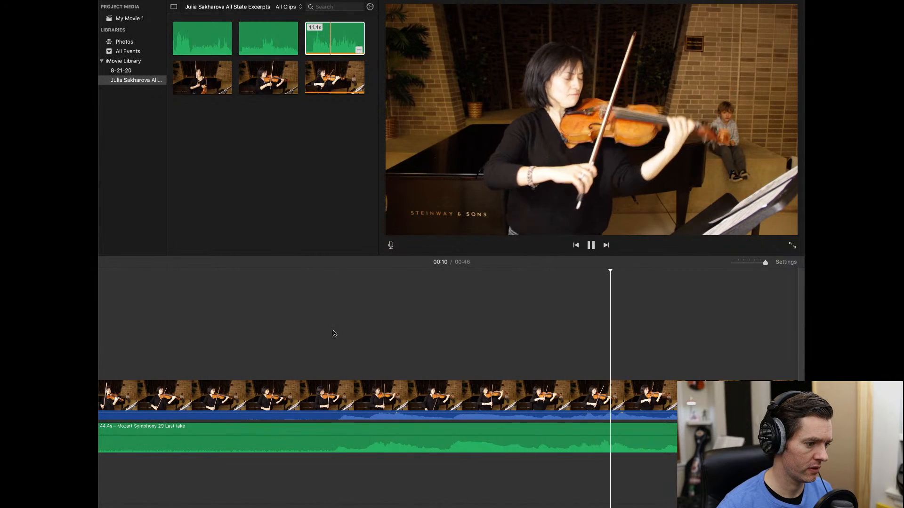
pyautogui.press('space')
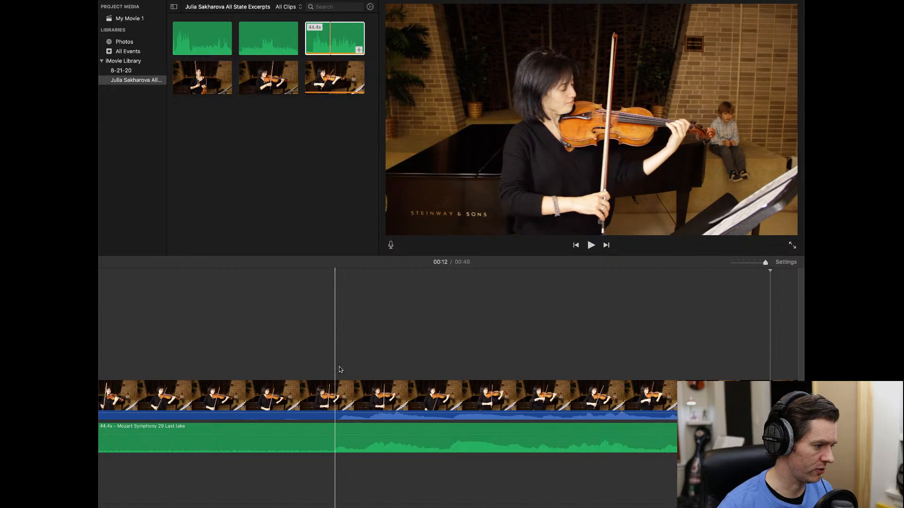
pyautogui.click(340, 429)
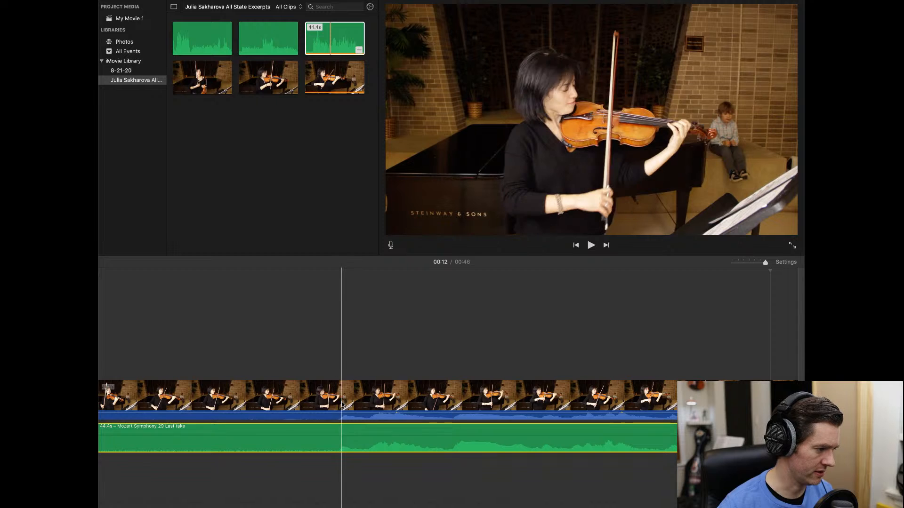
pyautogui.click(338, 331)
pyautogui.press('space')
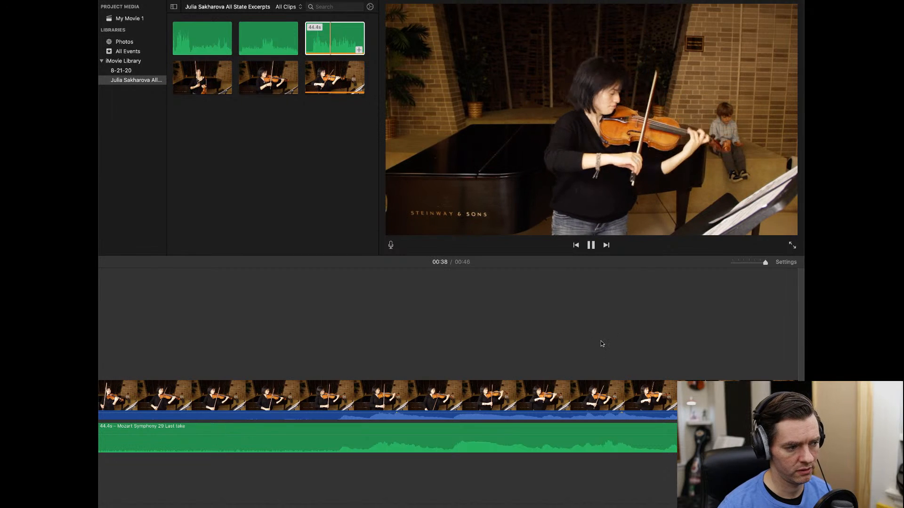
# - Pause at 00:41, zoom out, and pull the performance video's own volume line down to about 8%
pyautogui.click(592, 245)
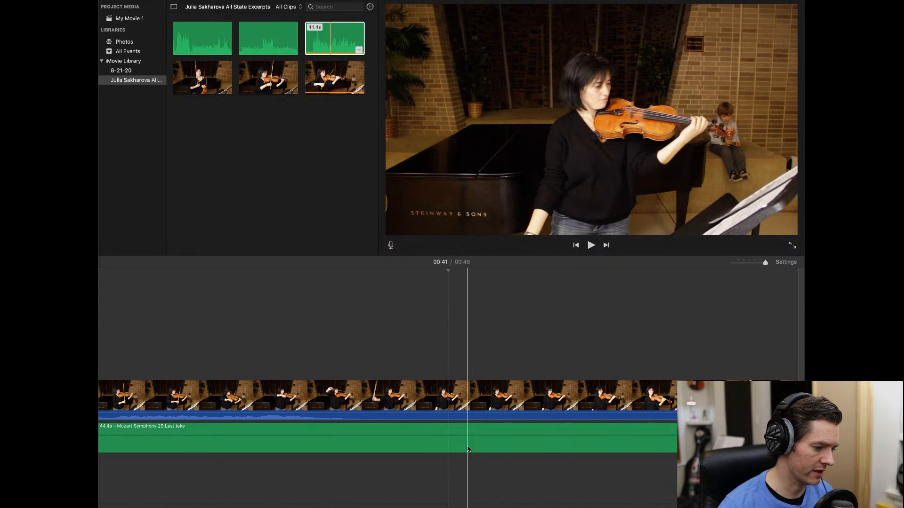
pyautogui.hscroll(-6, 642, 438)
pyautogui.hscroll(-4, 387, 416)
pyautogui.hscroll(-4, 387, 417)
pyautogui.hscroll(-4, 648, 327)
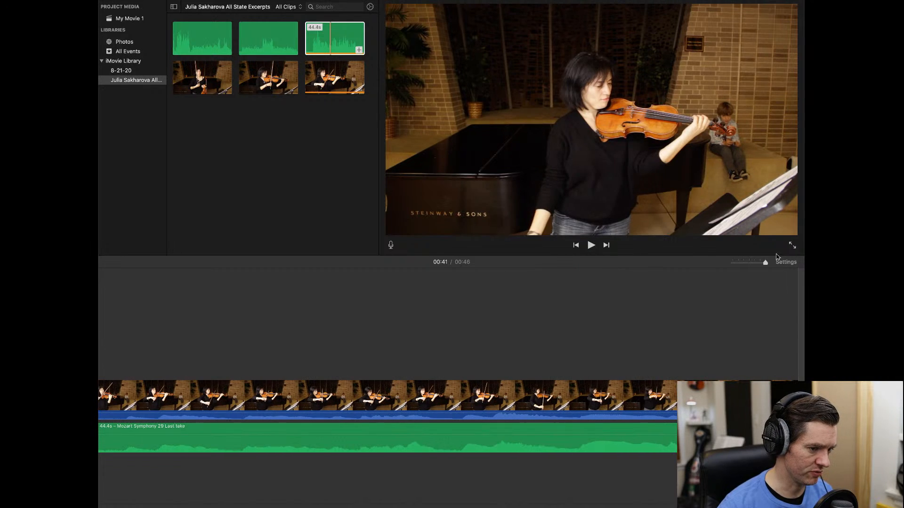
pyautogui.moveTo(766, 264); pyautogui.dragTo(753, 265)
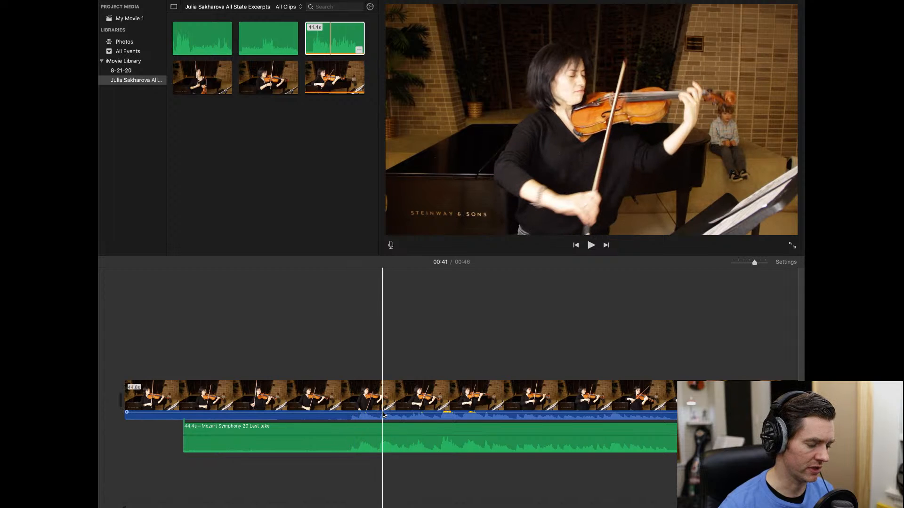
pyautogui.moveTo(383, 415); pyautogui.dragTo(383, 419)
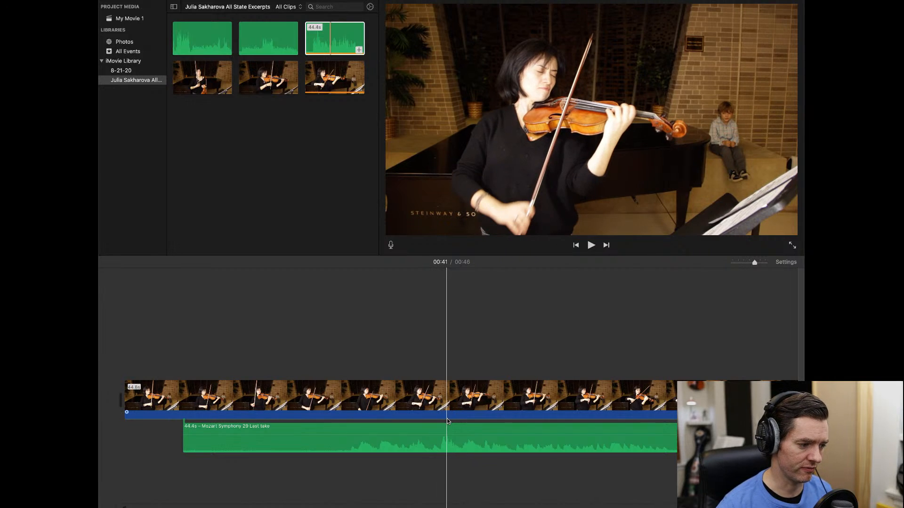
pyautogui.moveTo(448, 417); pyautogui.dragTo(450, 424)
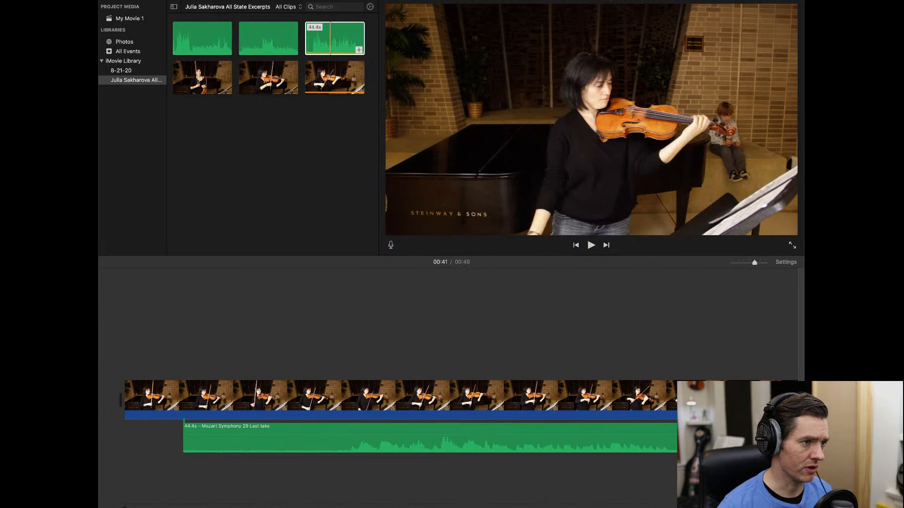
# - Show the clip volume controls and verify the Mozart audio at 100% and the video at 0%
pyautogui.click(610, 0)
pyautogui.click(601, 1)
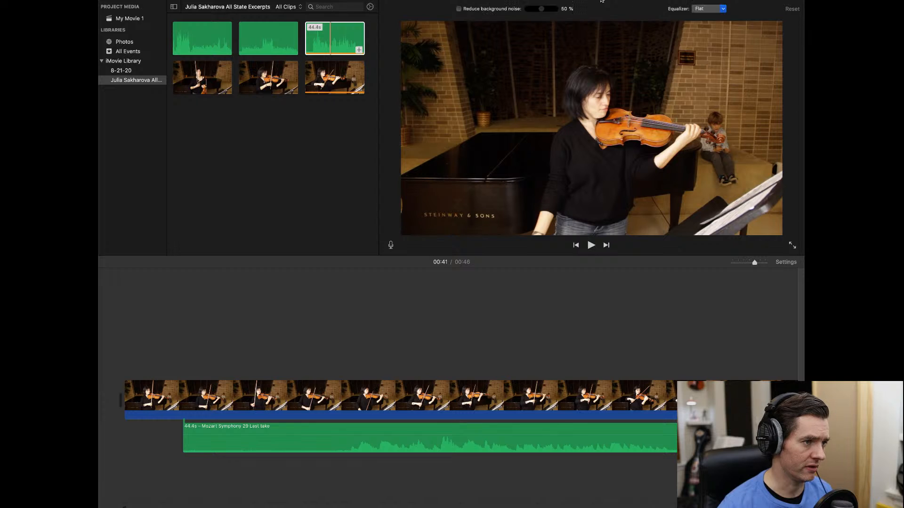
pyautogui.click(583, 0)
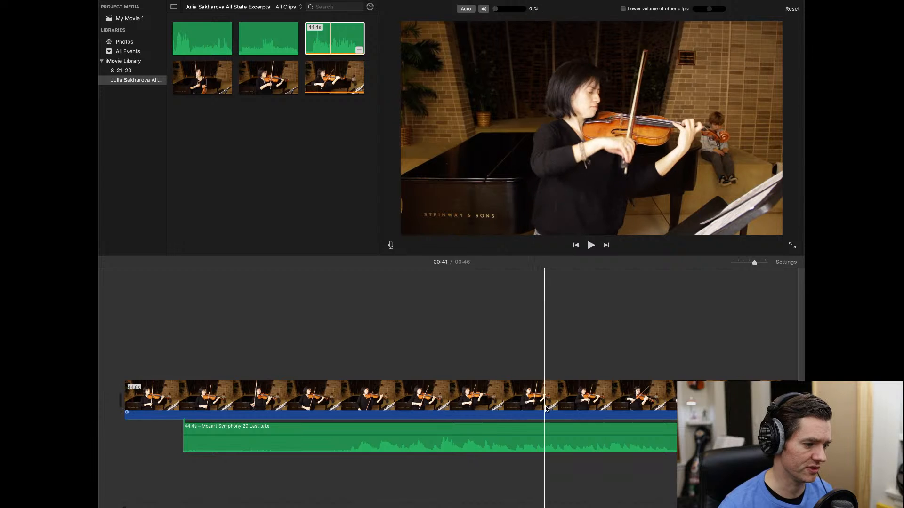
pyautogui.click(542, 435)
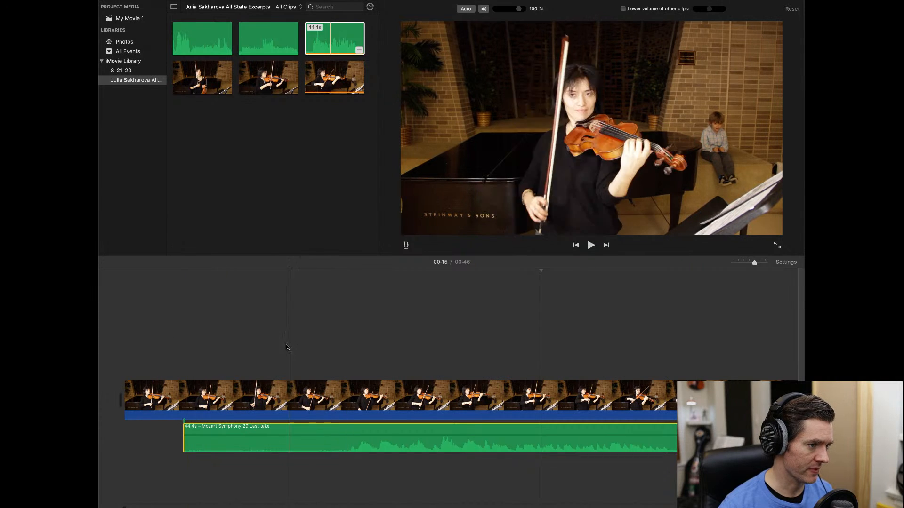
pyautogui.click(326, 384)
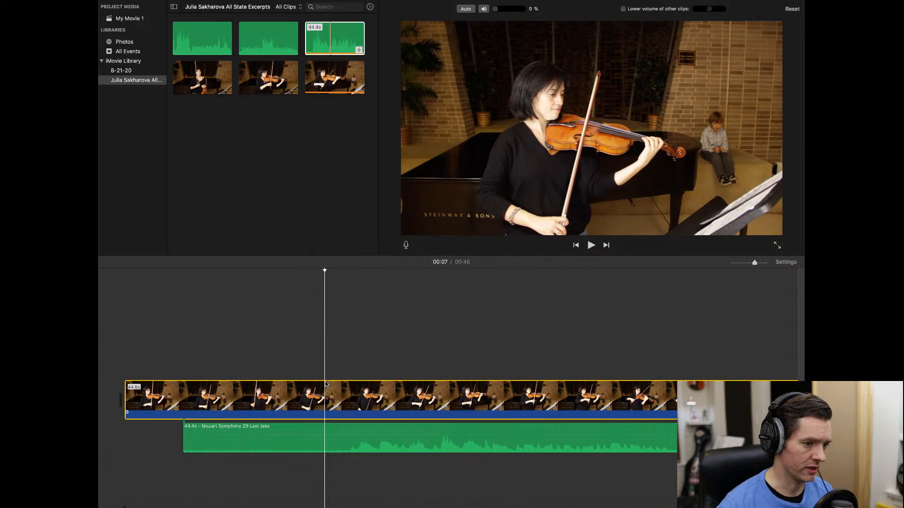
pyautogui.rightClick(326, 384)
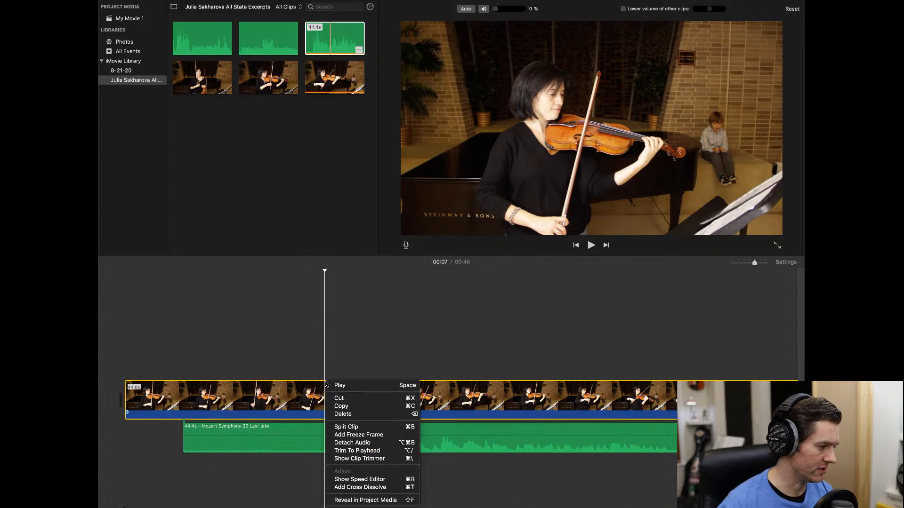
pyautogui.click(344, 427)
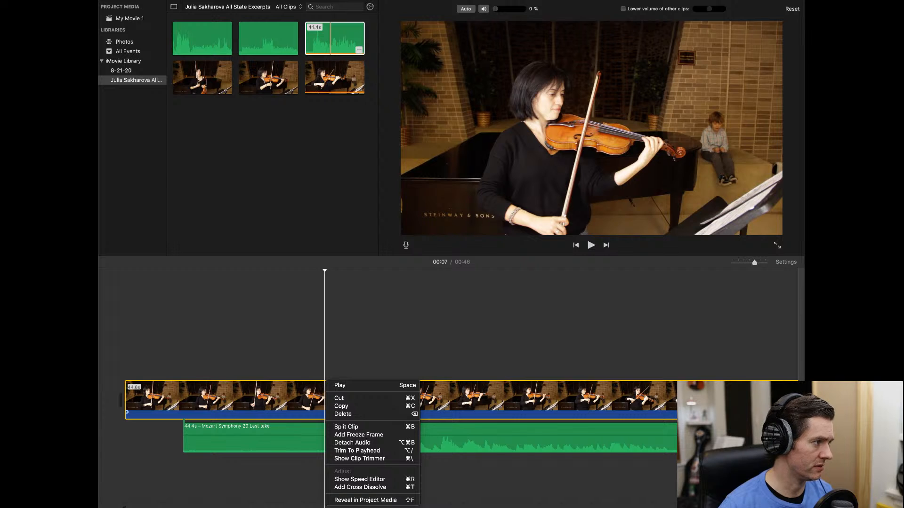
pyautogui.click(15, 1)
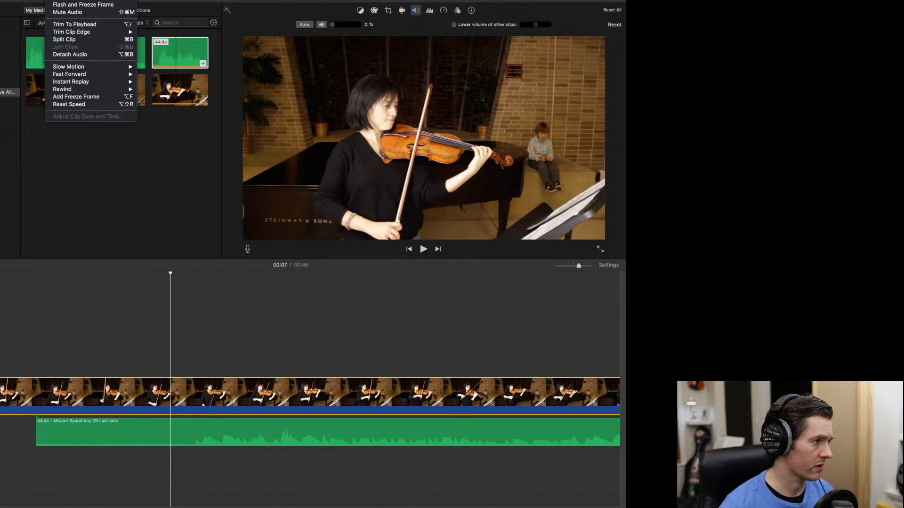
pyautogui.click(170, 386)
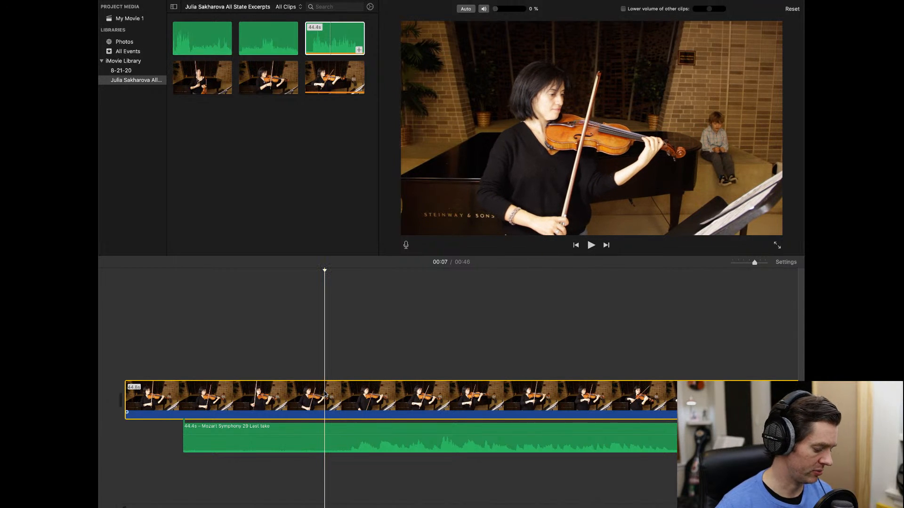
# - Split both the video and Mozart audio at 00:07 and delete the opening pieces
pyautogui.press('super+b')
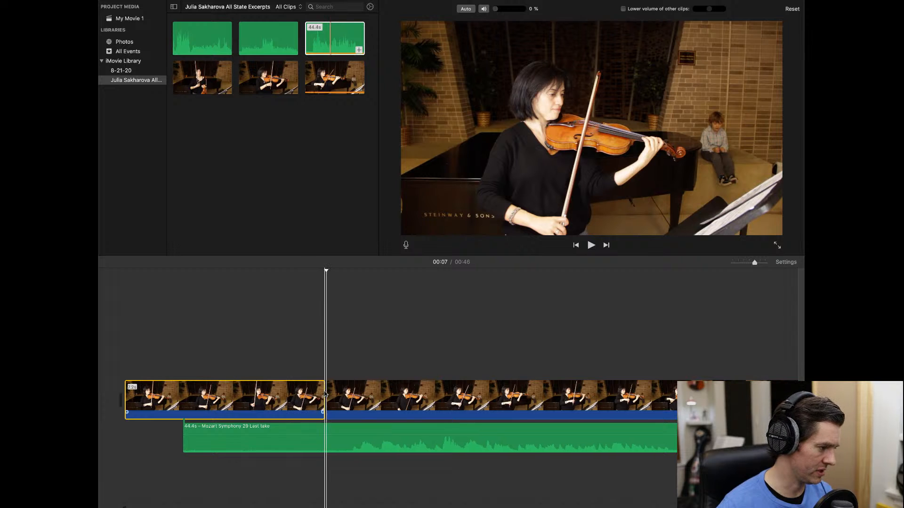
pyautogui.click(327, 433)
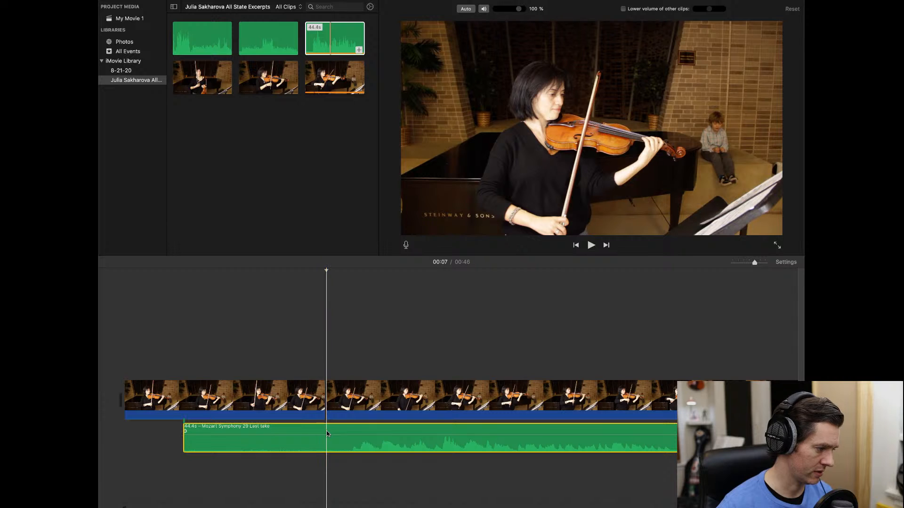
pyautogui.press('super+b')
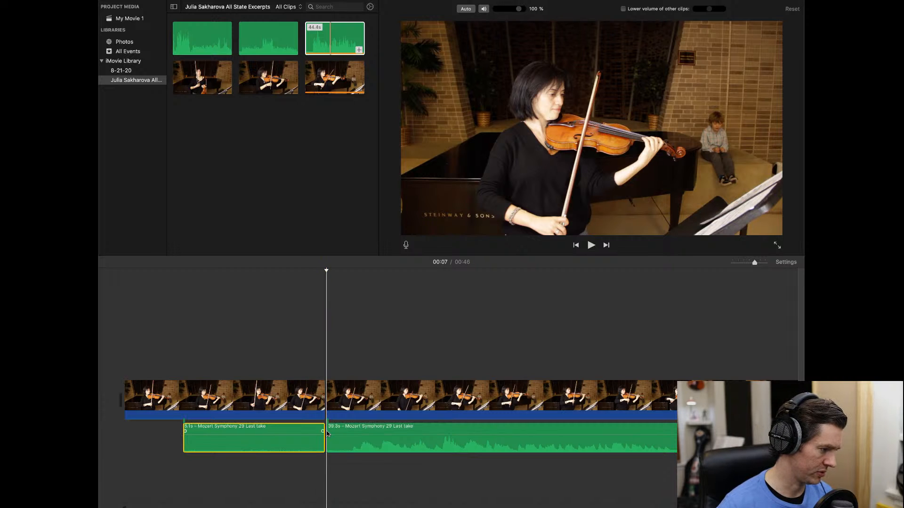
pyautogui.moveTo(284, 336); pyautogui.dragTo(297, 464)
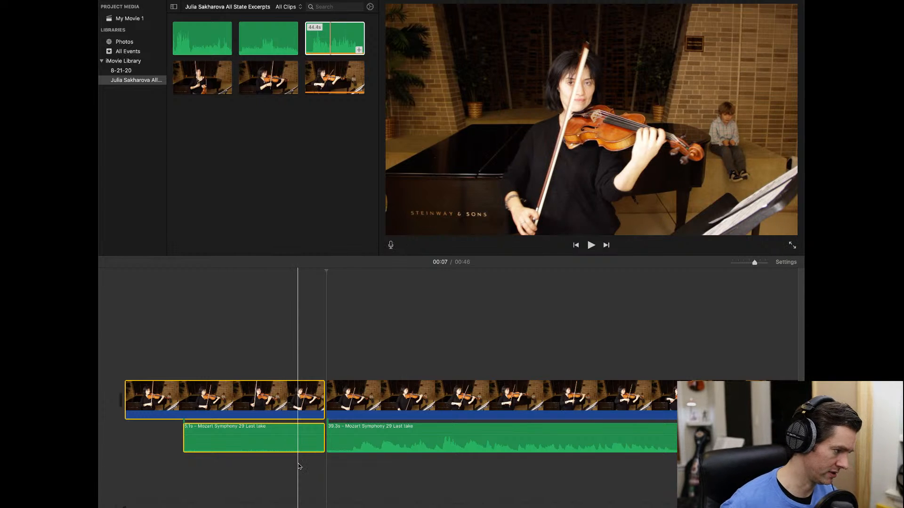
pyautogui.press('Delete')
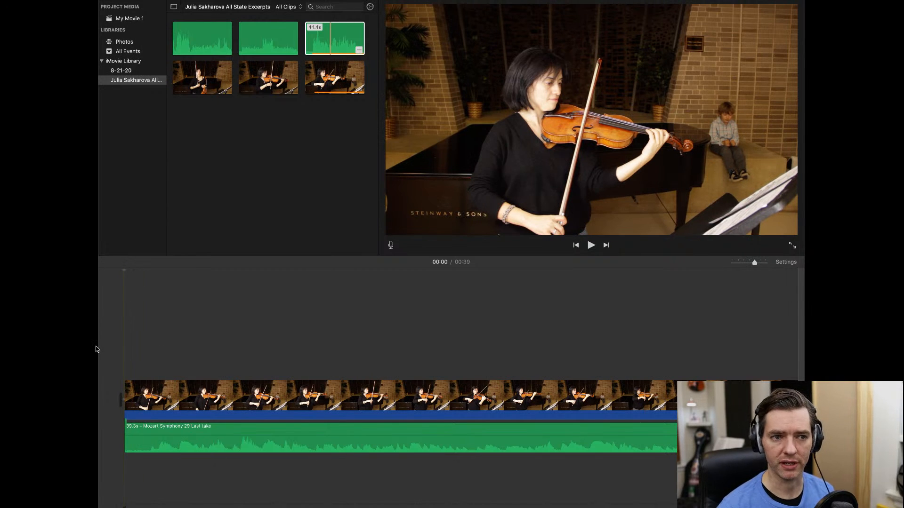
# - Play the 39-second project from the start, then zoom the timeline in near the end
pyautogui.press('space')
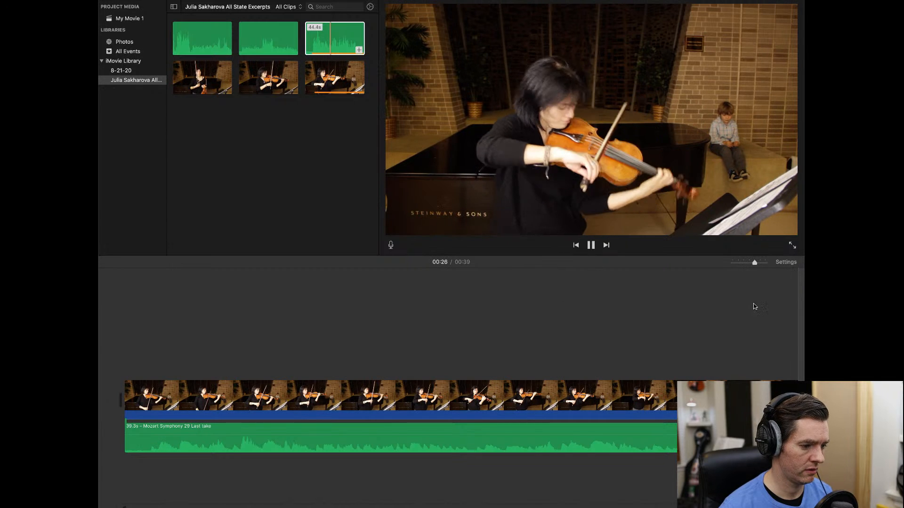
pyautogui.moveTo(754, 263); pyautogui.dragTo(754, 263)
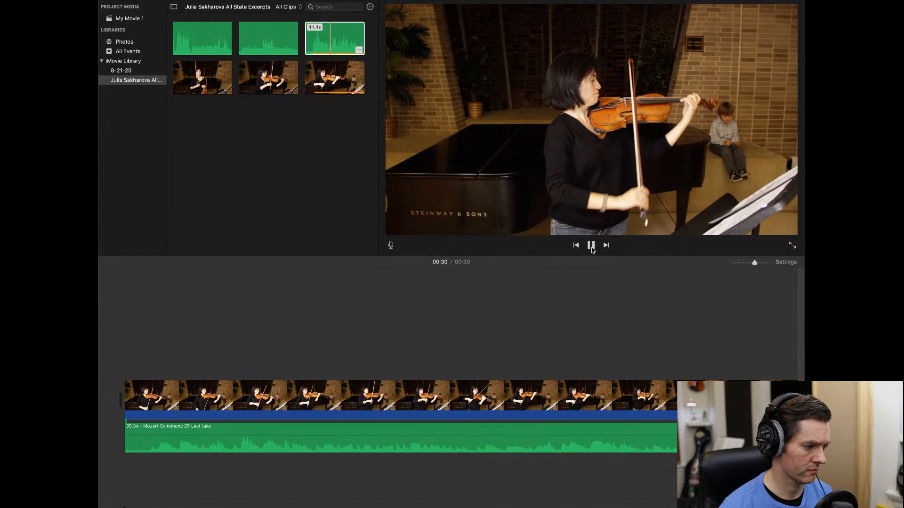
pyautogui.hscroll(10, 624, 347)
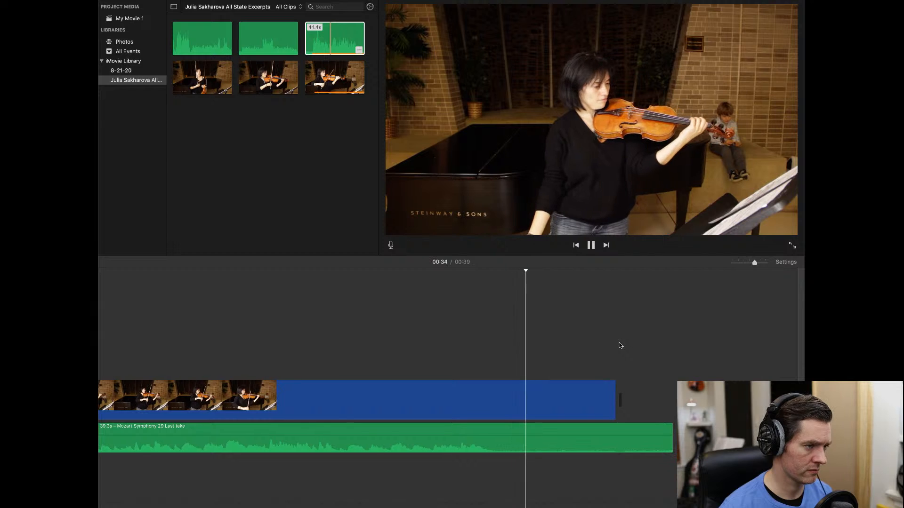
# - Split the Mozart audio at the video's last frame and delete the 4.3s tail, ending at 00:35
pyautogui.press('space')
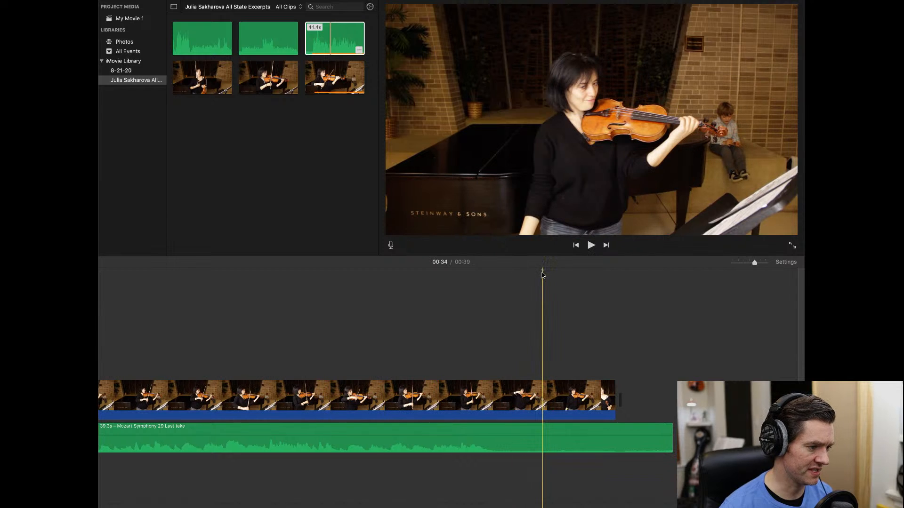
pyautogui.moveTo(527, 274); pyautogui.dragTo(552, 277)
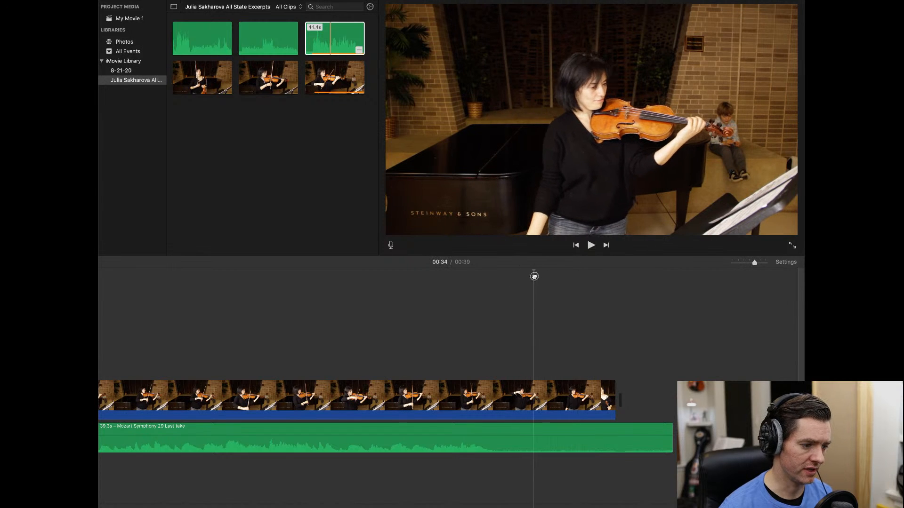
pyautogui.moveTo(558, 277)
pyautogui.mouseDown()
pyautogui.moveTo(506, 276)
pyautogui.moveTo(577, 278)
pyautogui.moveTo(426, 276)
pyautogui.moveTo(543, 277)
pyautogui.mouseUp()
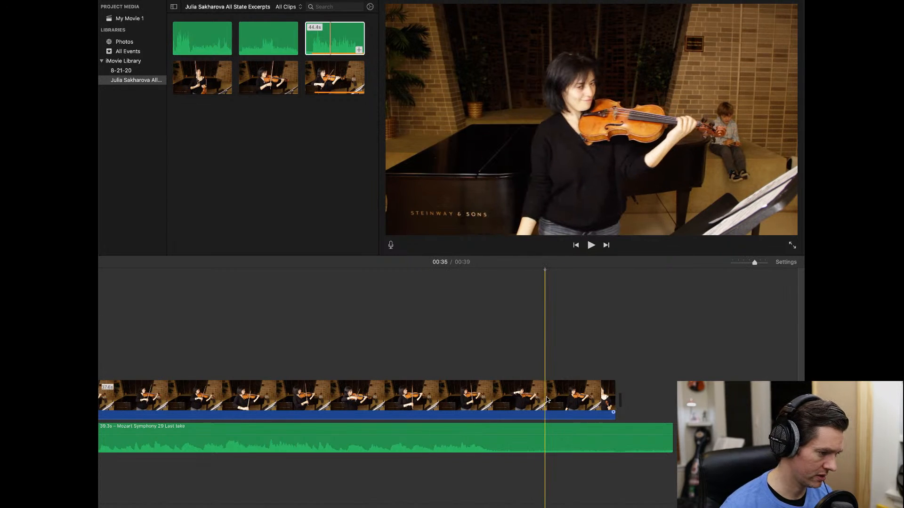
pyautogui.click(547, 428)
pyautogui.press('super+b')
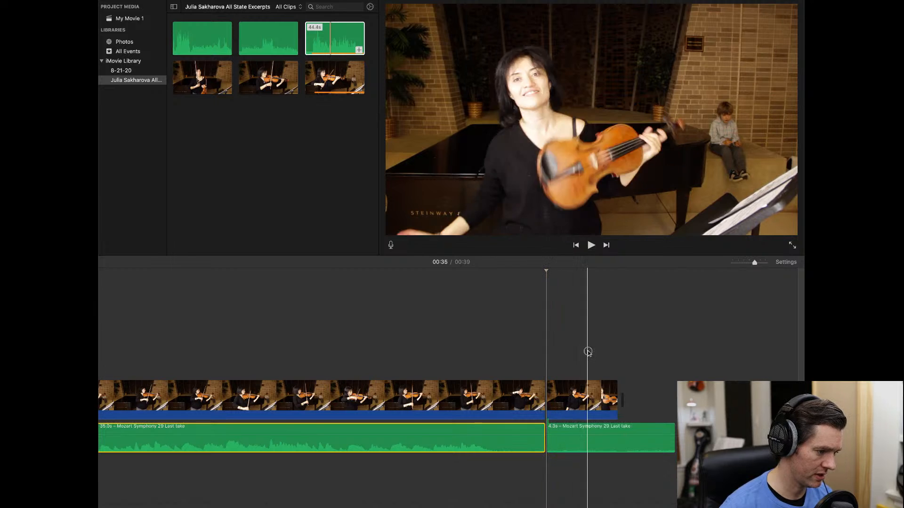
pyautogui.click(594, 440)
pyautogui.press('Delete')
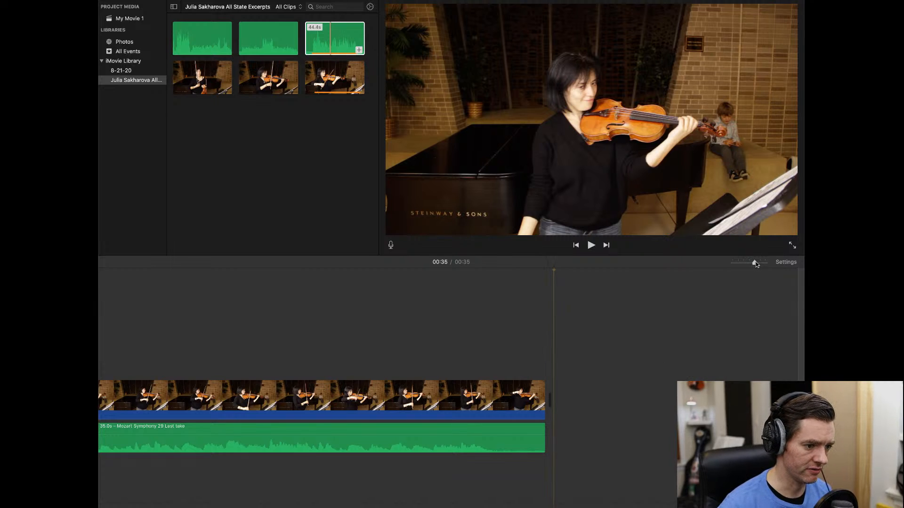
pyautogui.moveTo(754, 264); pyautogui.dragTo(751, 265)
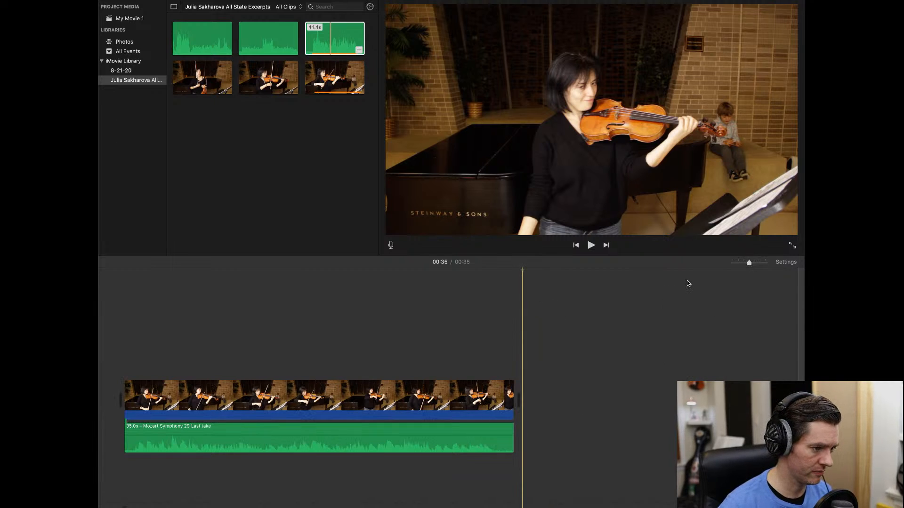
# - Boost the Mozart Last take audio clip's volume to about 141%, above 100%
pyautogui.click(576, 247)
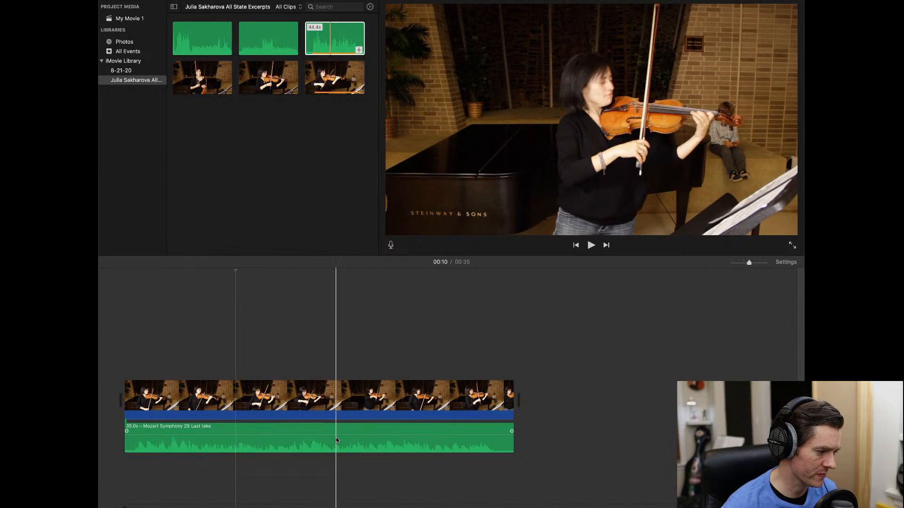
pyautogui.moveTo(336, 435); pyautogui.dragTo(337, 432)
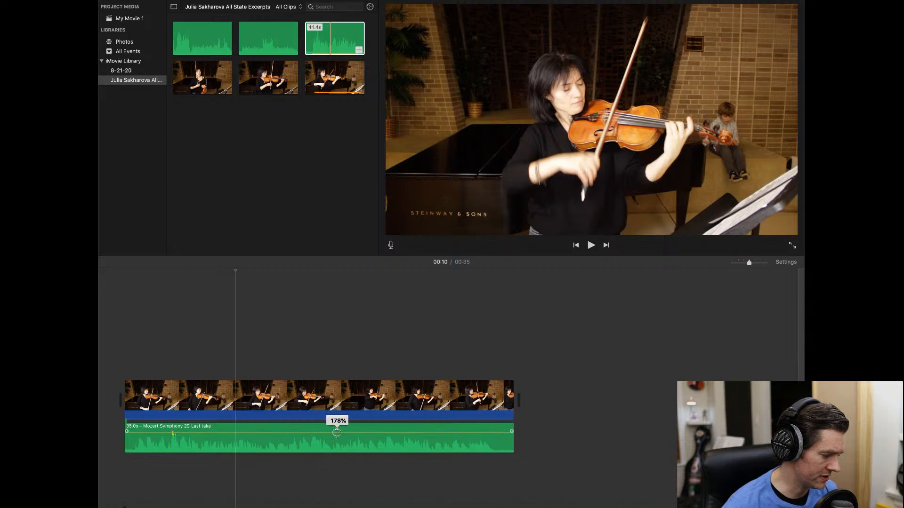
pyautogui.moveTo(337, 433); pyautogui.dragTo(336, 434)
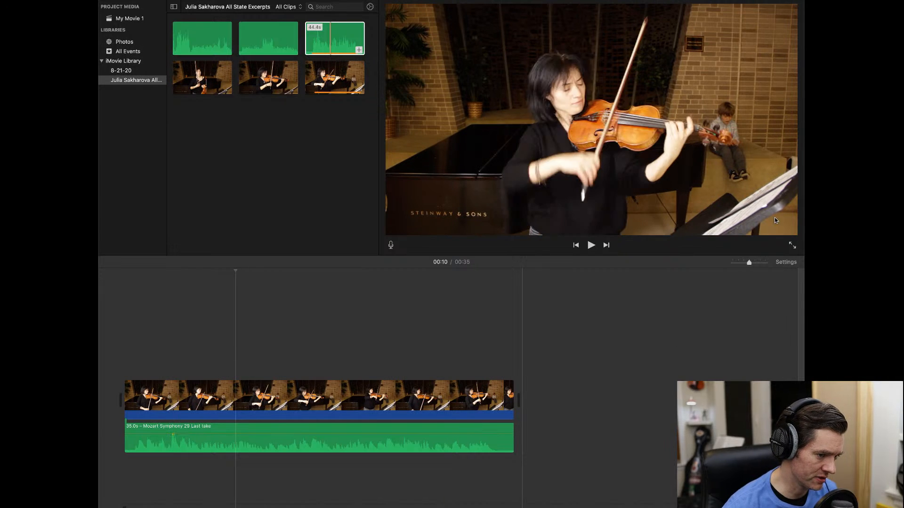
pyautogui.moveTo(750, 264)
pyautogui.mouseDown()
pyautogui.moveTo(739, 264)
pyautogui.moveTo(755, 265)
pyautogui.mouseUp()
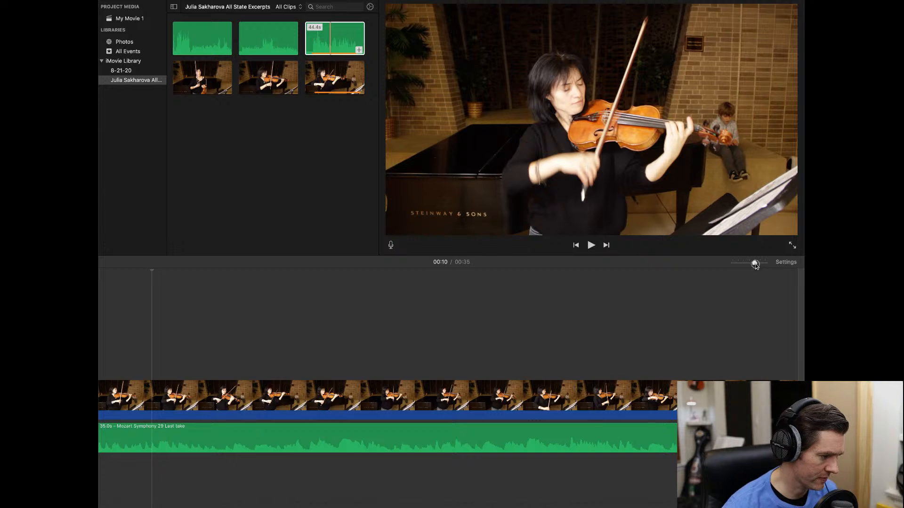
pyautogui.hscroll(-3, 538, 312)
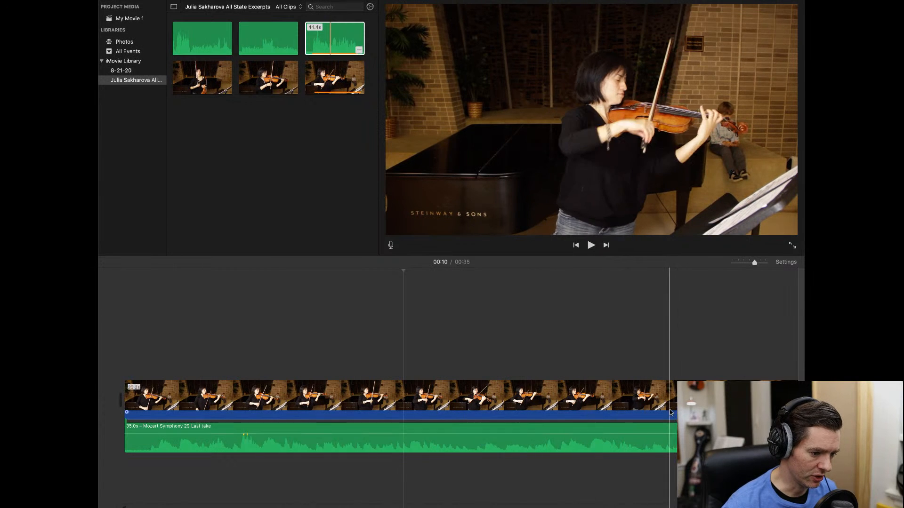
pyautogui.hscroll(2, 664, 409)
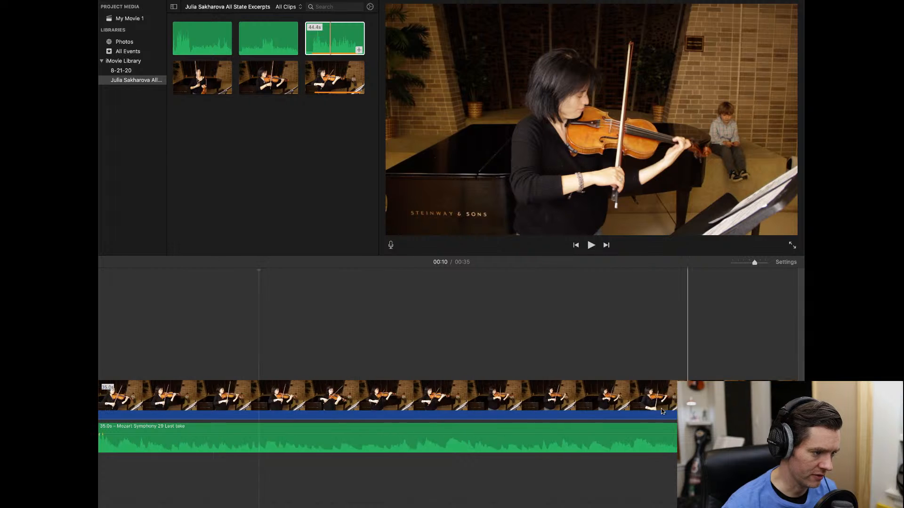
pyautogui.hscroll(-2, 656, 306)
pyautogui.click(575, 245)
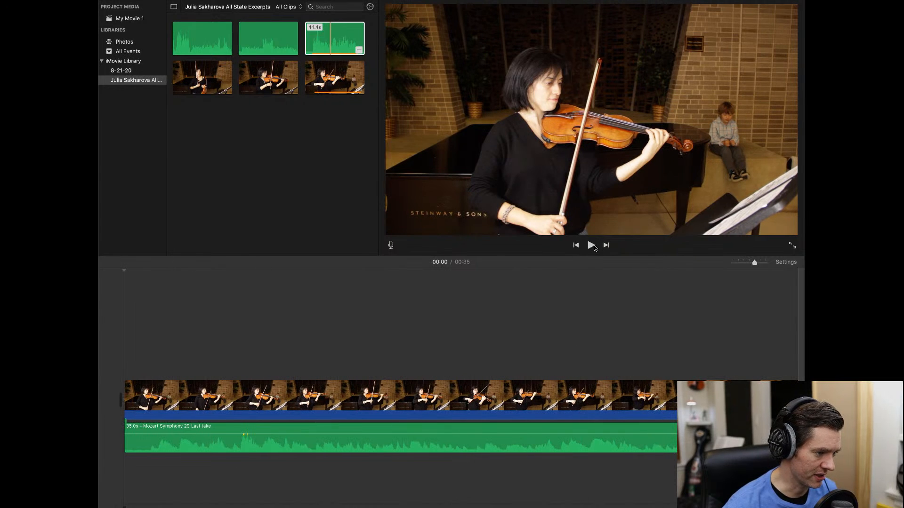
pyautogui.click(592, 246)
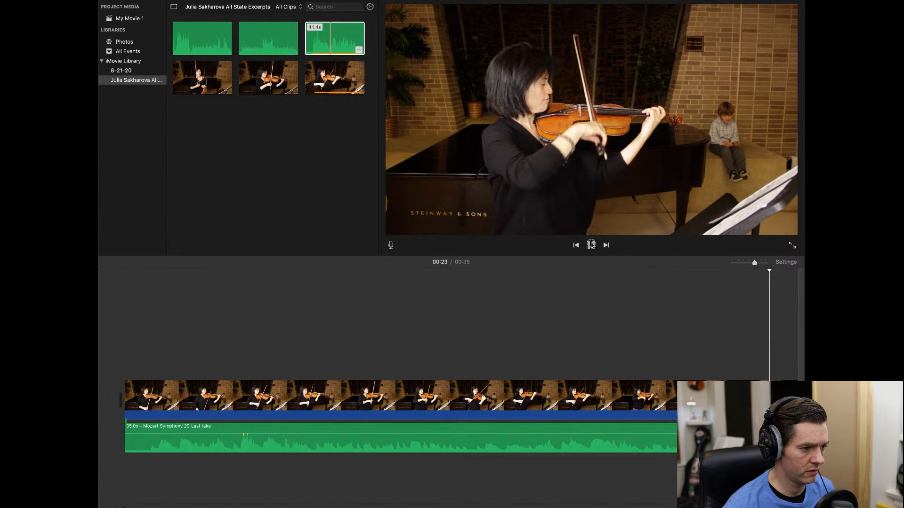
pyautogui.click(591, 245)
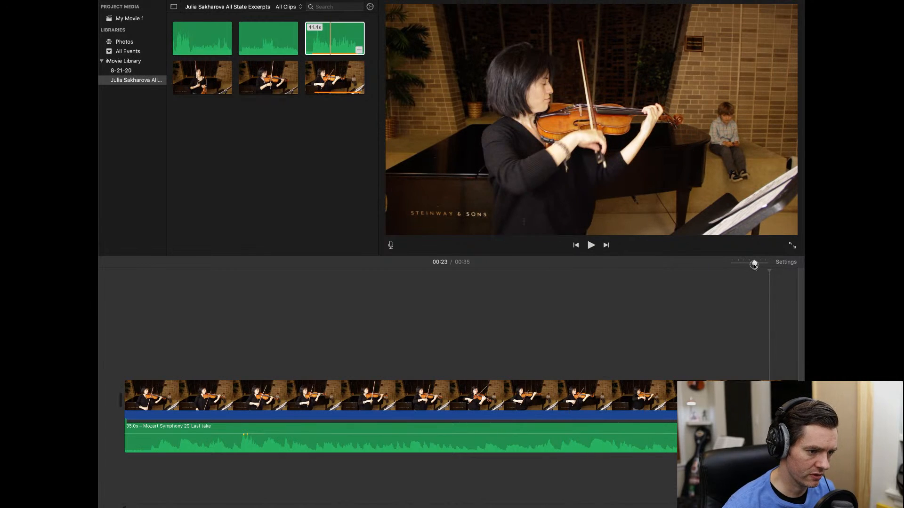
# - Raise the Mozart audio clip's volume to 178% and park the playhead near 00:03
pyautogui.moveTo(754, 265); pyautogui.dragTo(749, 262)
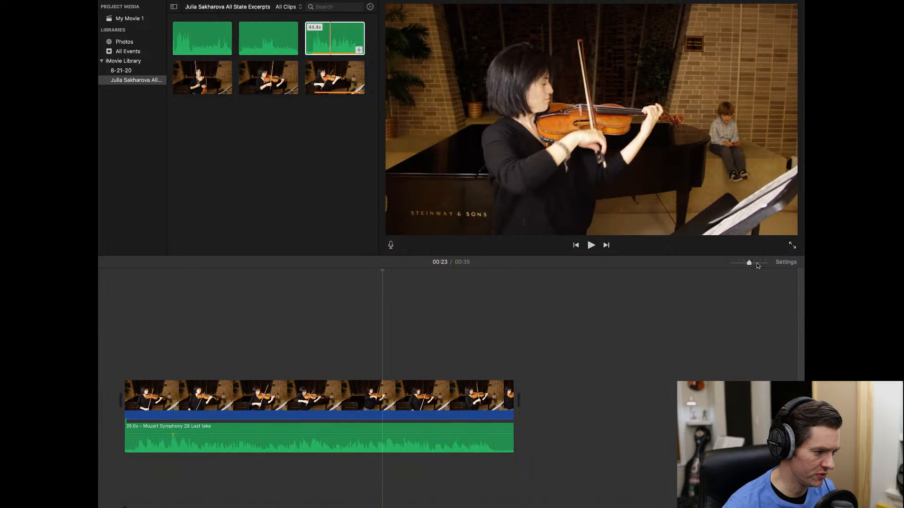
pyautogui.moveTo(335, 434); pyautogui.dragTo(335, 433)
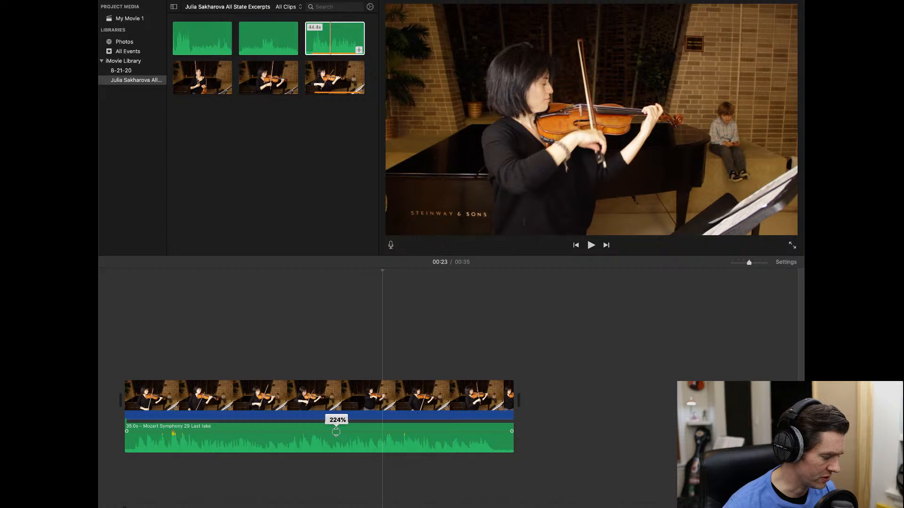
pyautogui.moveTo(335, 433); pyautogui.dragTo(336, 433)
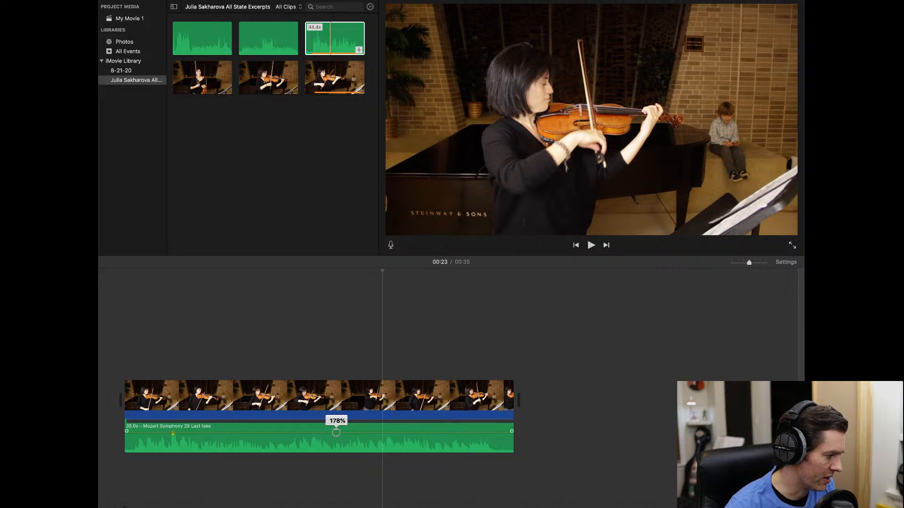
pyautogui.click(163, 357)
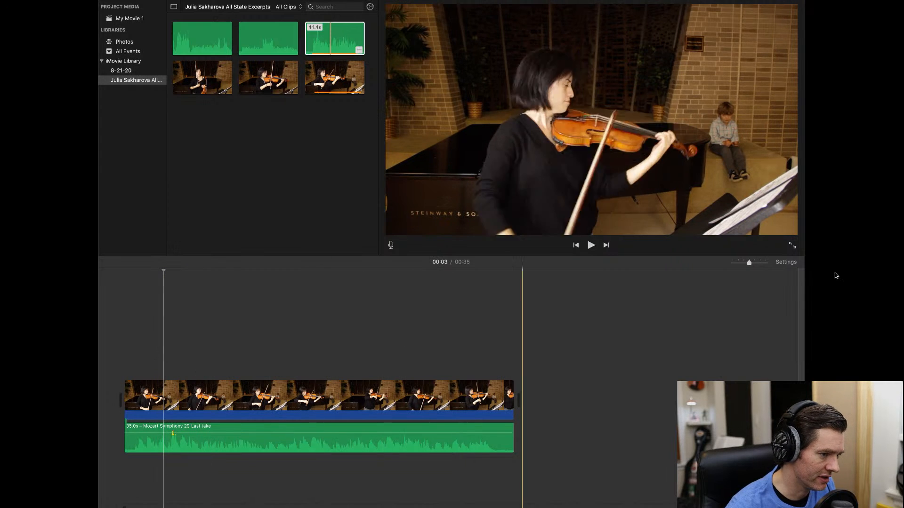
pyautogui.click(592, 245)
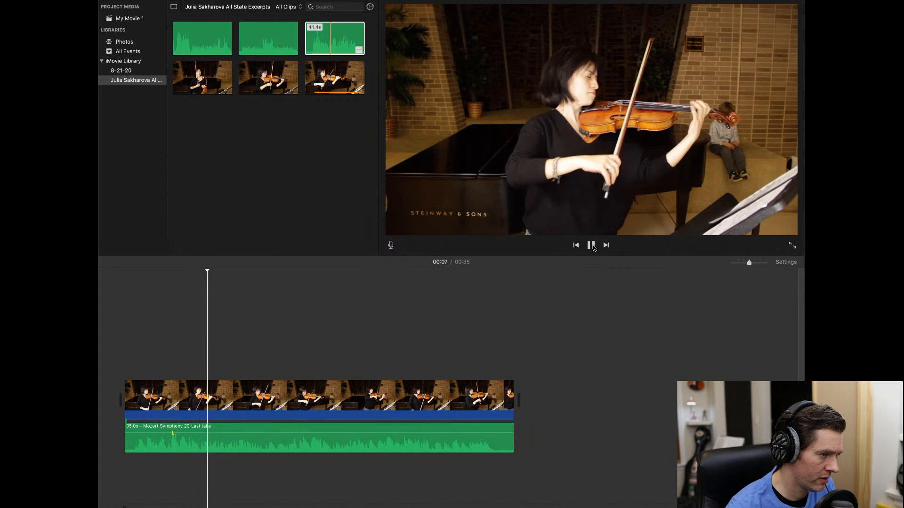
pyautogui.click(592, 245)
pyautogui.click(162, 325)
pyautogui.press('space')
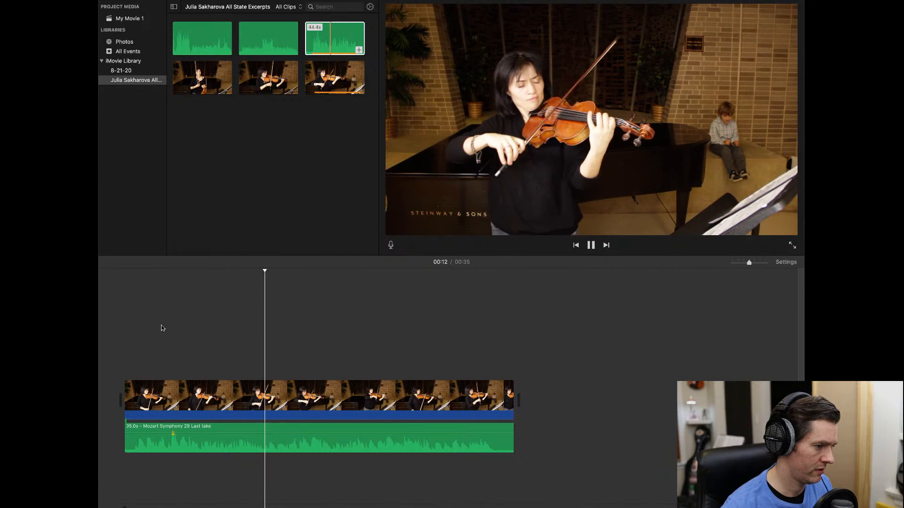
pyautogui.click(591, 245)
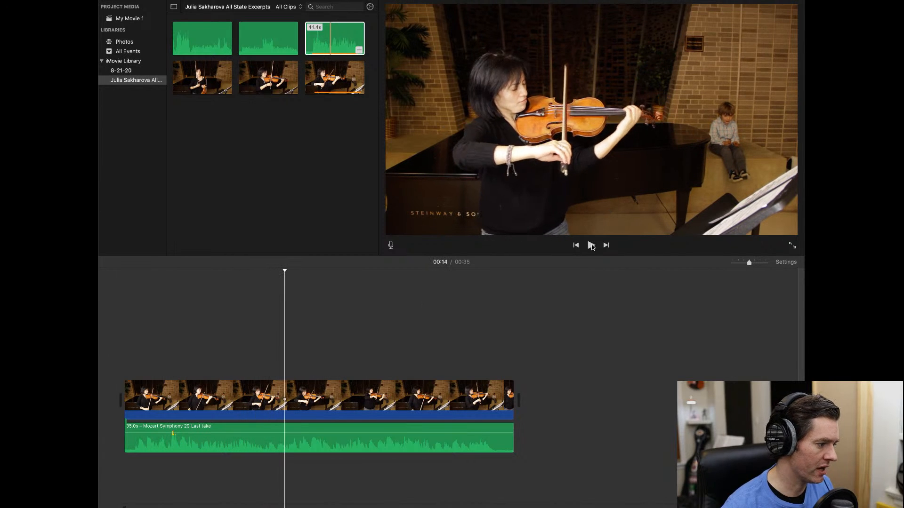
pyautogui.click(171, 331)
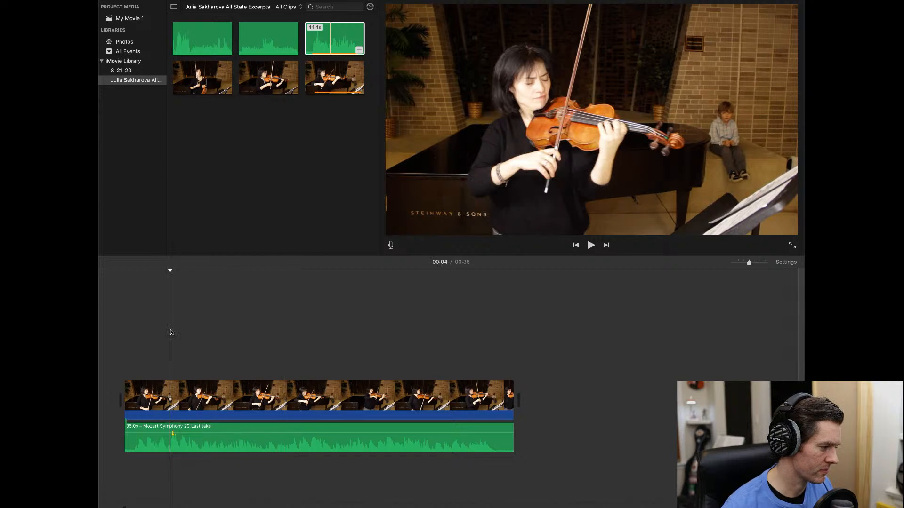
pyautogui.press('space')
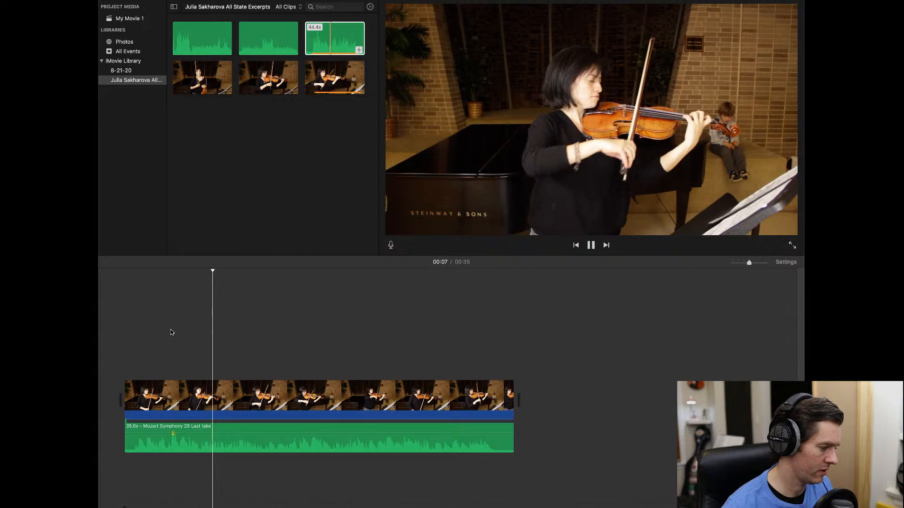
pyautogui.click(170, 330)
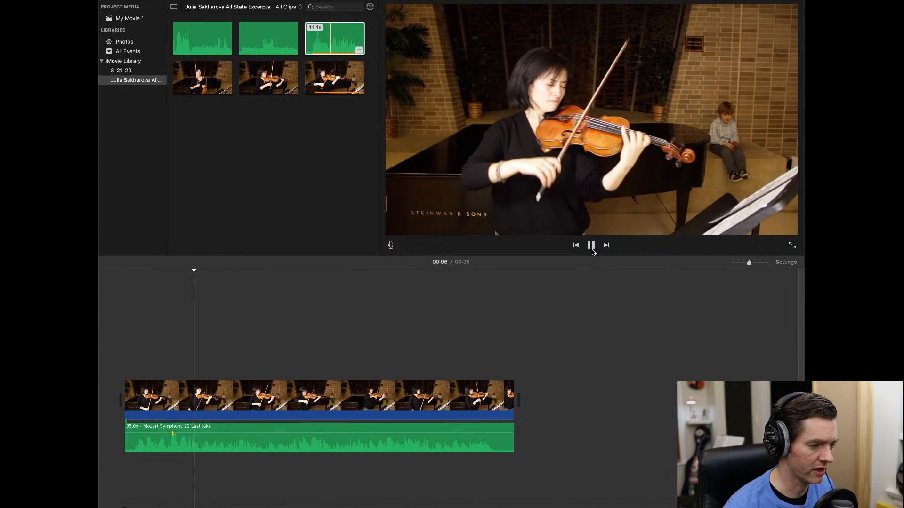
pyautogui.press('space')
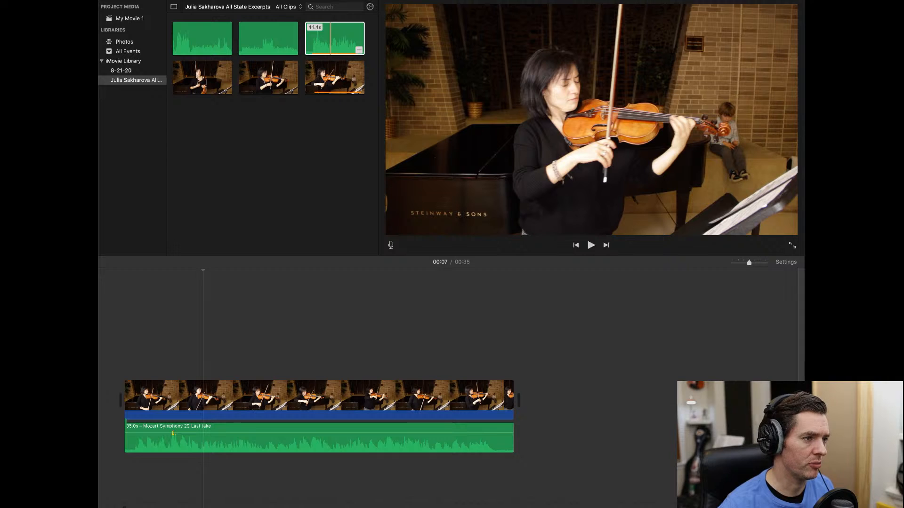
# - Cycle through the clip's Volume, Noise Reduction and Equalizer, and Speed panels, ending on Volume
pyautogui.click(596, 0)
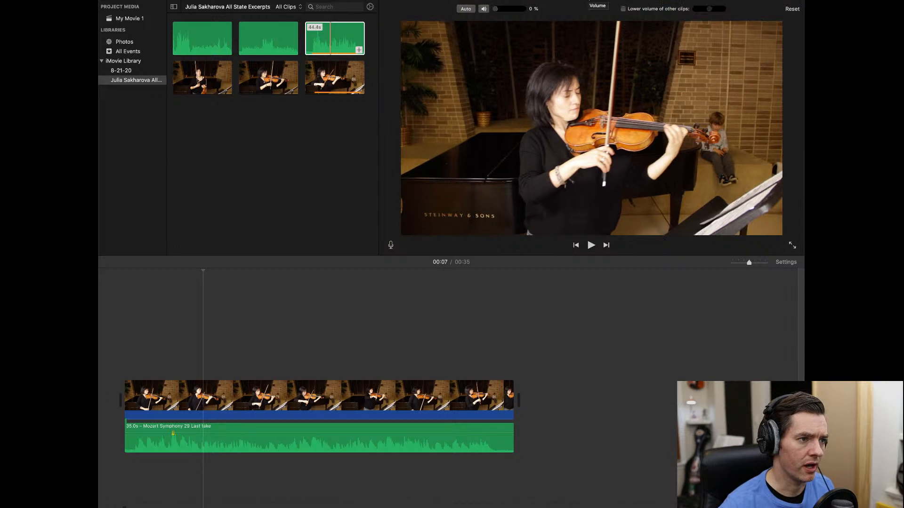
pyautogui.click(603, 1)
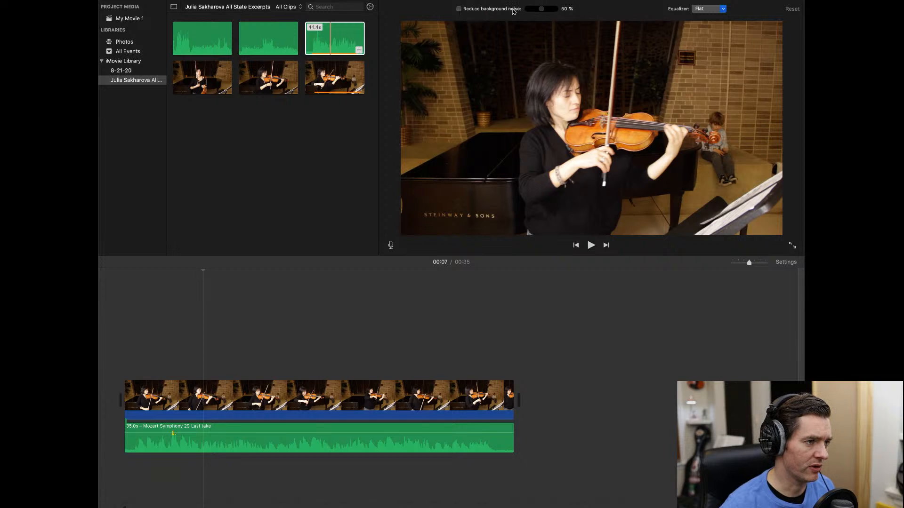
pyautogui.click(613, 0)
pyautogui.click(592, 1)
pyautogui.click(568, 1)
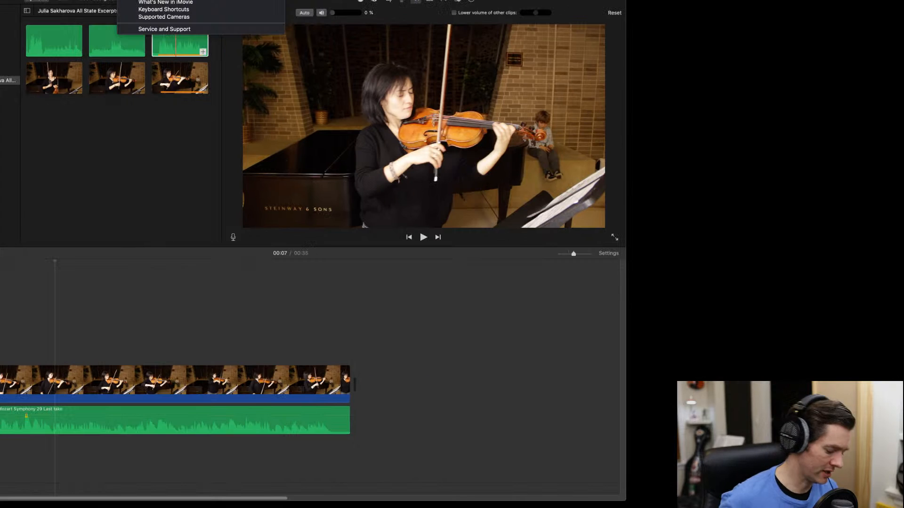
# - Search Help for 'sp' and 'audio', review the results, then close Help
pyautogui.write('s')
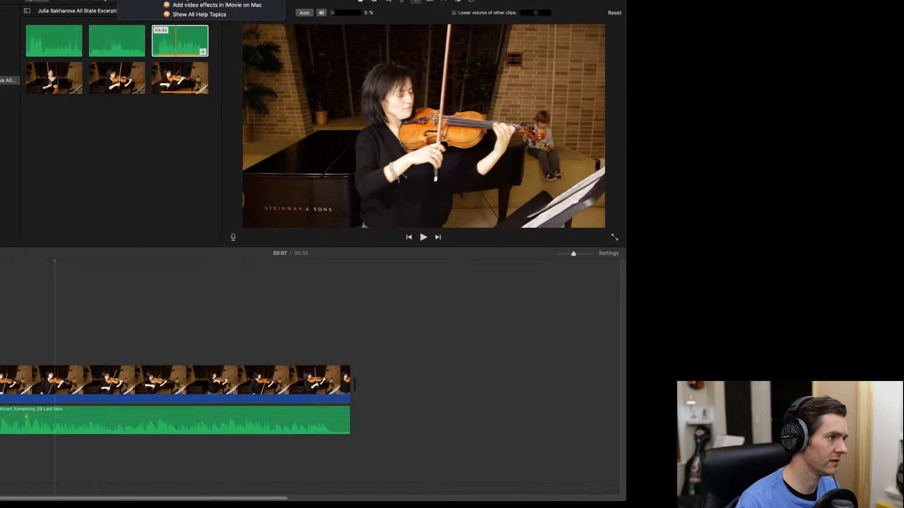
pyautogui.write('p')
pyautogui.press('Escape')
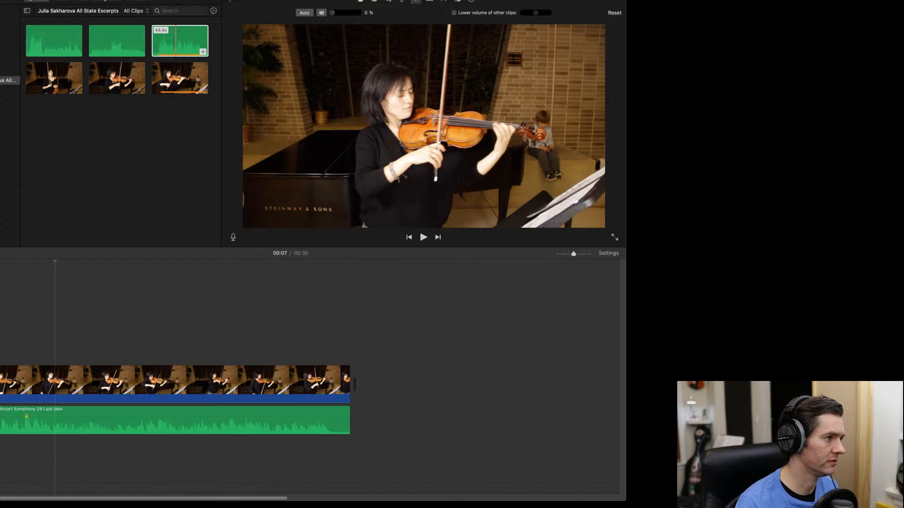
pyautogui.write('audio')
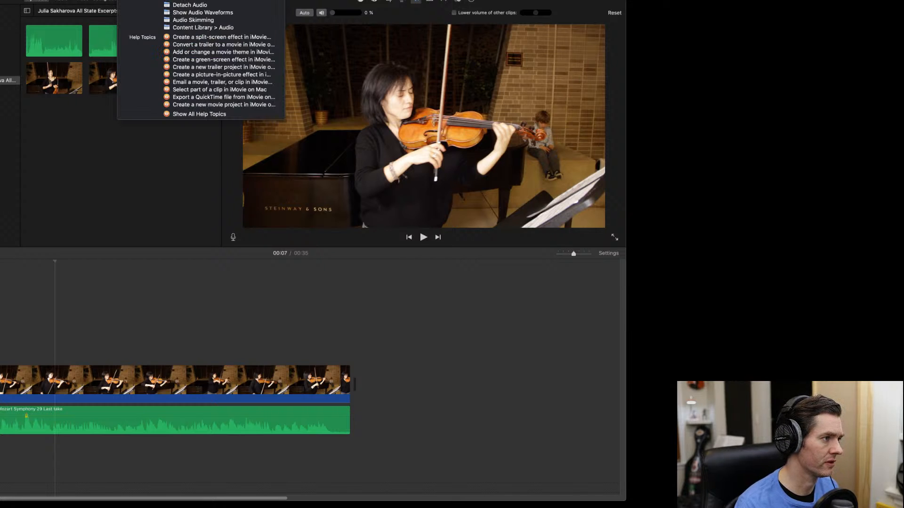
pyautogui.press('BackSpace')
pyautogui.press('BackSpace')
pyautogui.press('BackSpace')
pyautogui.press('BackSpace')
pyautogui.press('BackSpace')
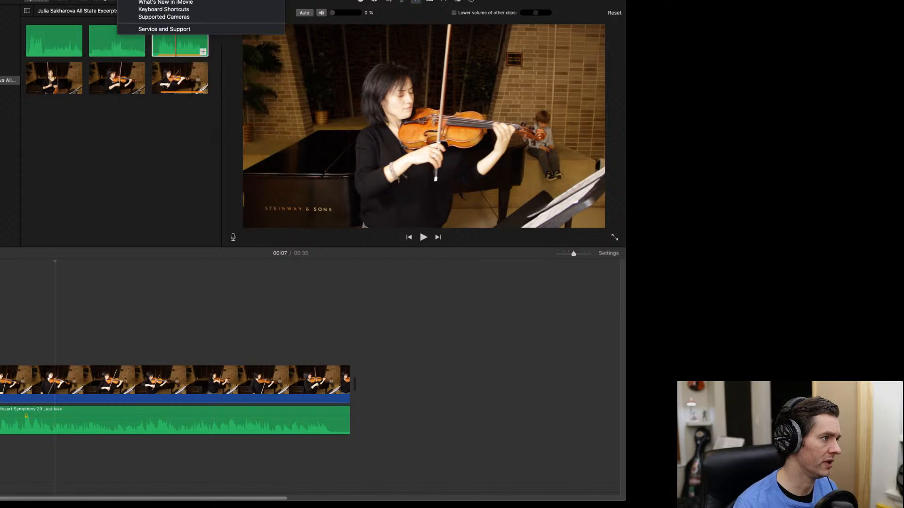
pyautogui.write('audio')
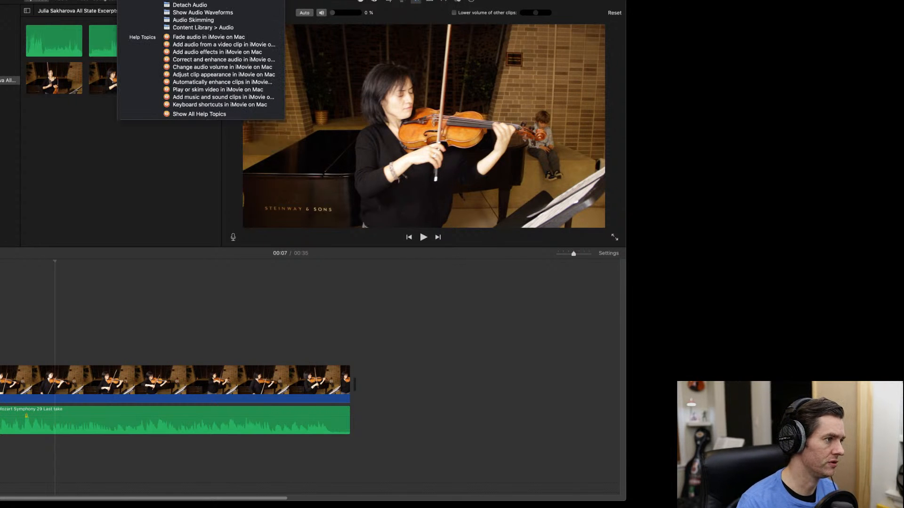
pyautogui.press('BackSpace')
pyautogui.press('BackSpace')
pyautogui.press('BackSpace')
pyautogui.press('BackSpace')
pyautogui.press('BackSpace')
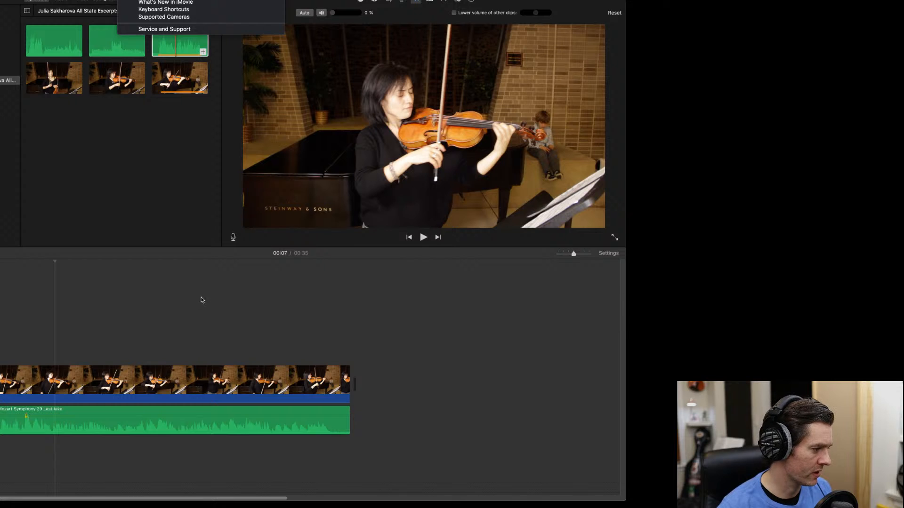
pyautogui.click(33, 272)
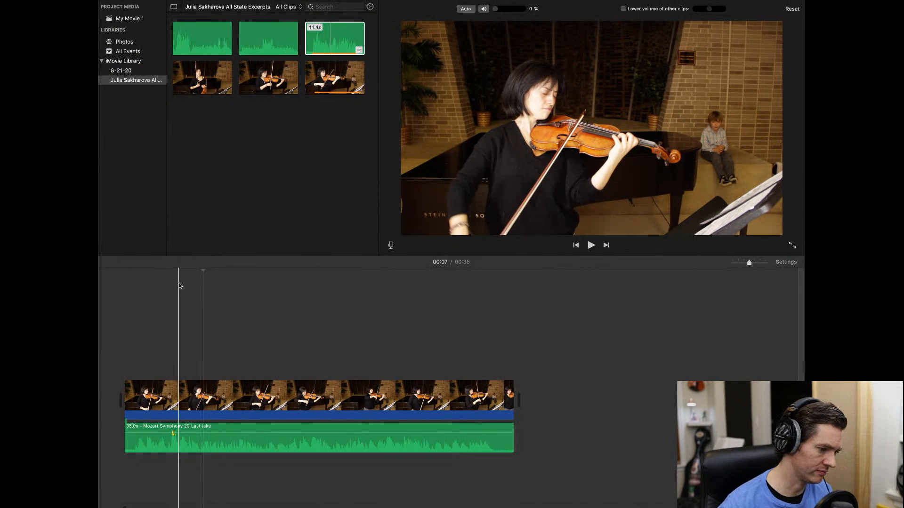
# - Play the movie from 00:03, then return the playhead to 00:03
pyautogui.click(162, 293)
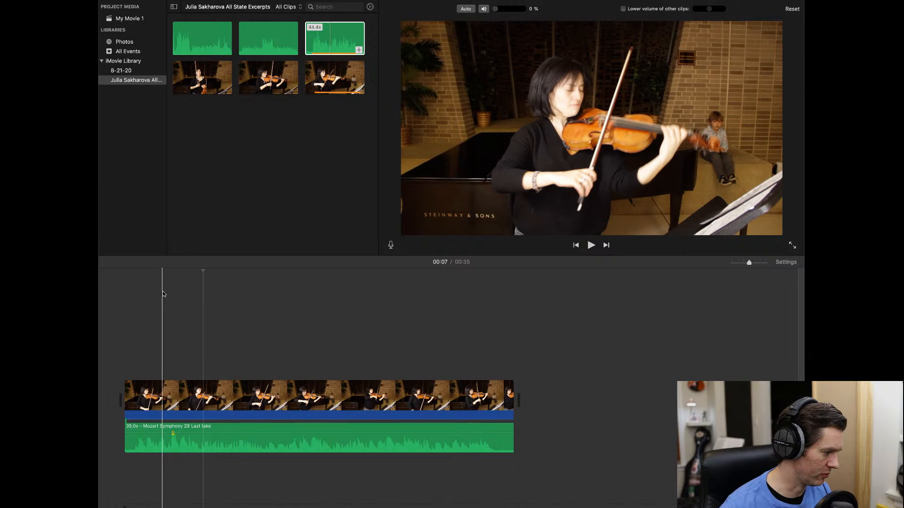
pyautogui.press('space')
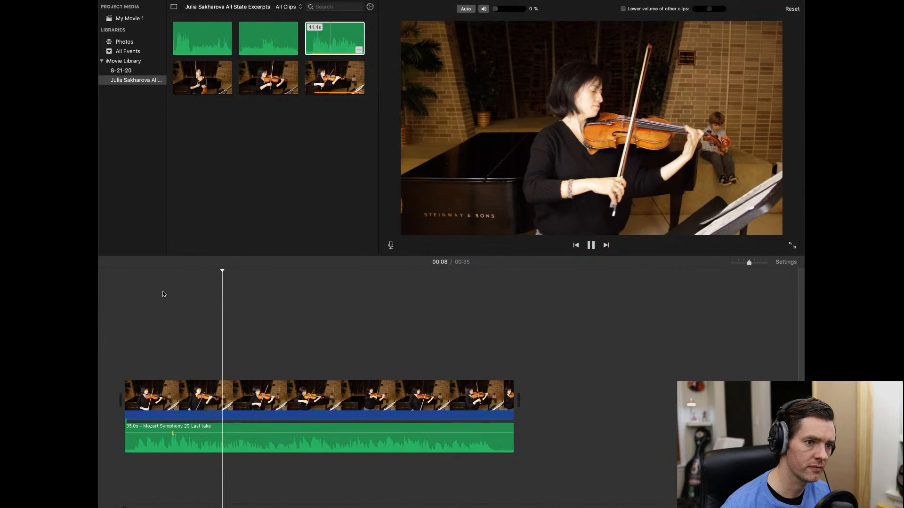
pyautogui.press('space')
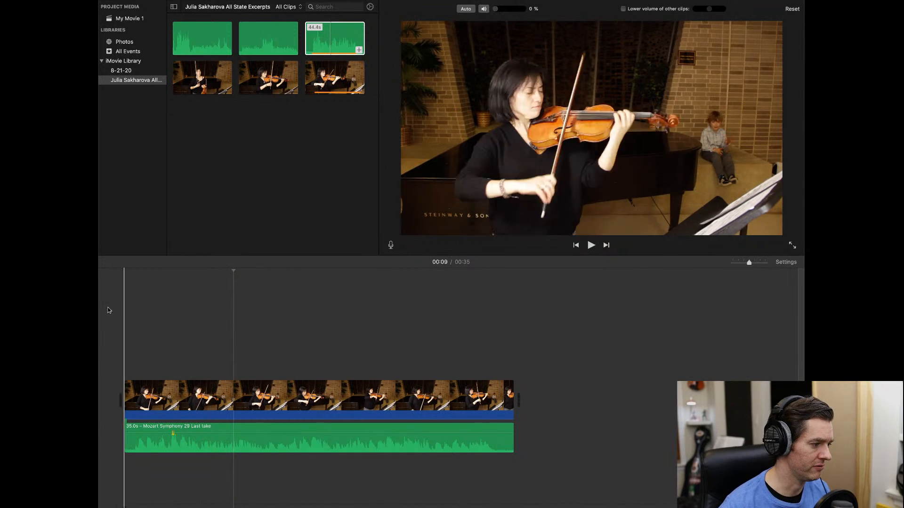
pyautogui.click(167, 312)
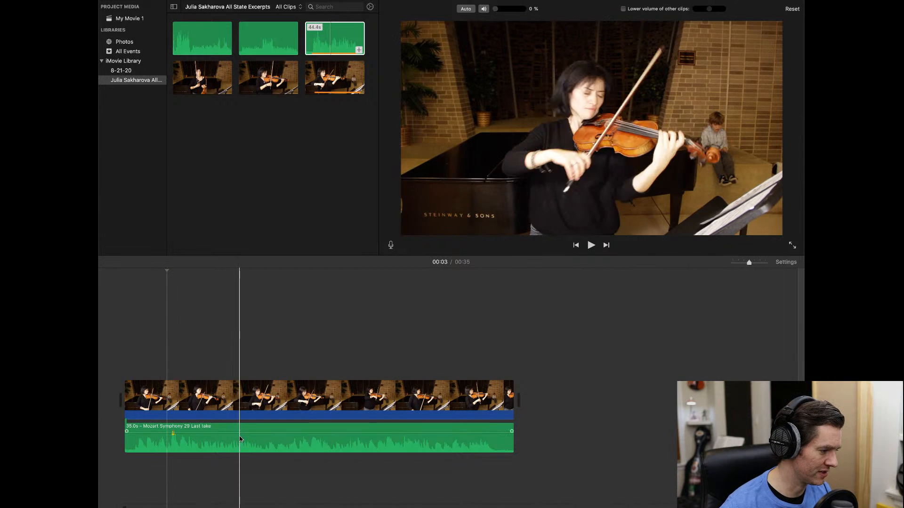
# - Boost the green audio clip's volume to about 178% and replay up to 00:12
pyautogui.moveTo(239, 432); pyautogui.dragTo(240, 432)
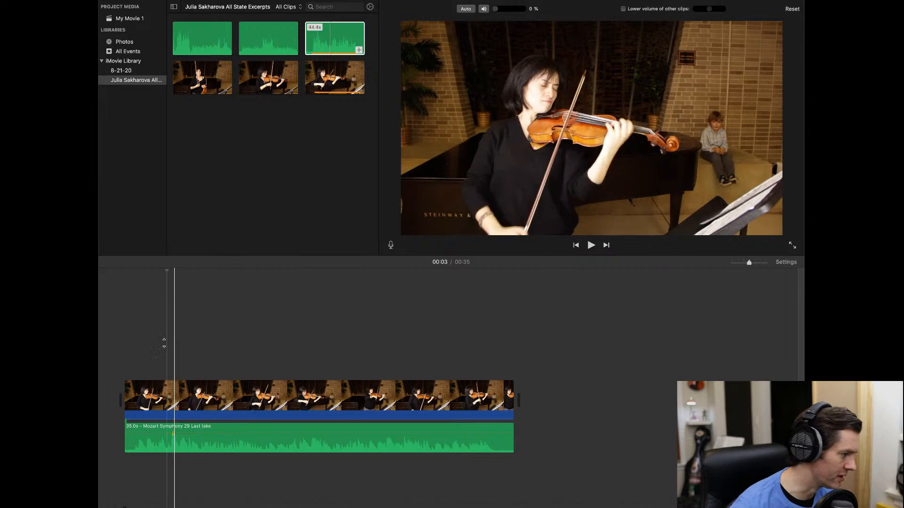
pyautogui.press('space')
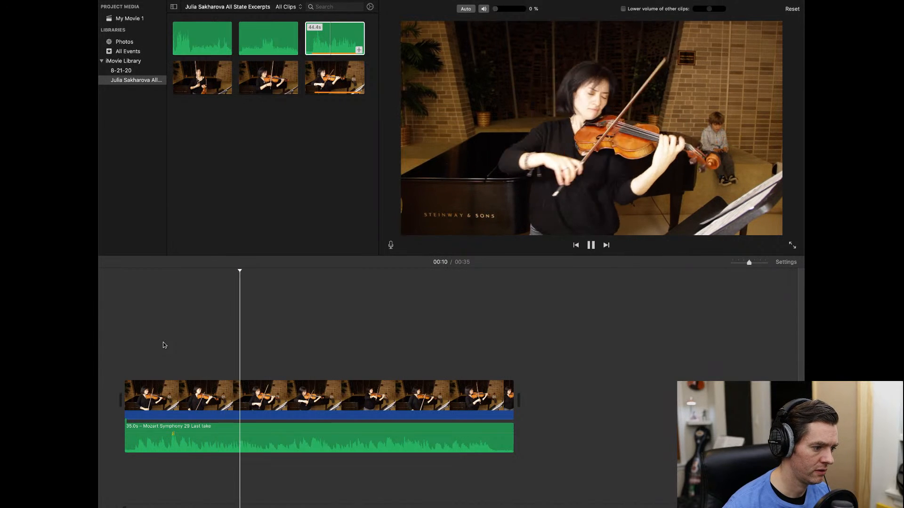
pyautogui.click(592, 246)
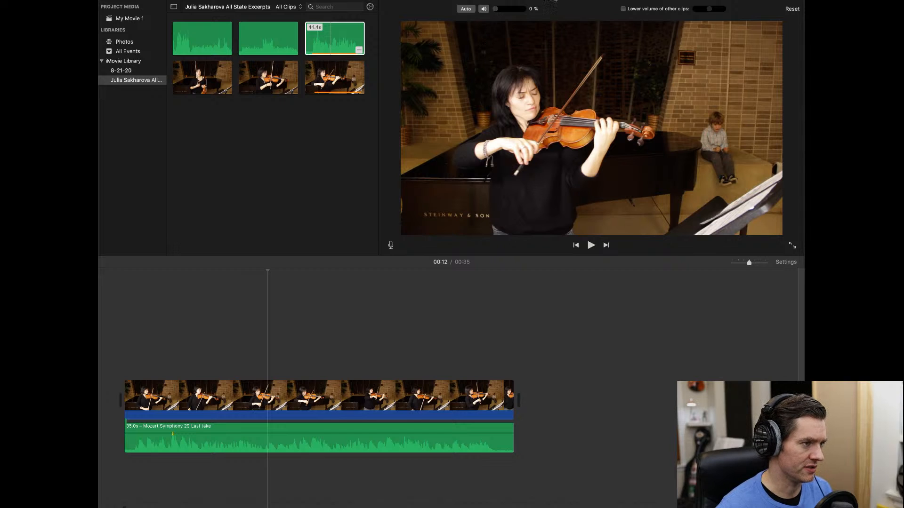
# - Crop the violin video with Crop to Fill, excluding the child on the right
pyautogui.click(553, 0)
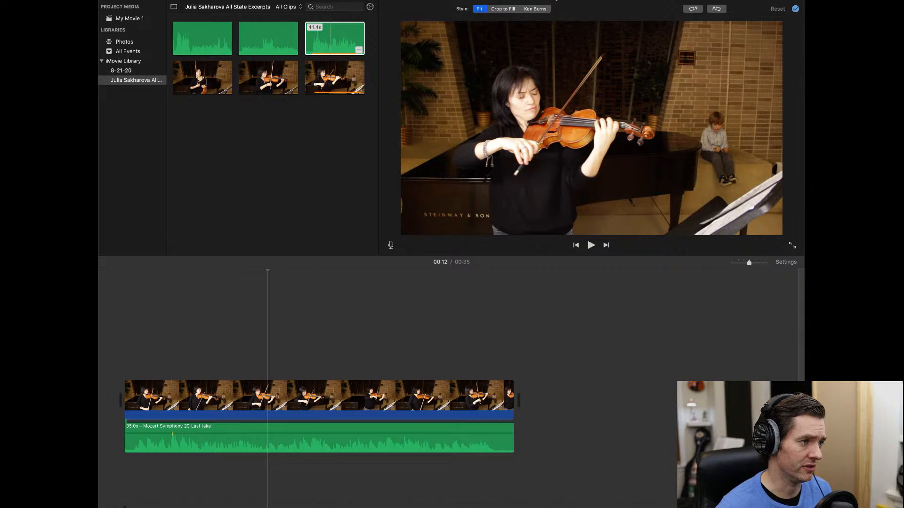
pyautogui.click(503, 9)
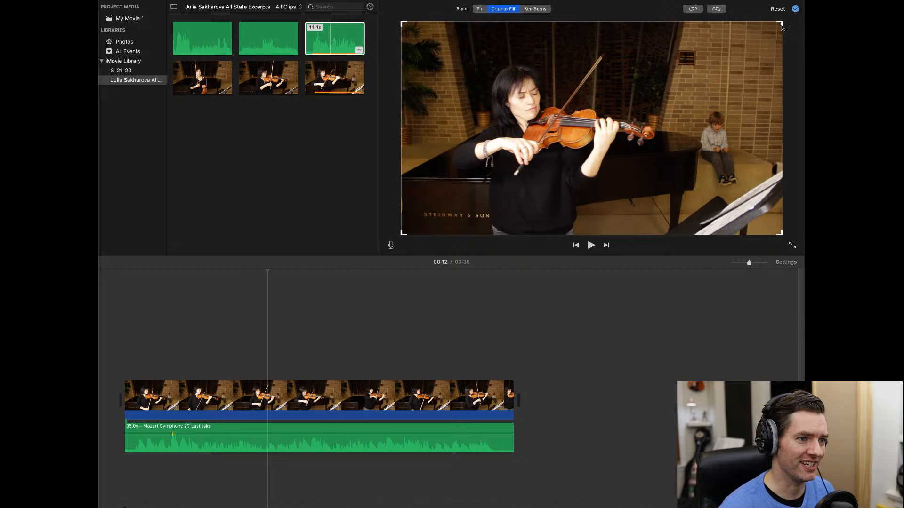
pyautogui.moveTo(782, 24); pyautogui.dragTo(708, 32)
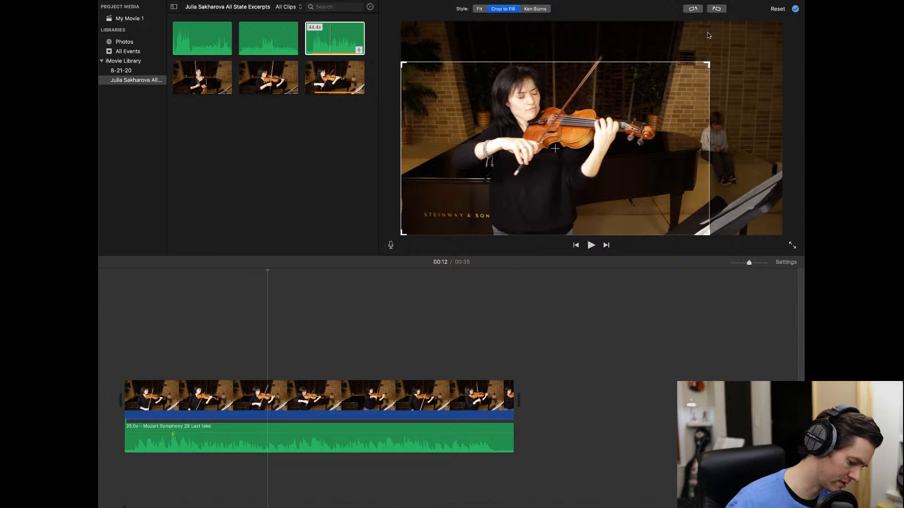
pyautogui.press('Return')
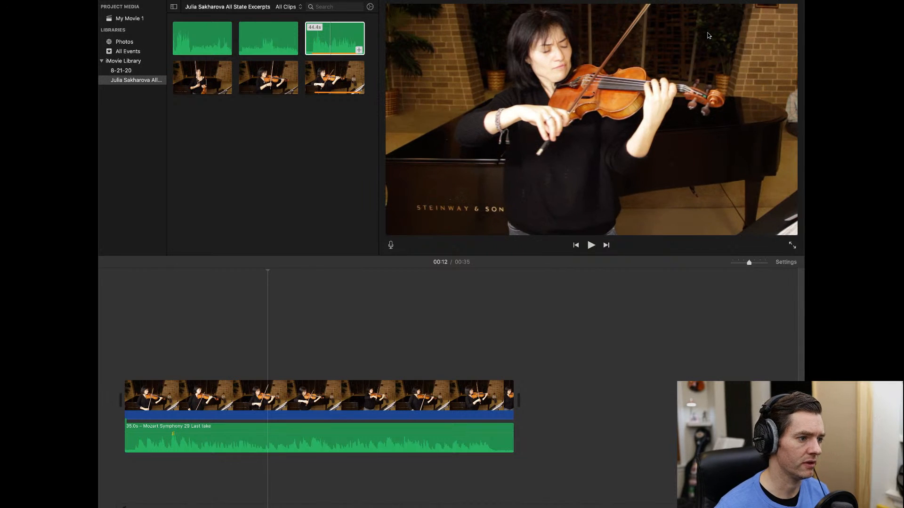
# - From the clip start, tighten the crop frame around the violinist once more
pyautogui.click(129, 307)
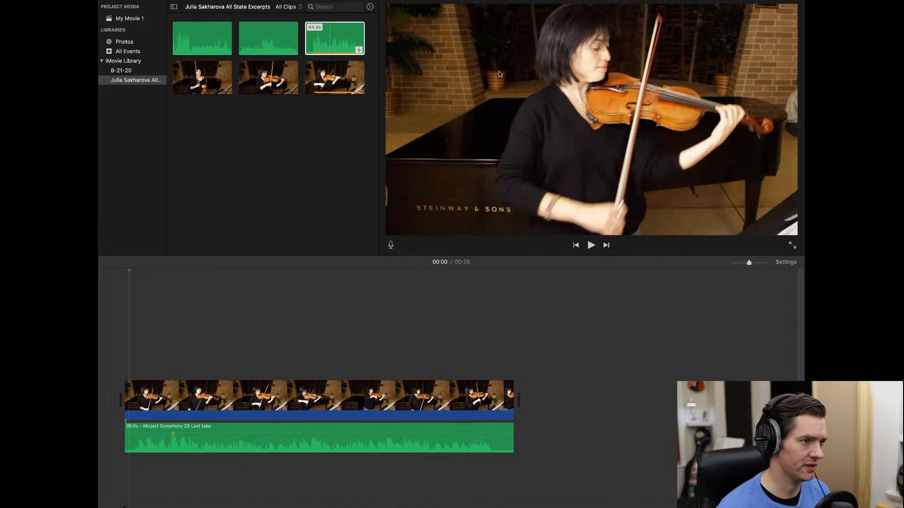
pyautogui.press('c')
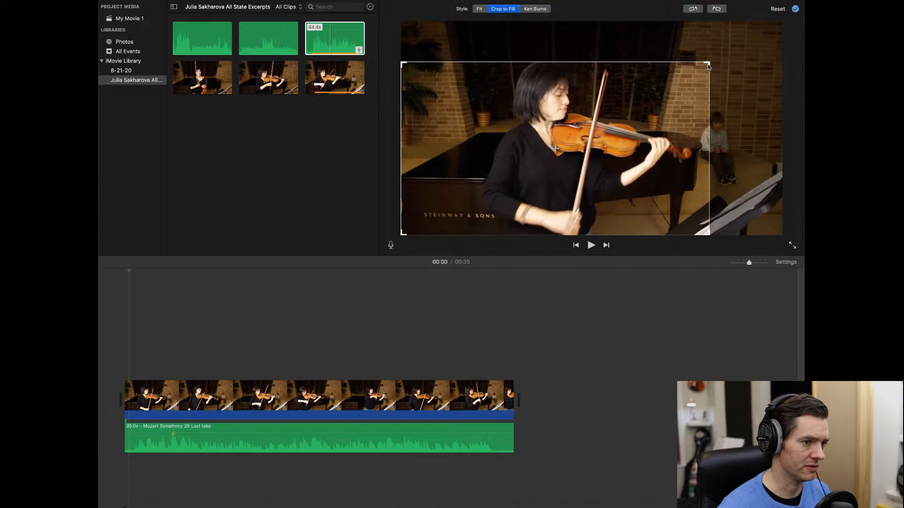
pyautogui.moveTo(708, 65); pyautogui.dragTo(701, 65)
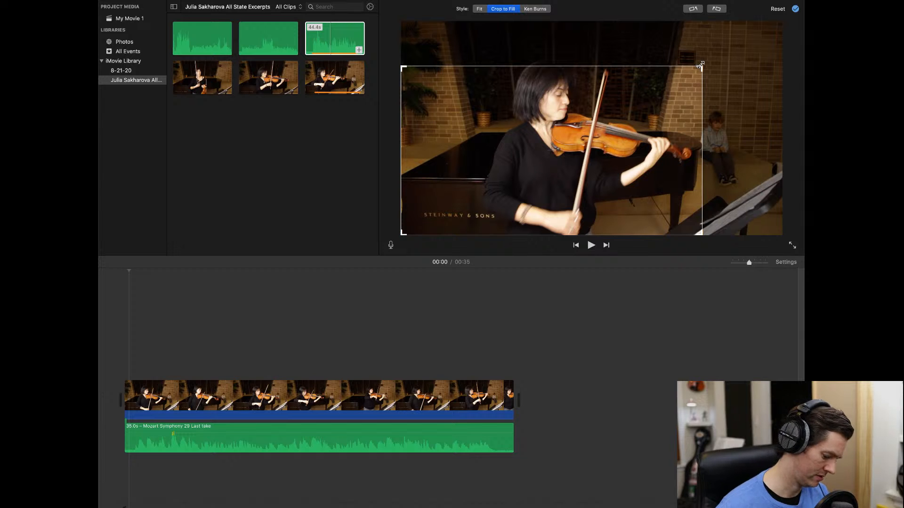
pyautogui.press('Return')
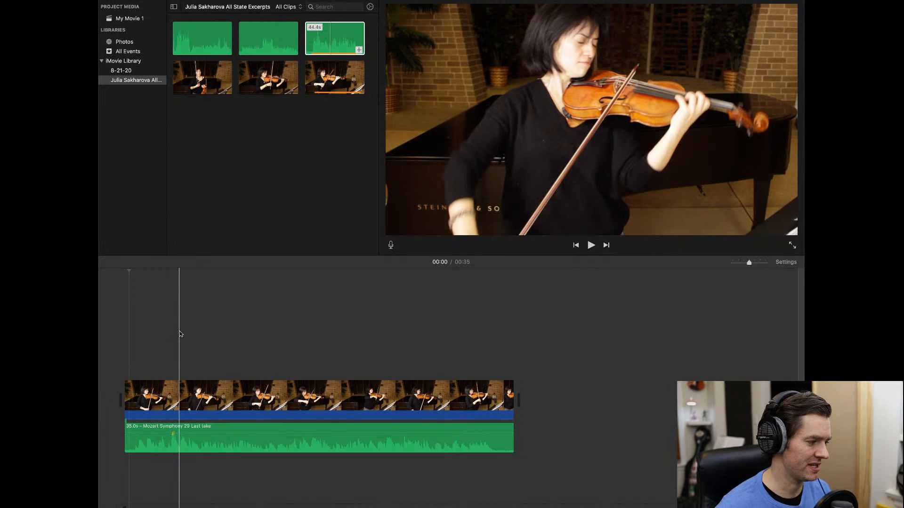
pyautogui.press('space')
pyautogui.press('space')
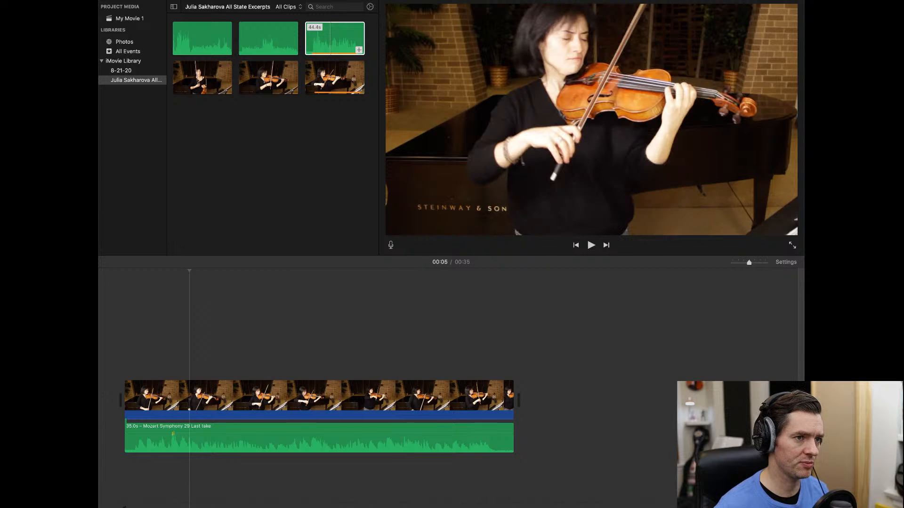
# - Choose to export the movie as a File from the sharing options
pyautogui.click(791, 1)
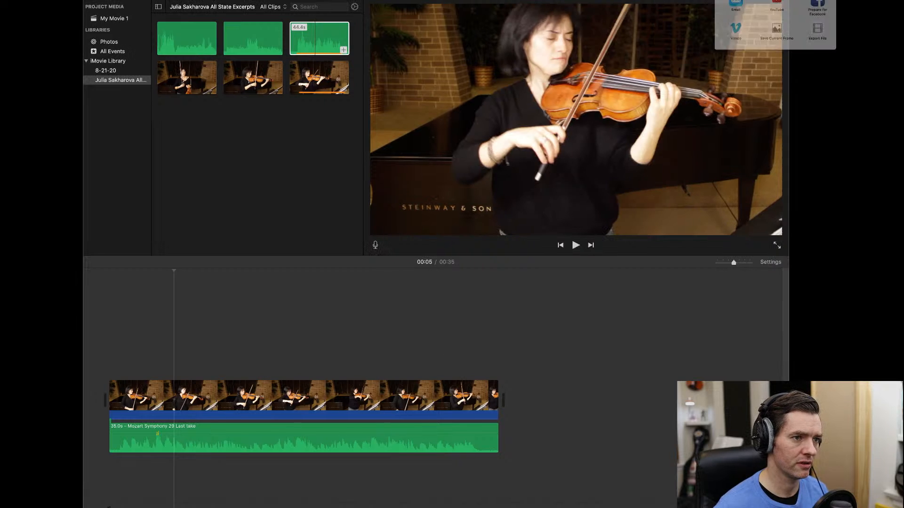
pyautogui.click(756, 0)
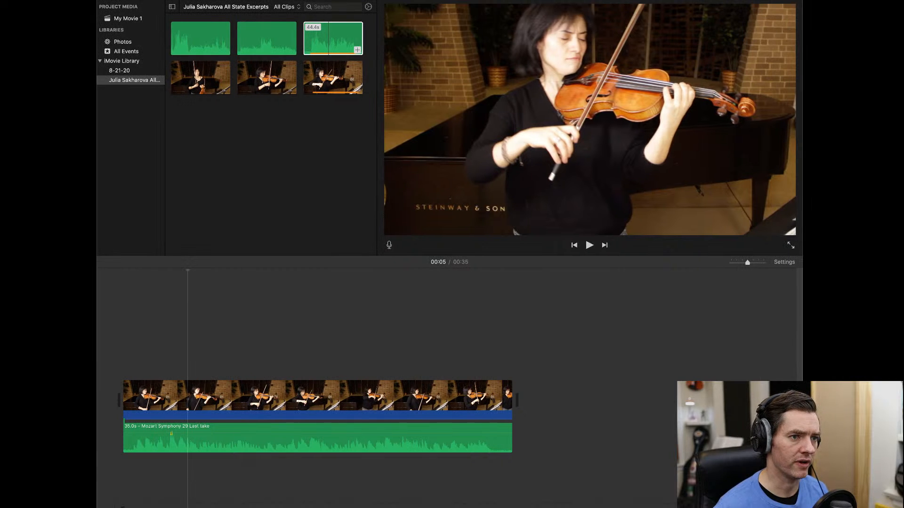
pyautogui.click(790, 0)
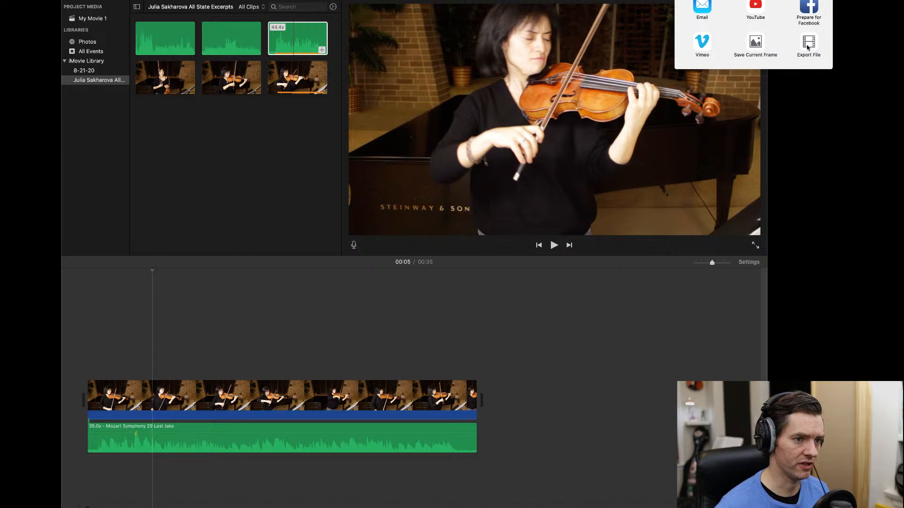
pyautogui.click(807, 48)
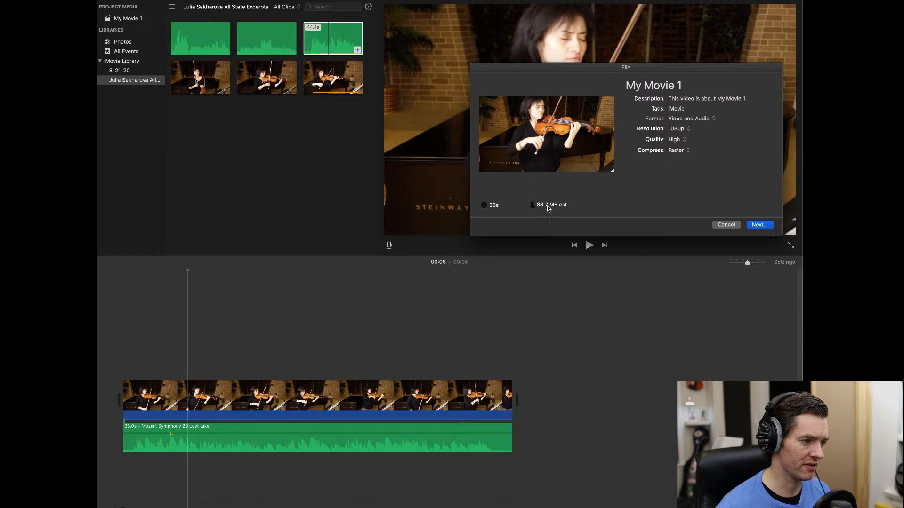
# - Review the export resolution and quality choices, keeping 1080p and High
pyautogui.moveTo(561, 209)
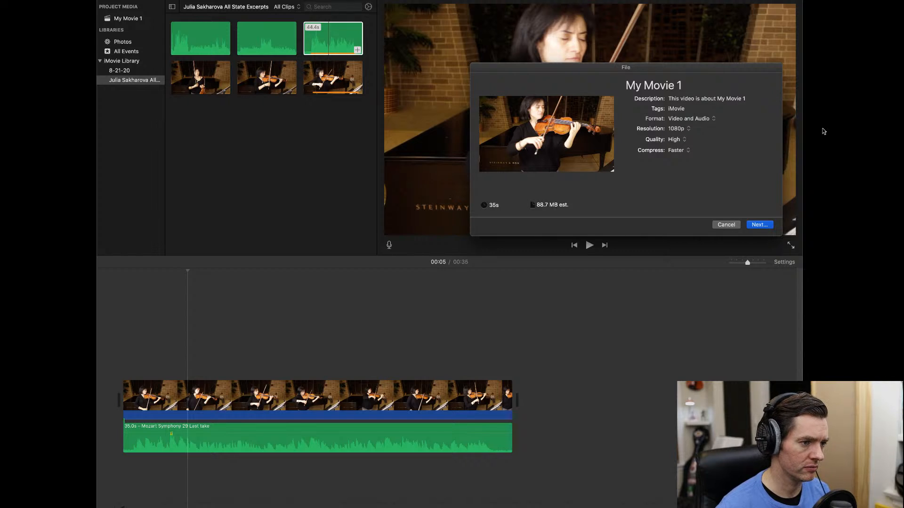
pyautogui.click(678, 129)
pyautogui.click(685, 131)
pyautogui.click(686, 131)
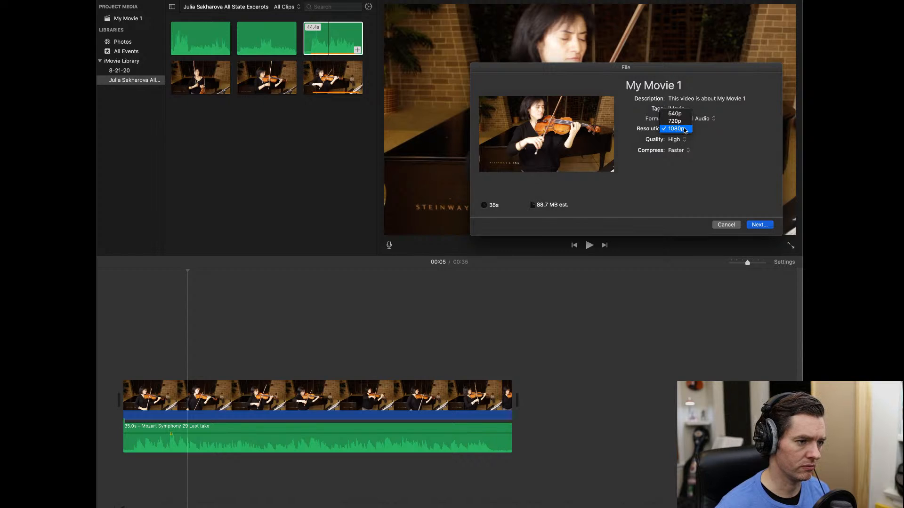
pyautogui.click(685, 130)
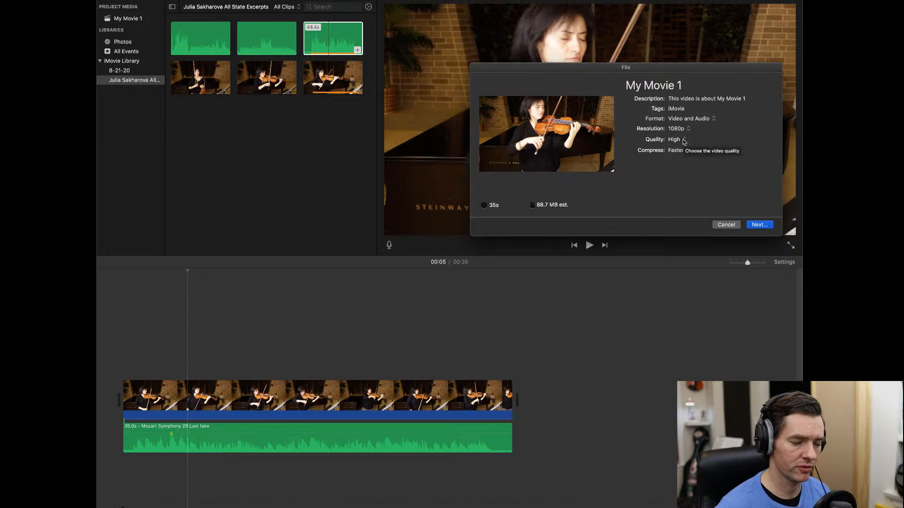
pyautogui.click(685, 141)
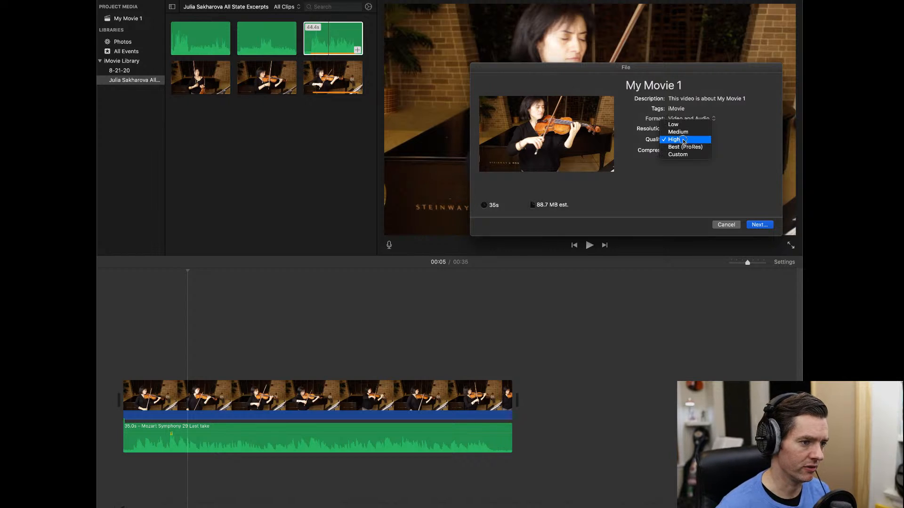
pyautogui.click(678, 139)
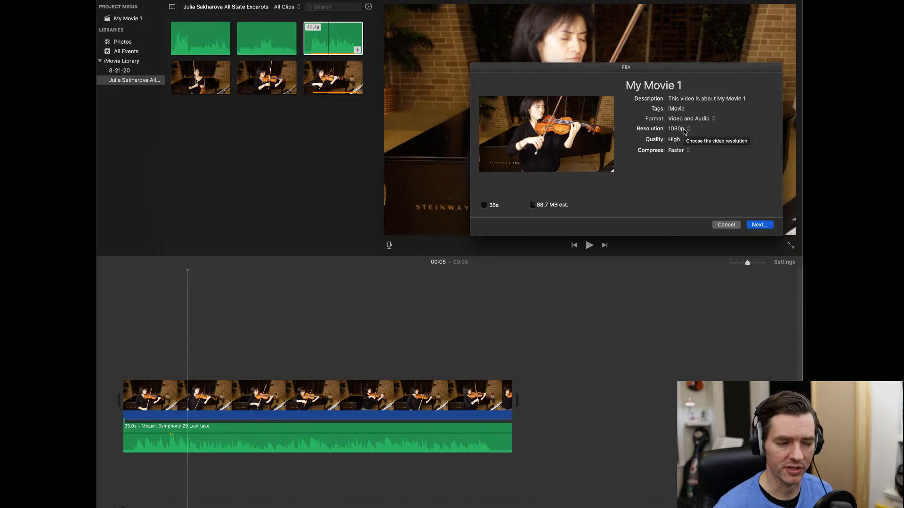
pyautogui.click(684, 130)
pyautogui.click(684, 130)
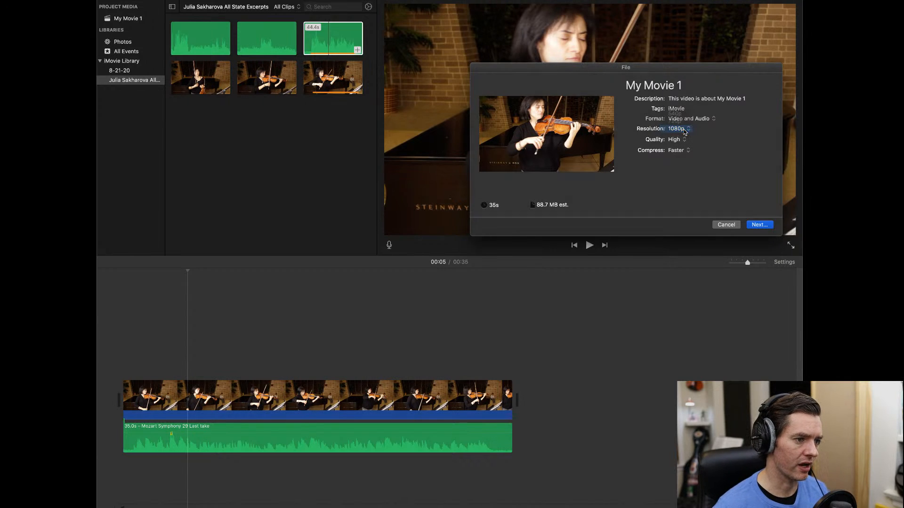
pyautogui.click(681, 139)
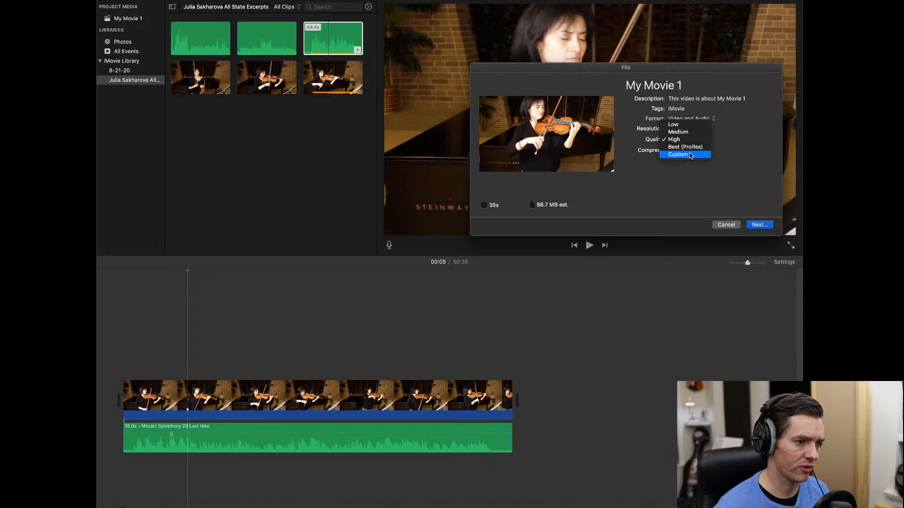
pyautogui.click(766, 140)
# - Set compression to Better Quality and export quality to Best (ProRes)
pyautogui.click(681, 151)
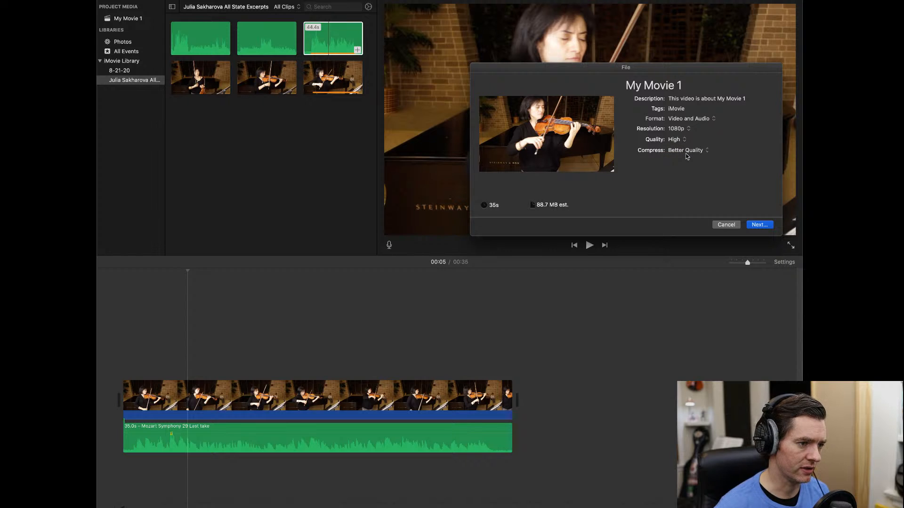
pyautogui.click(678, 139)
pyautogui.click(685, 147)
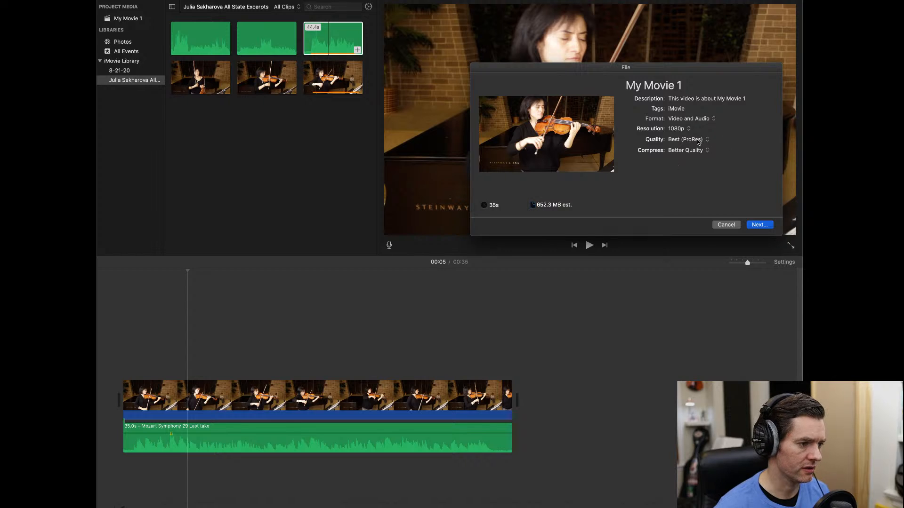
pyautogui.click(698, 140)
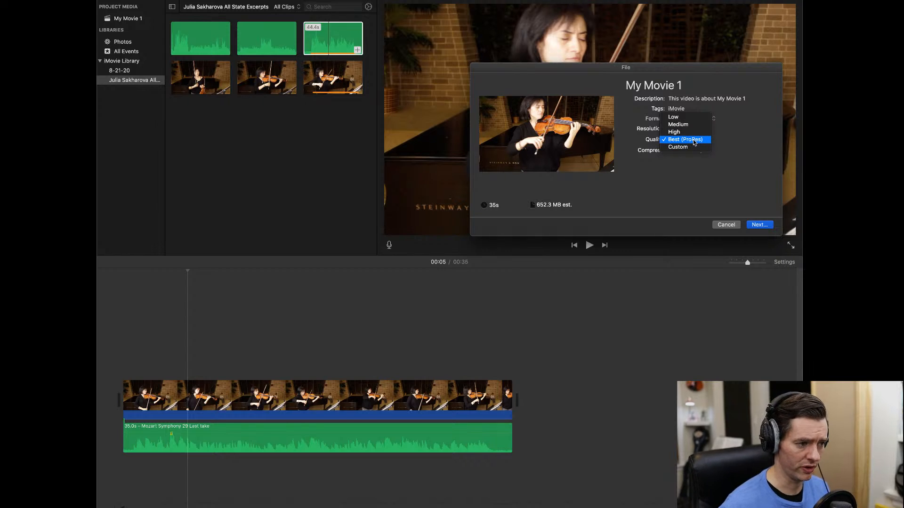
pyautogui.click(693, 140)
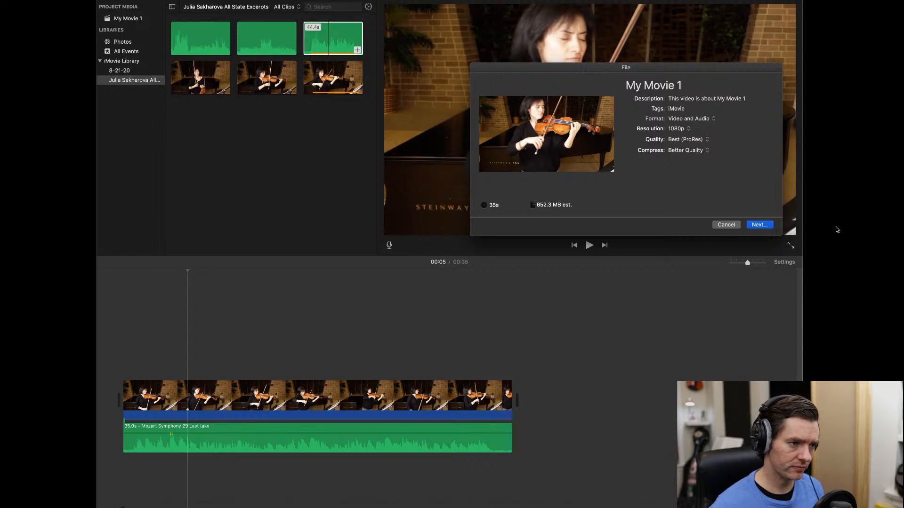
# - Replace the export description with 'Mozart Symphony No 29 Violin Excerpt'
pyautogui.click(700, 98)
pyautogui.tripleClick(700, 98)
pyautogui.write('Mo')
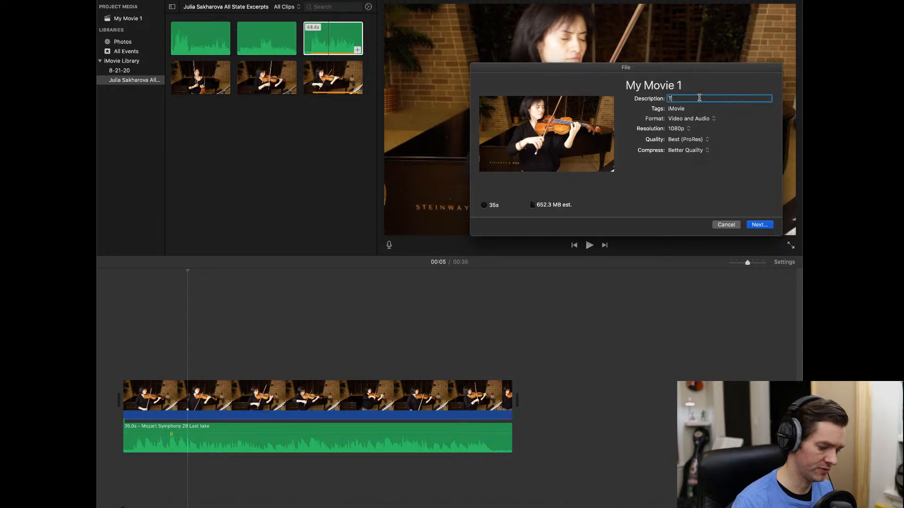
pyautogui.write('zart Symphony ')
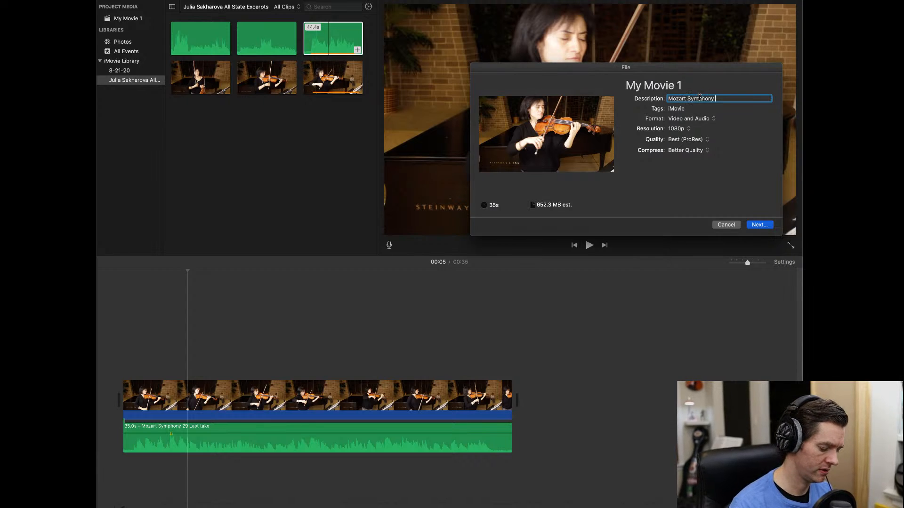
pyautogui.write('No 29')
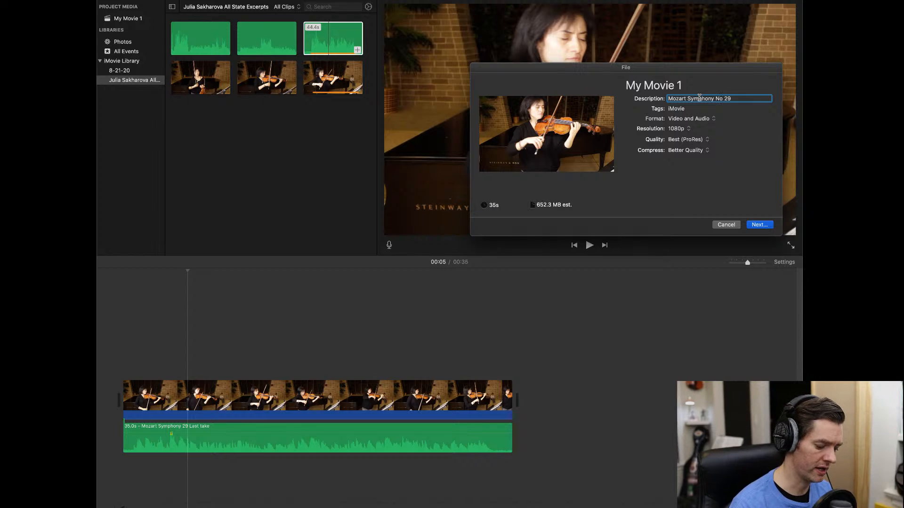
pyautogui.write(' Violin')
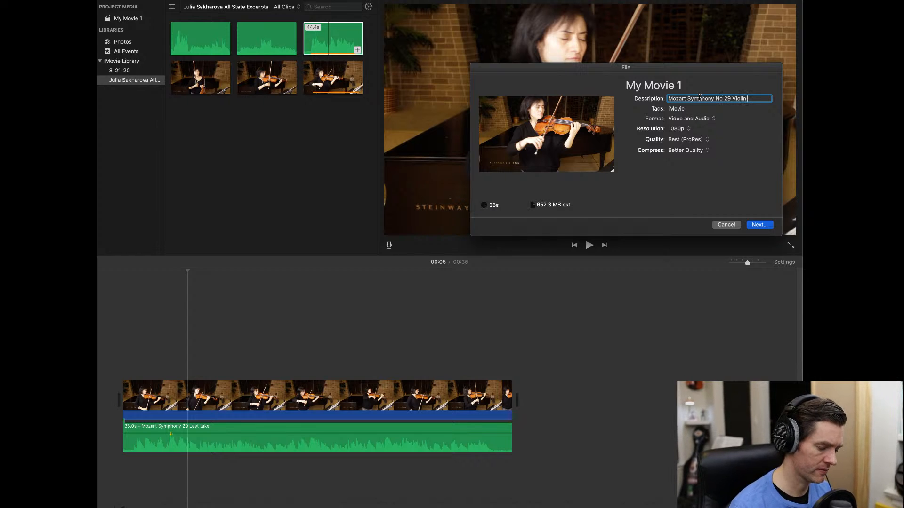
pyautogui.write(' Excerpt')
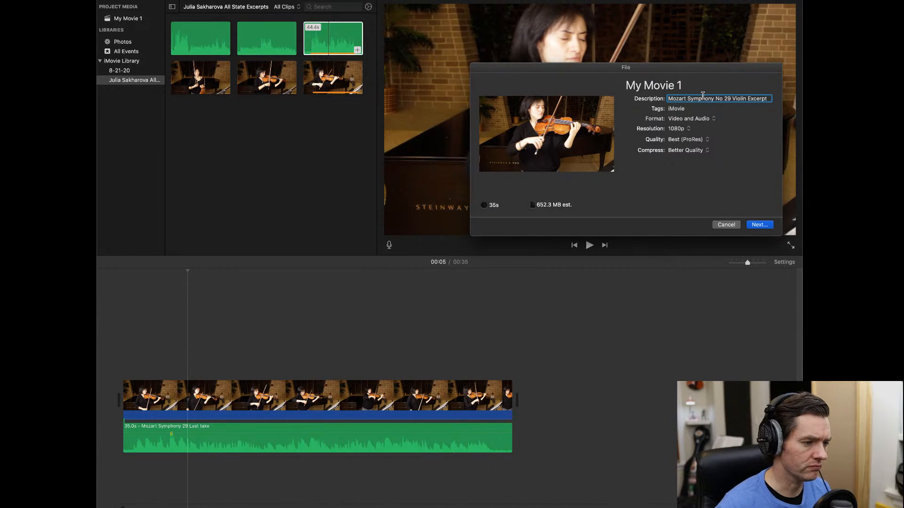
pyautogui.press('Tab')
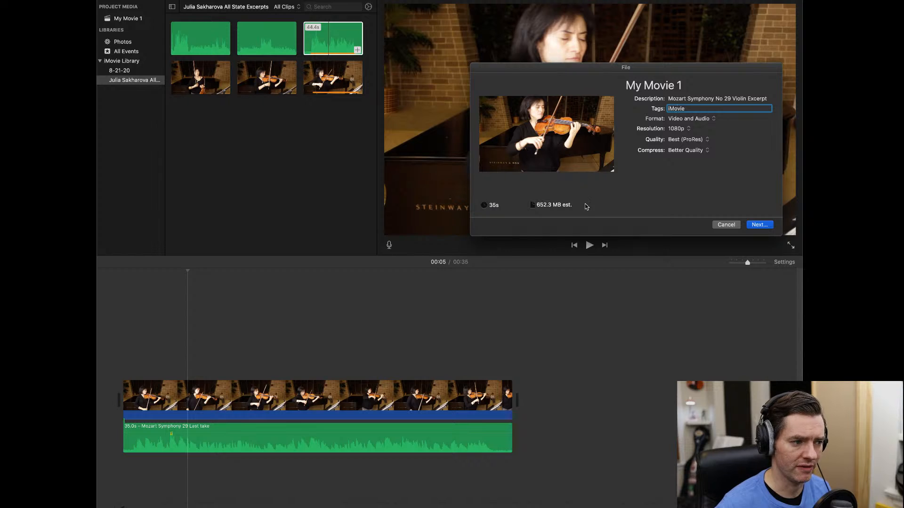
# - Switch export quality back to High, cutting the estimate to 88.7 MB, and continue
pyautogui.click(699, 140)
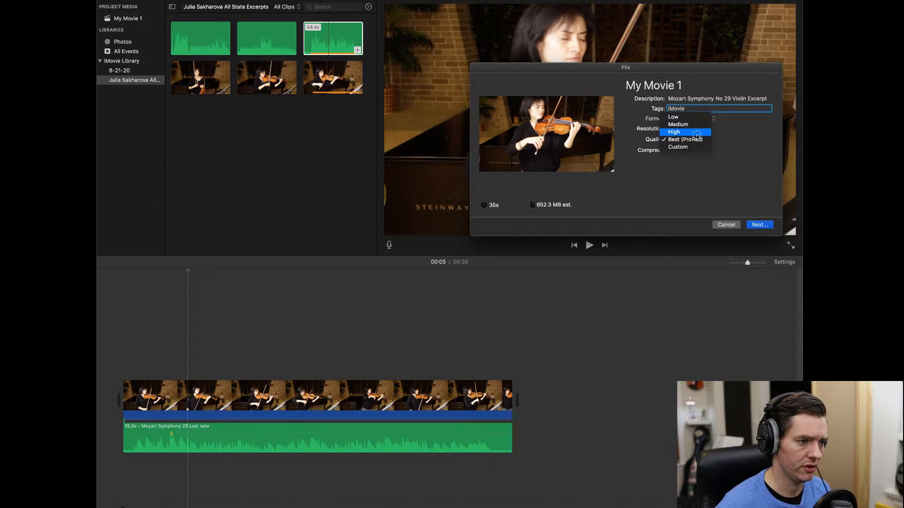
pyautogui.click(699, 138)
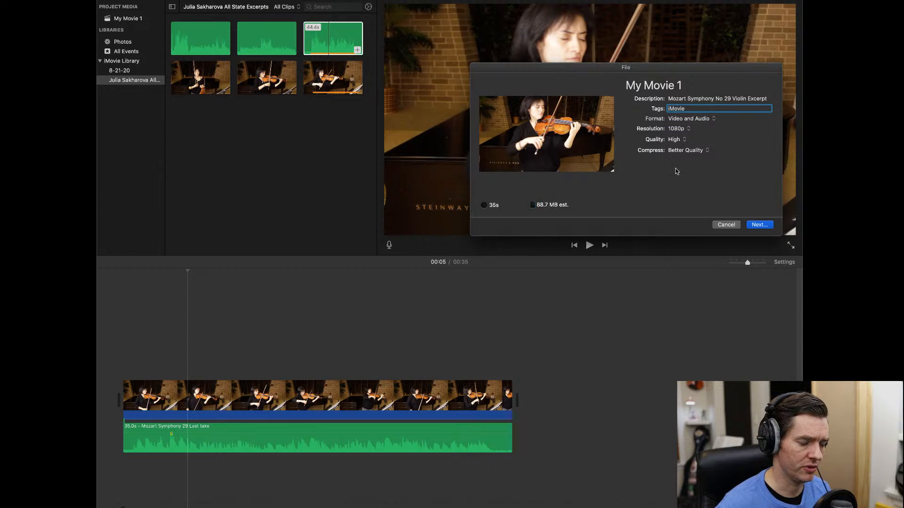
pyautogui.click(759, 225)
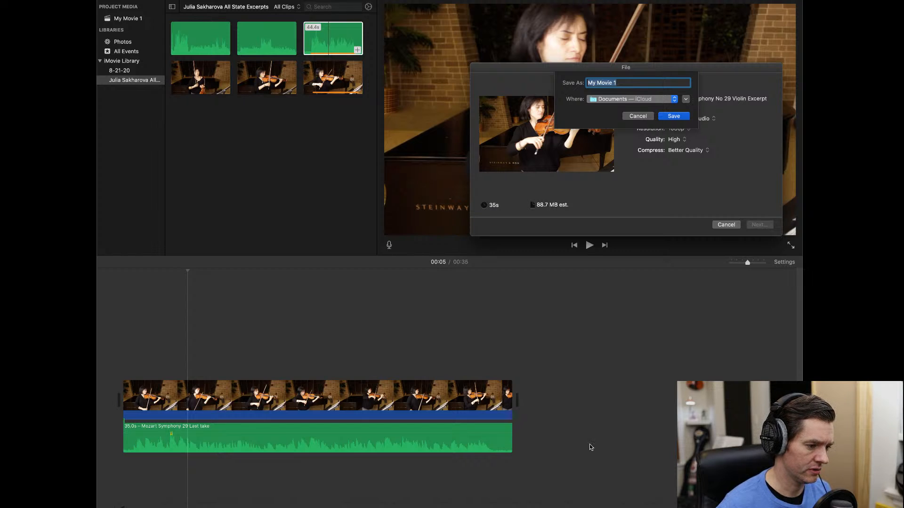
# - Save the exported file as 'Mozart Symphony No 29' in the All State Excerpts folder
pyautogui.click(641, 360)
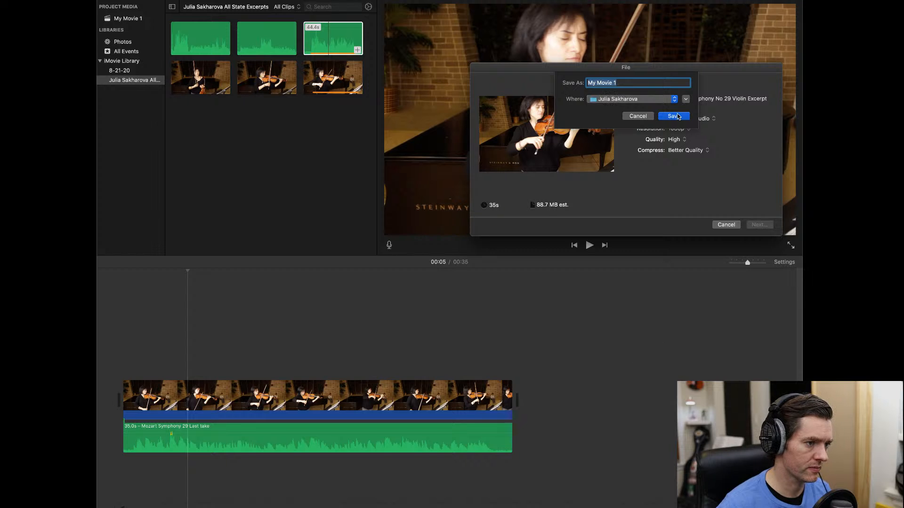
pyautogui.click(686, 98)
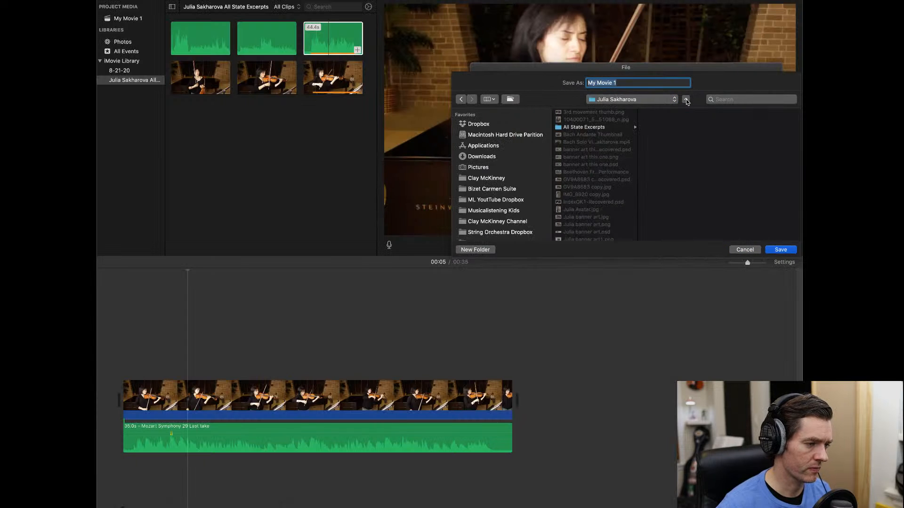
pyautogui.click(628, 129)
pyautogui.moveTo(631, 83); pyautogui.dragTo(506, 73)
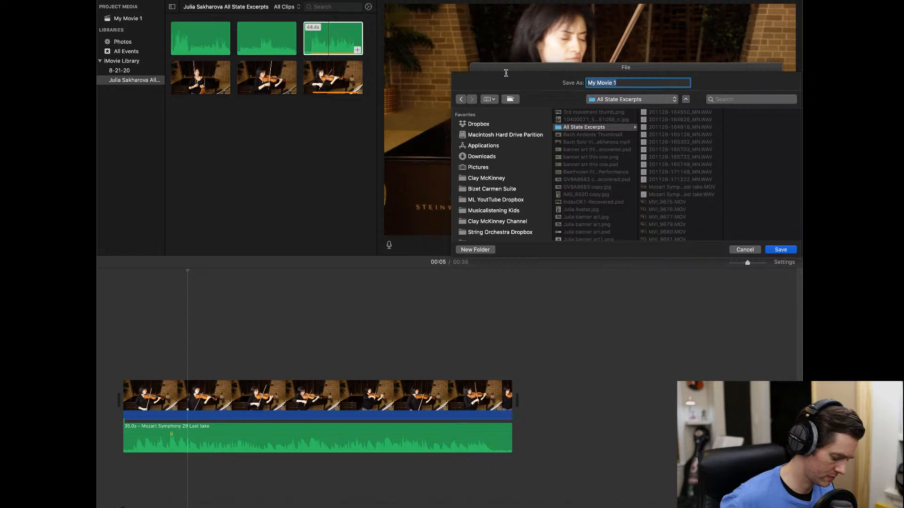
pyautogui.write('Mozart ')
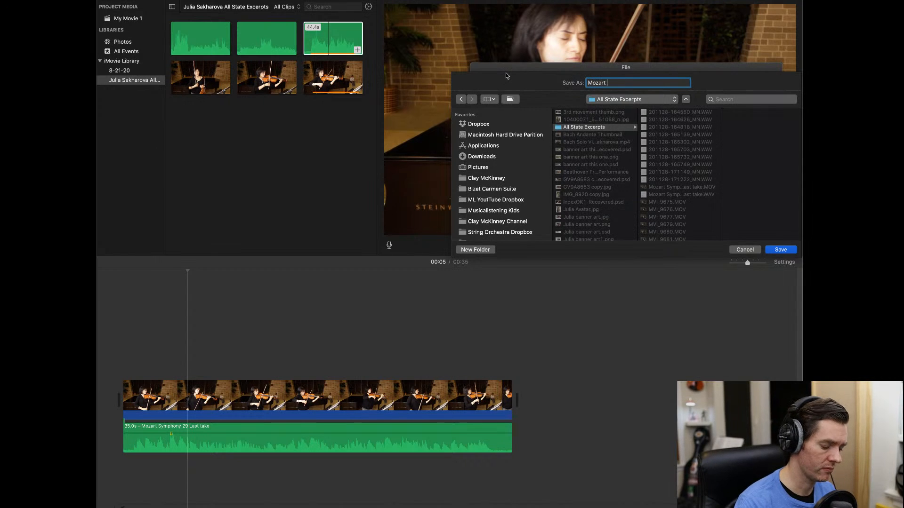
pyautogui.write('Symphony ')
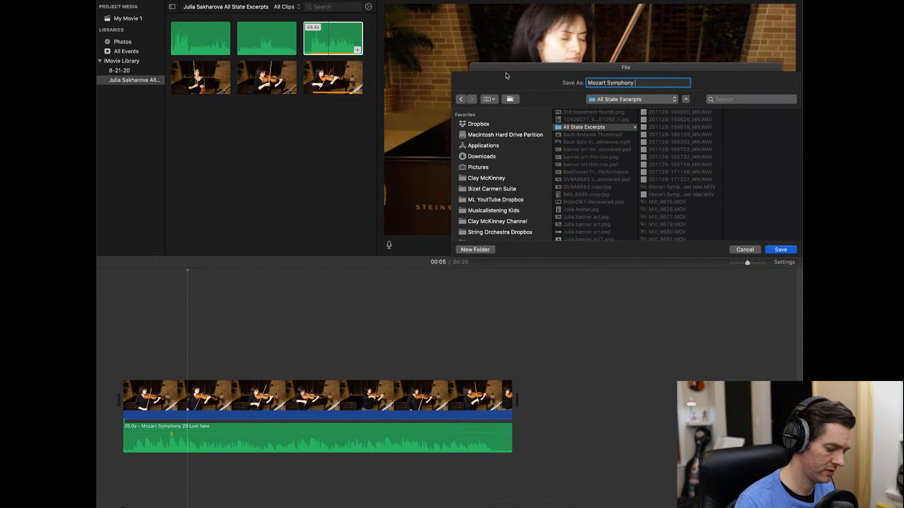
pyautogui.write('No 29')
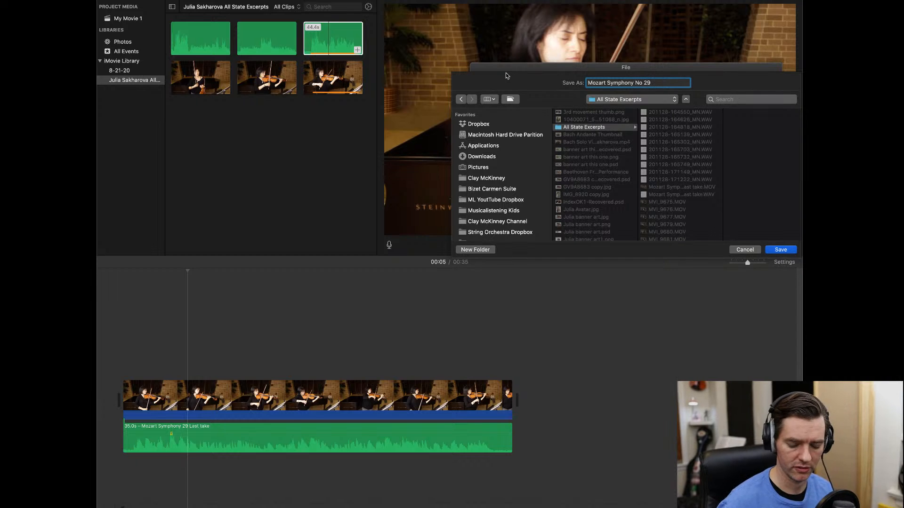
pyautogui.click(783, 251)
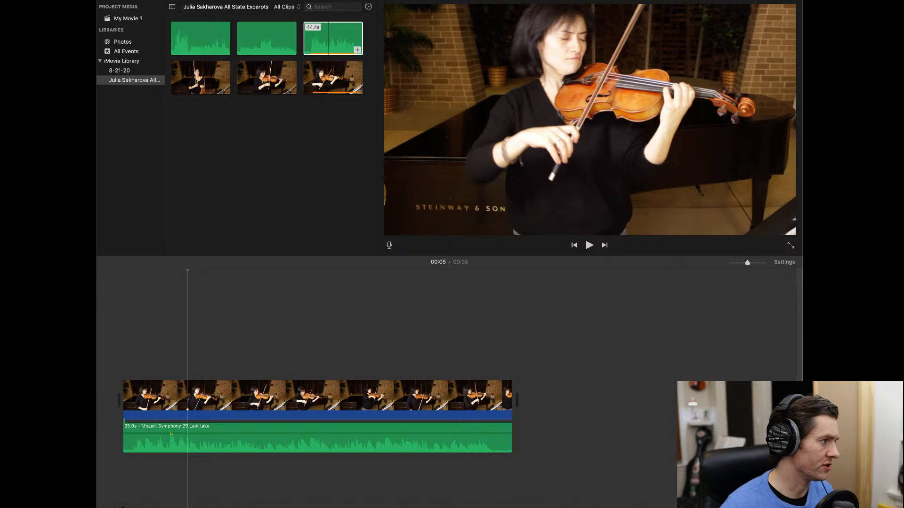
# - Name the project 'mozart 29' plus the performer's name, close it, and create a new Movie project
pyautogui.click(113, 0)
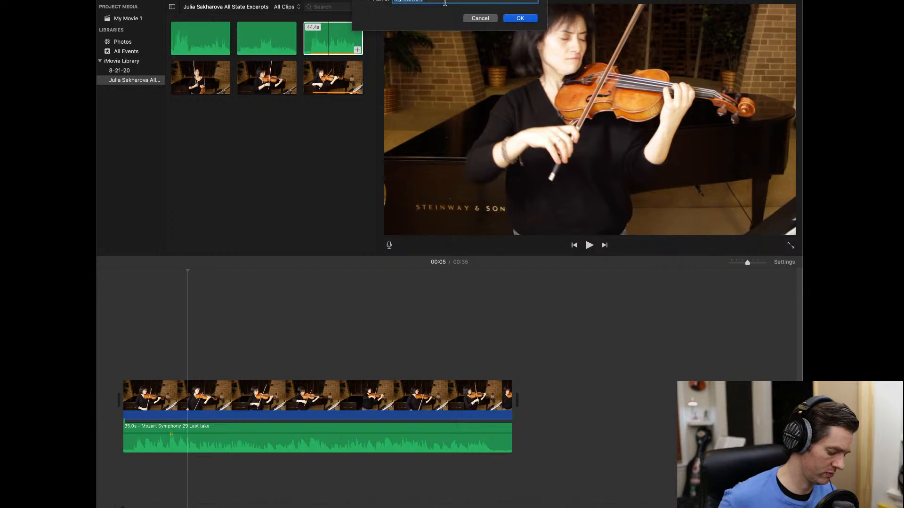
pyautogui.write('mo')
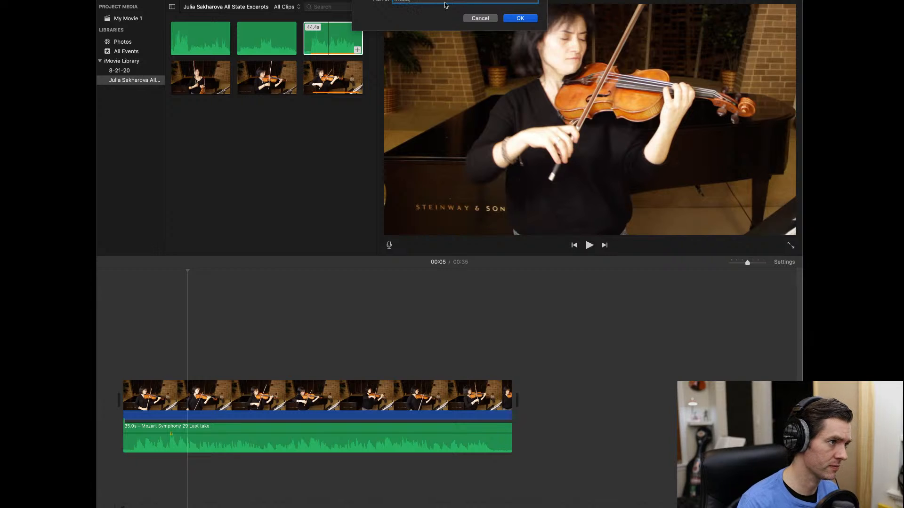
pyautogui.write('zart 29 Sa')
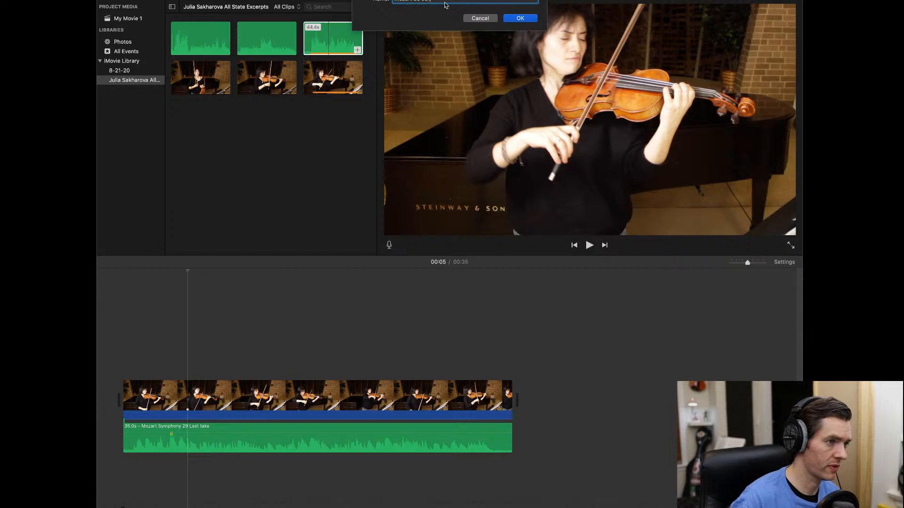
pyautogui.click(536, 20)
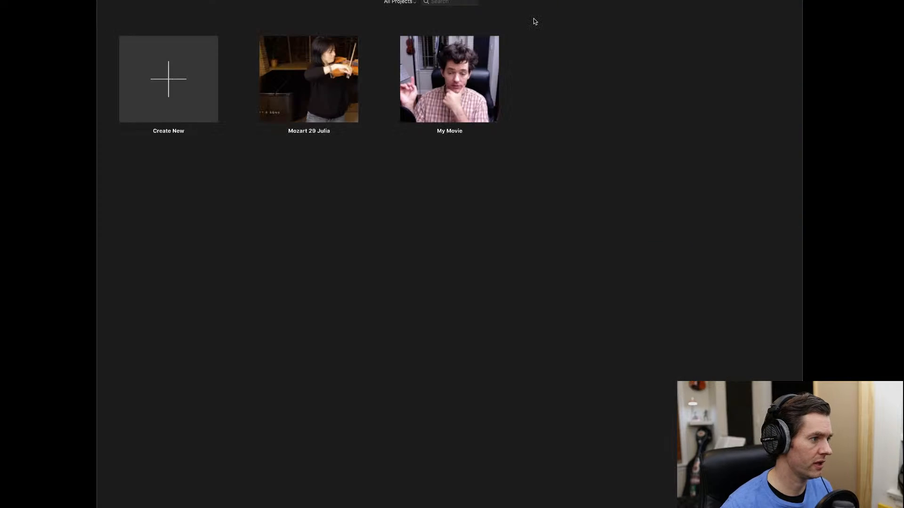
pyautogui.click(169, 82)
pyautogui.click(163, 125)
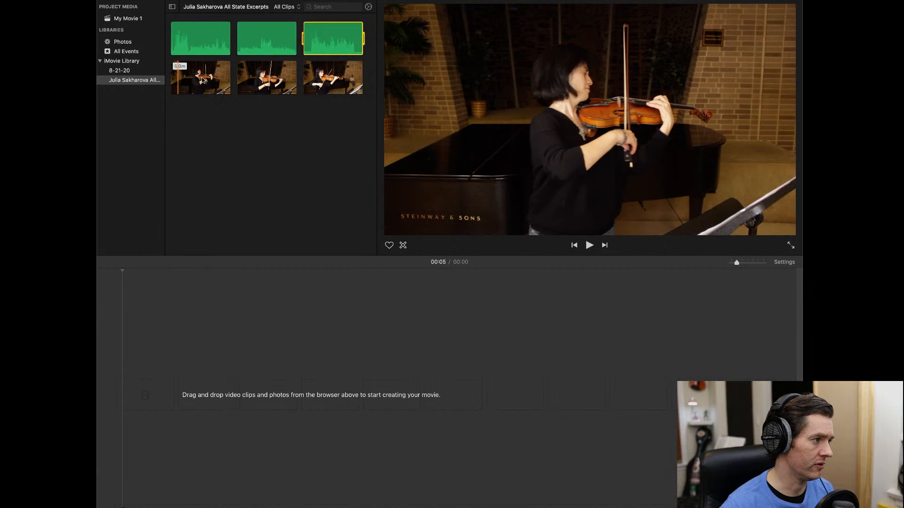
# - Add both performance clips to the timeline, preview the second one, and zoom in
pyautogui.moveTo(197, 80); pyautogui.dragTo(126, 401)
pyautogui.moveTo(269, 79); pyautogui.dragTo(188, 400)
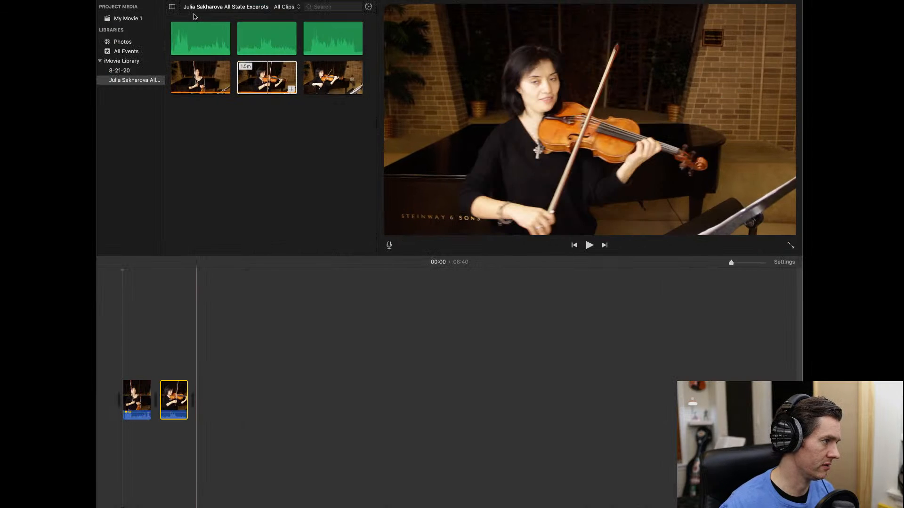
pyautogui.click(267, 75)
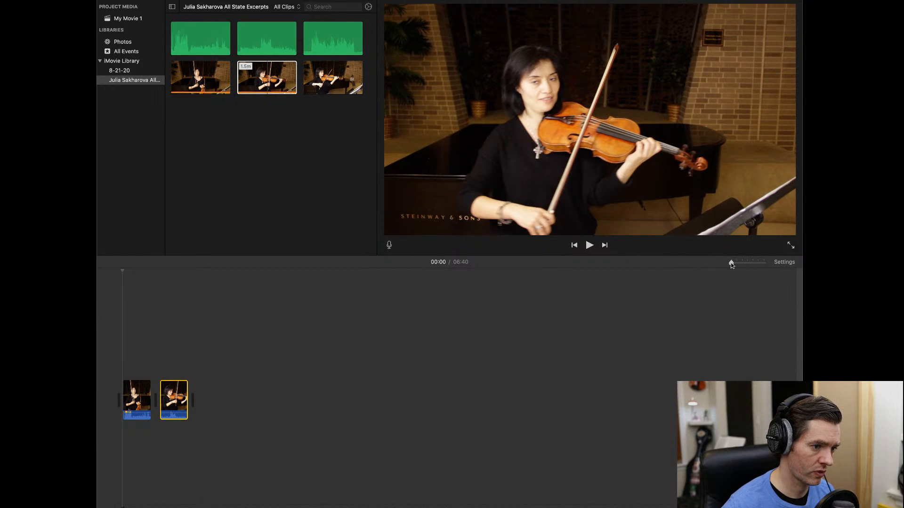
pyautogui.moveTo(736, 265); pyautogui.dragTo(733, 265)
# - Put the 5.0m audio under the first clip, then delete the 1.6m audio and second video
pyautogui.moveTo(197, 44); pyautogui.dragTo(121, 439)
pyautogui.moveTo(260, 39); pyautogui.dragTo(222, 456)
pyautogui.moveTo(71, 437); pyautogui.dragTo(13, 462)
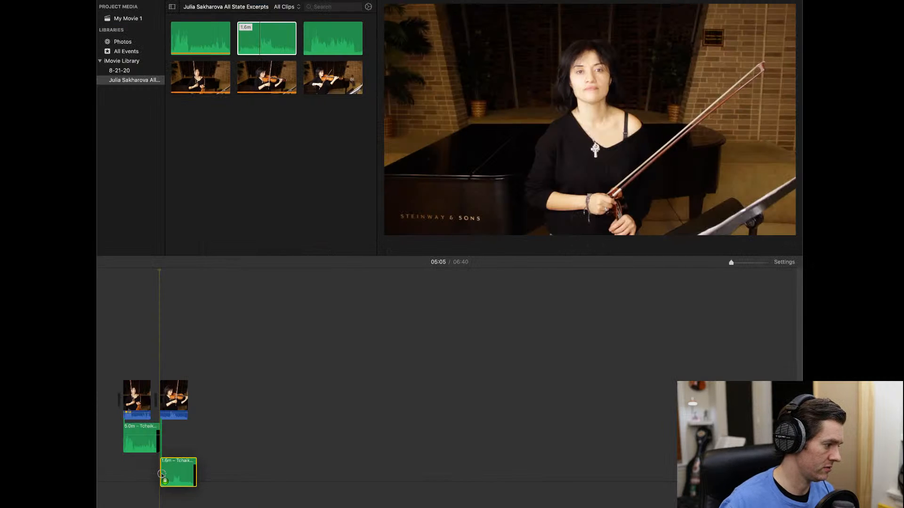
pyautogui.moveTo(161, 481); pyautogui.dragTo(162, 483)
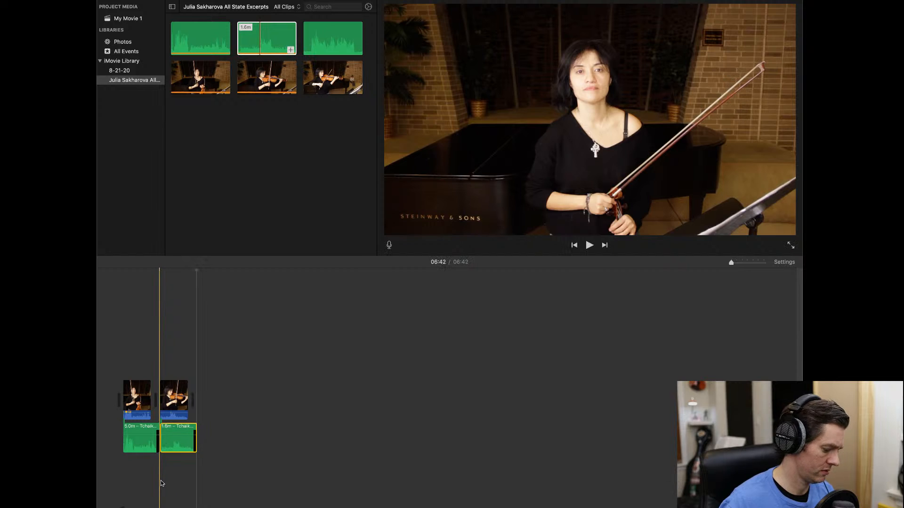
pyautogui.press('Delete')
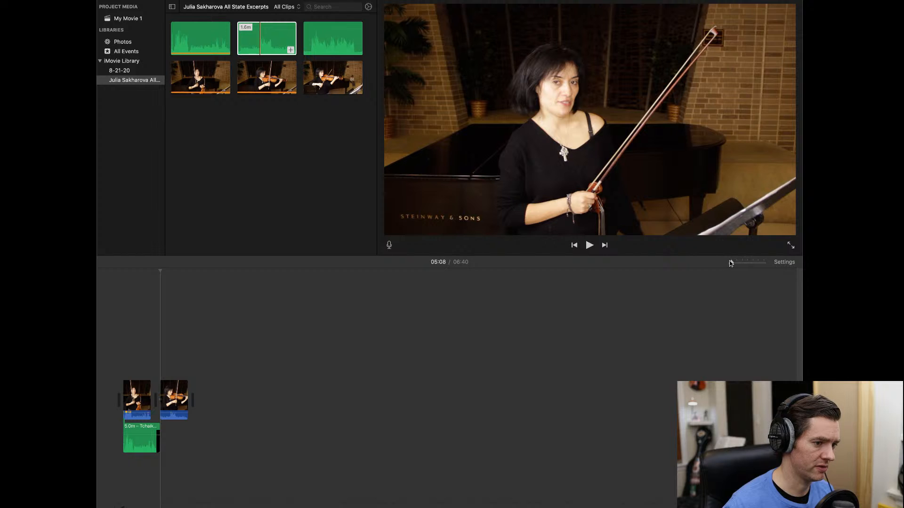
pyautogui.click(183, 401)
pyautogui.press('Delete')
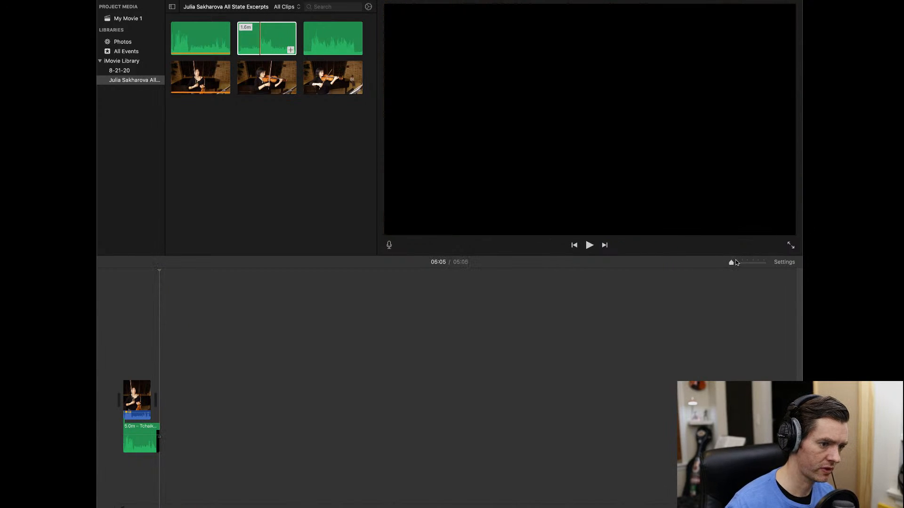
# - Zoom the timeline fully in and select the long green 5.0m Tchaikovsky audio clip
pyautogui.moveTo(732, 263); pyautogui.dragTo(748, 264)
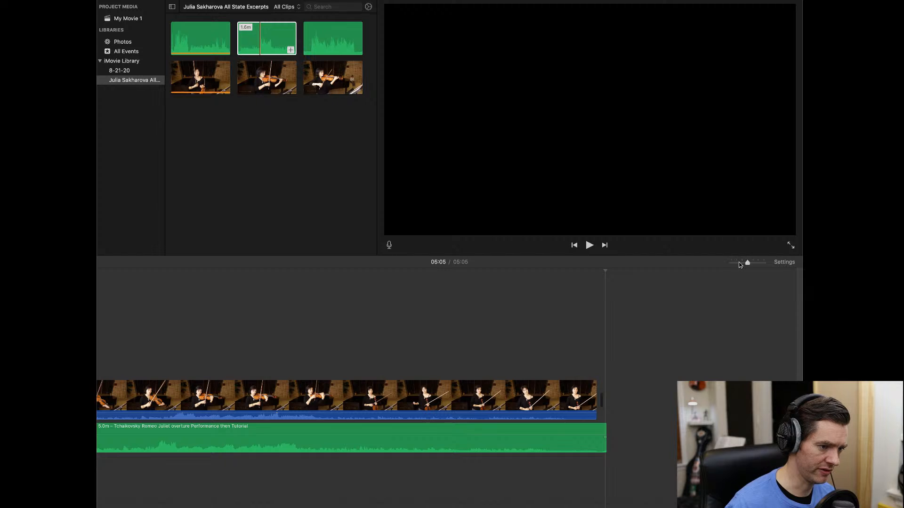
pyautogui.moveTo(740, 264); pyautogui.dragTo(736, 266)
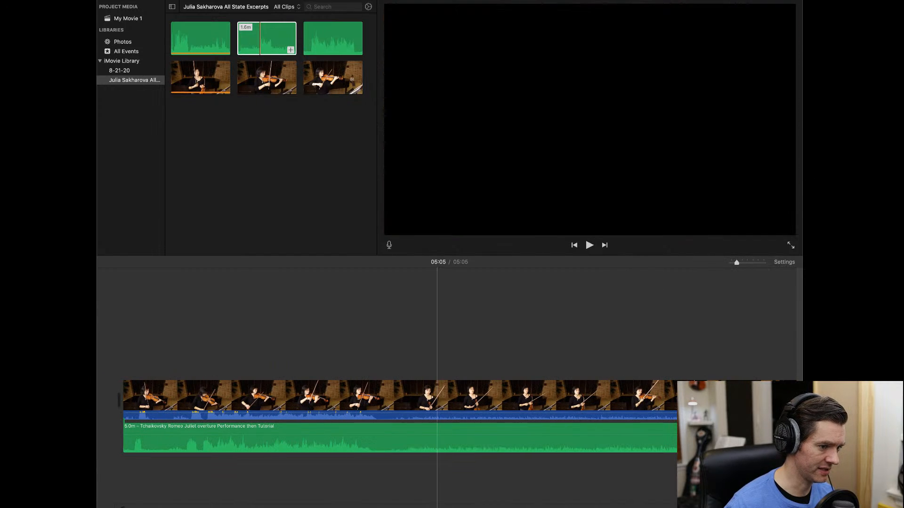
pyautogui.moveTo(737, 263); pyautogui.dragTo(788, 267)
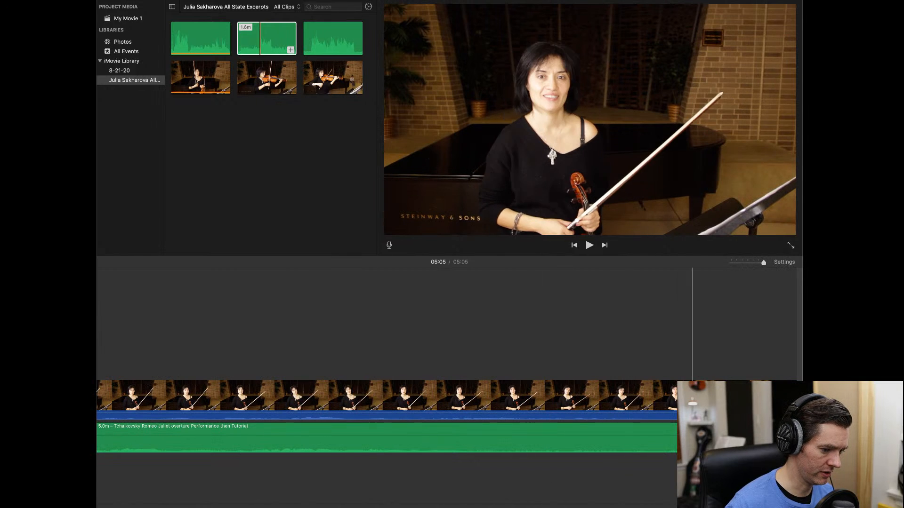
pyautogui.moveTo(471, 507); pyautogui.dragTo(155, 507)
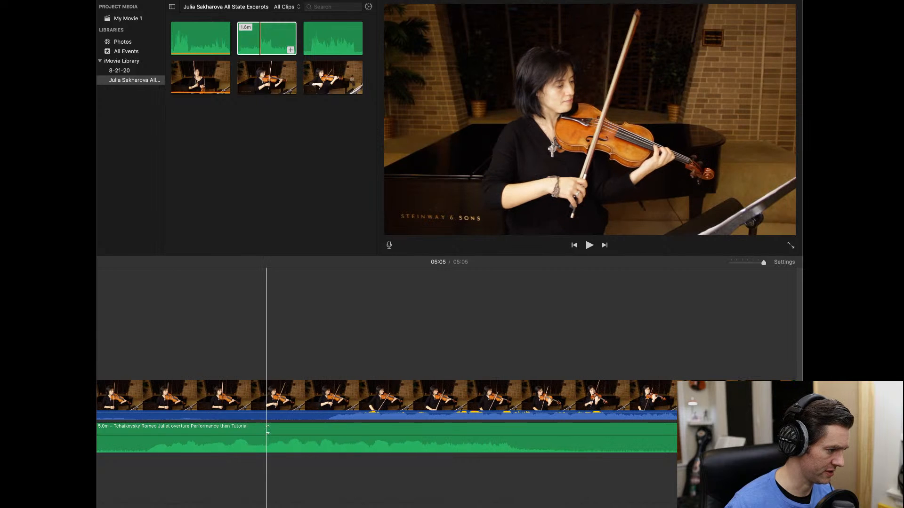
pyautogui.click(411, 430)
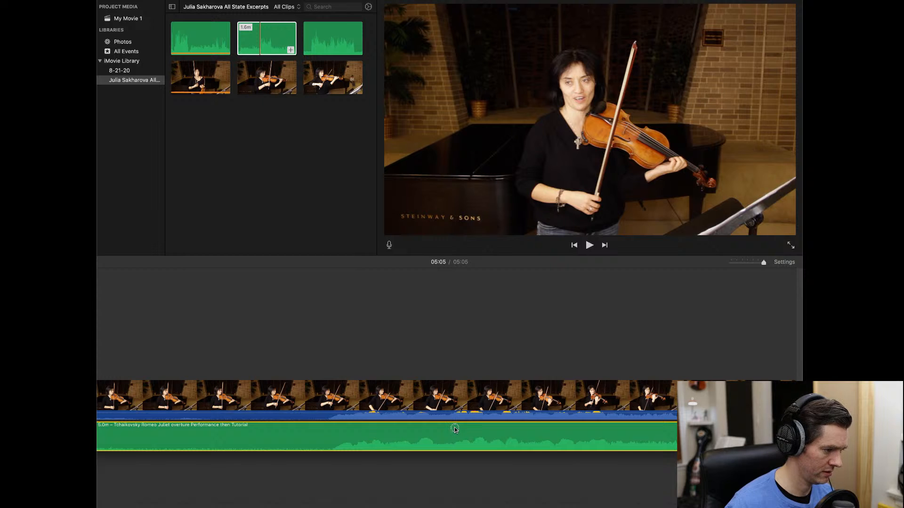
# - Play back to find the 00:30 mark and split the violin video clip there
pyautogui.click(332, 323)
pyautogui.press('space')
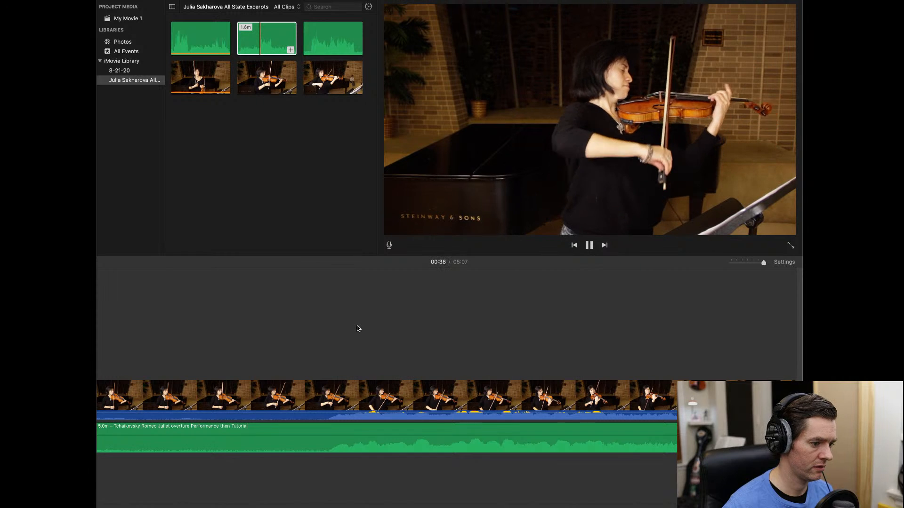
pyautogui.press('space')
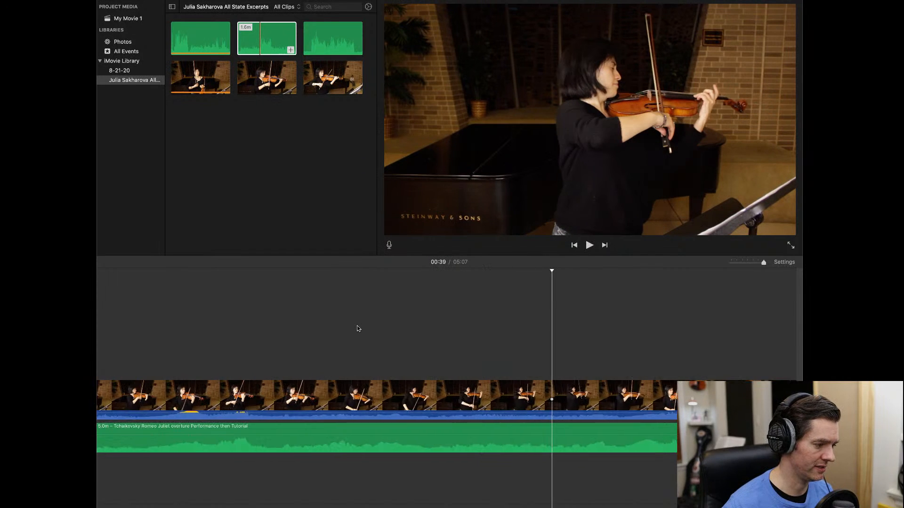
pyautogui.hscroll(-8, 358, 329)
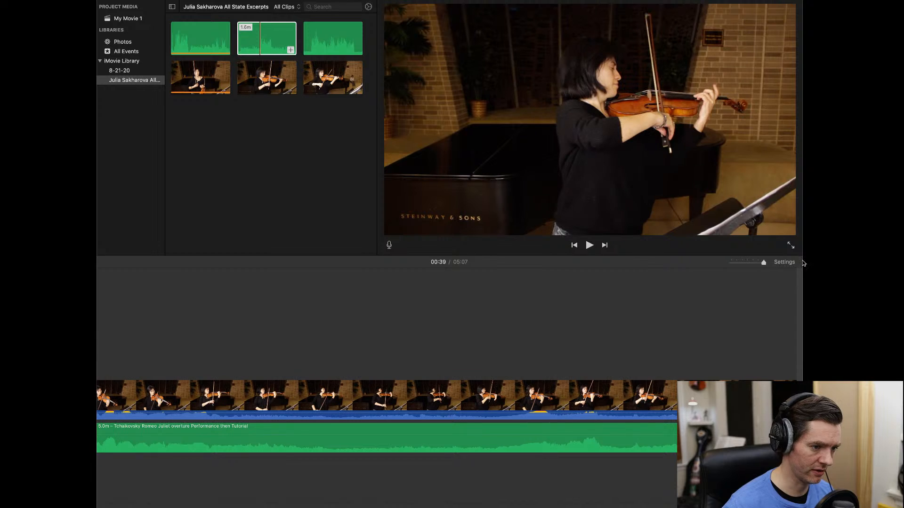
pyautogui.click(746, 264)
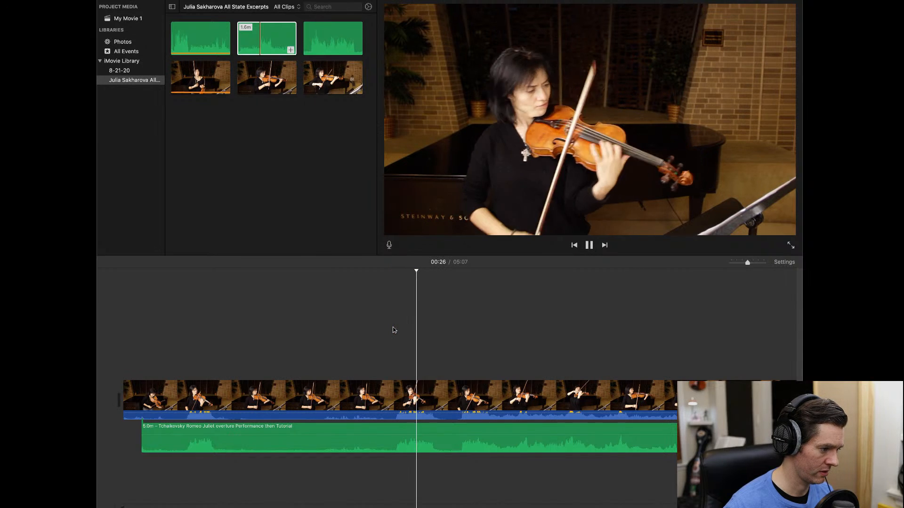
pyautogui.click(391, 329)
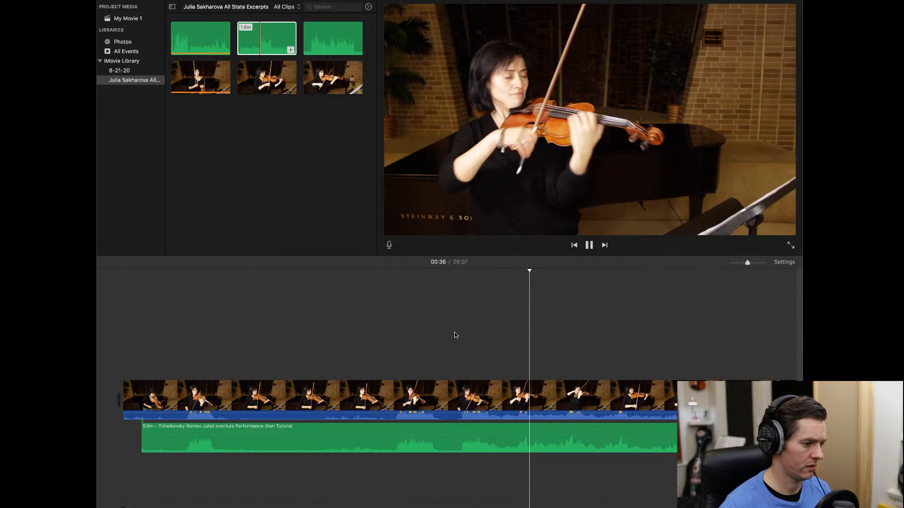
pyautogui.click(452, 339)
pyautogui.press('space')
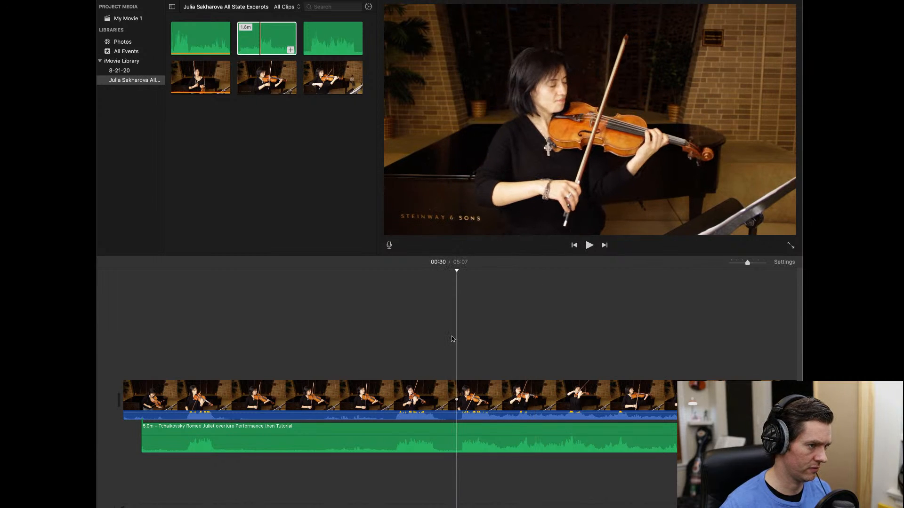
pyautogui.press('space')
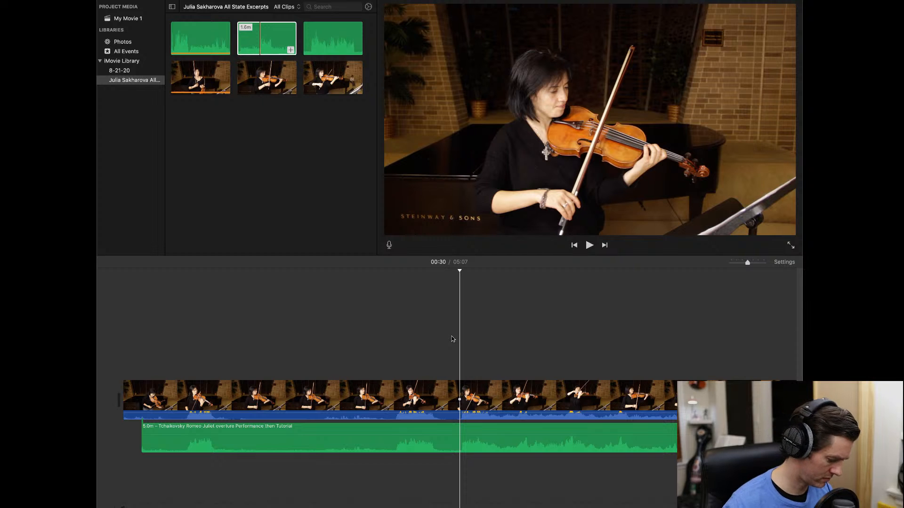
pyautogui.press('super+b')
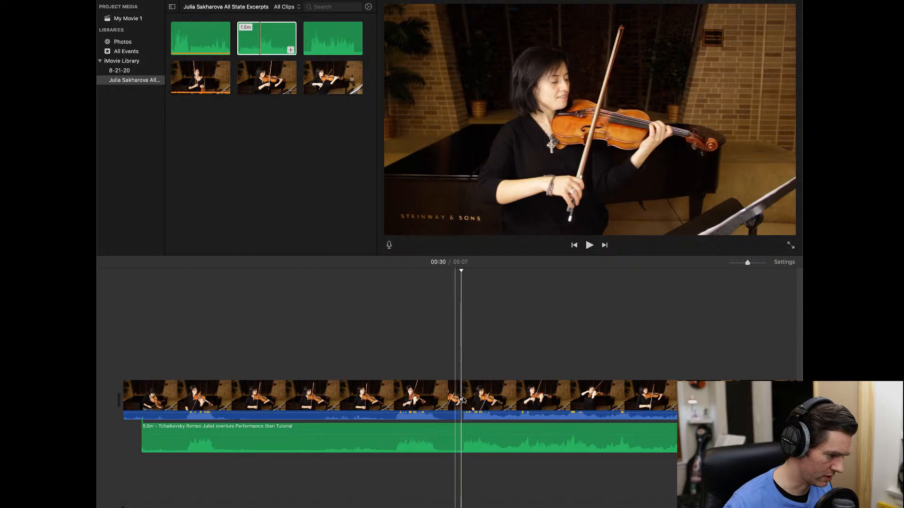
# - Split the audio at 00:30 and delete the opening 30 seconds of video and audio
pyautogui.click(462, 428)
pyautogui.press('super+b')
pyautogui.moveTo(404, 278); pyautogui.dragTo(404, 431)
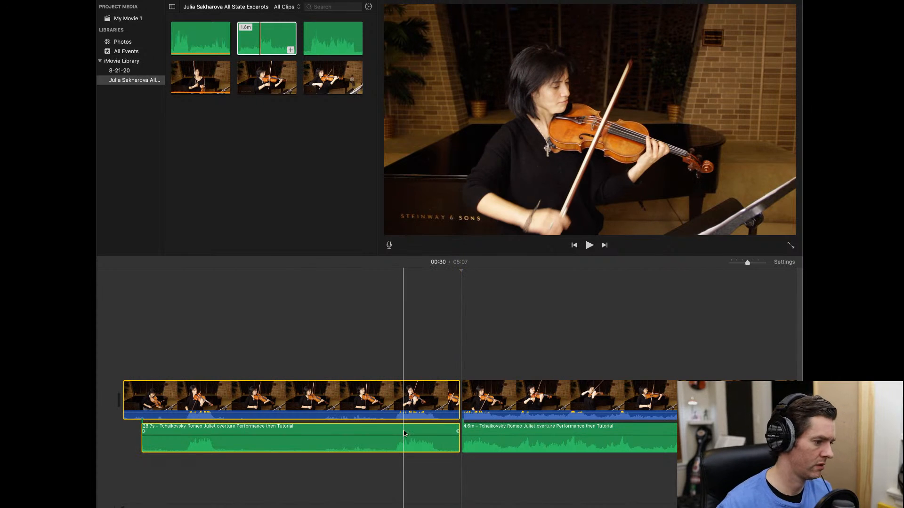
pyautogui.press('Delete')
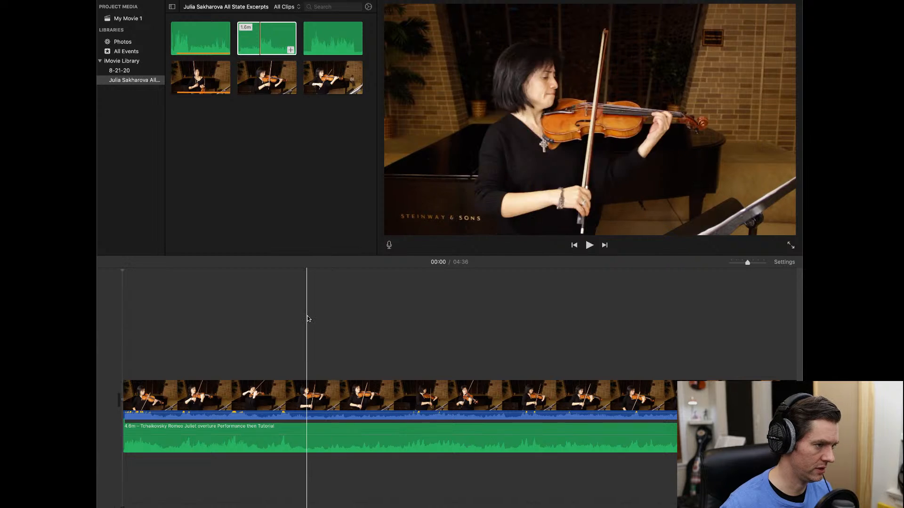
# - Split the video and tutorial audio at 01:02, leaving 1.0m and 3.5m audio parts
pyautogui.hscroll(3, 578, 329)
pyautogui.hscroll(2, 578, 329)
pyautogui.hscroll(2, 666, 329)
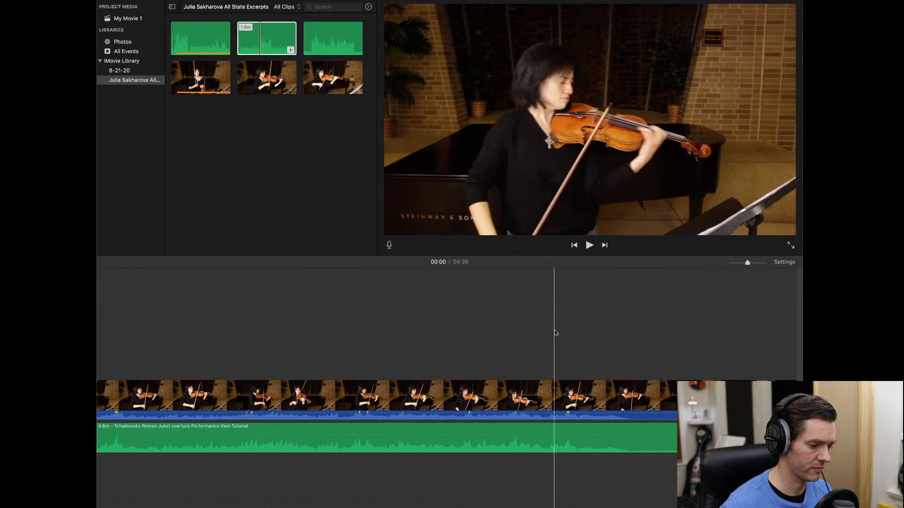
pyautogui.press('space')
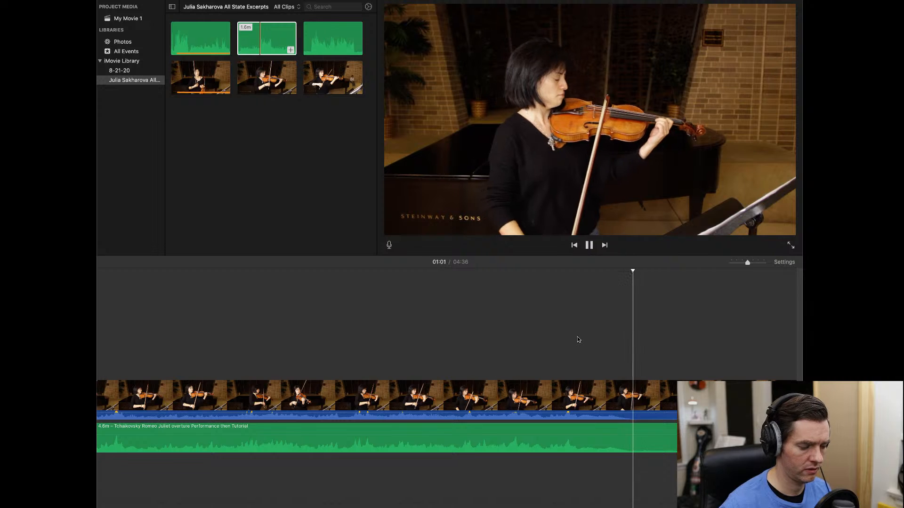
pyautogui.press('space')
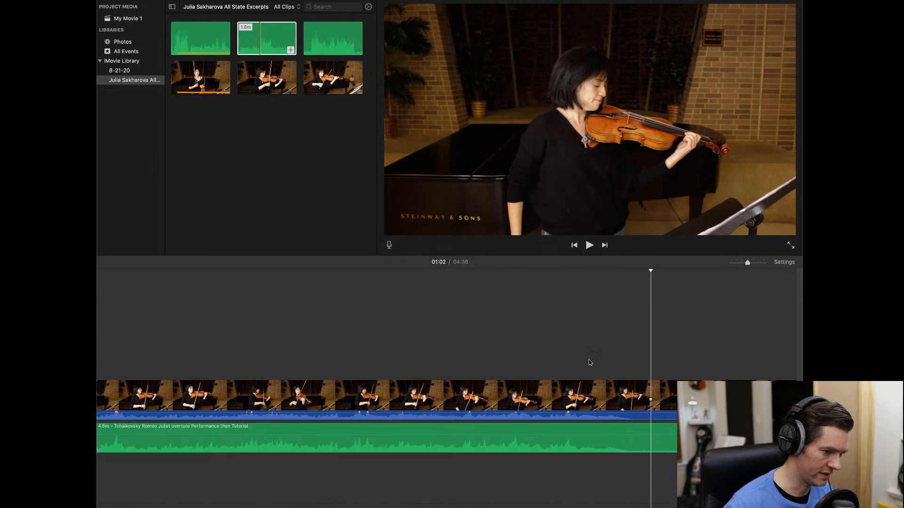
pyautogui.click(653, 392)
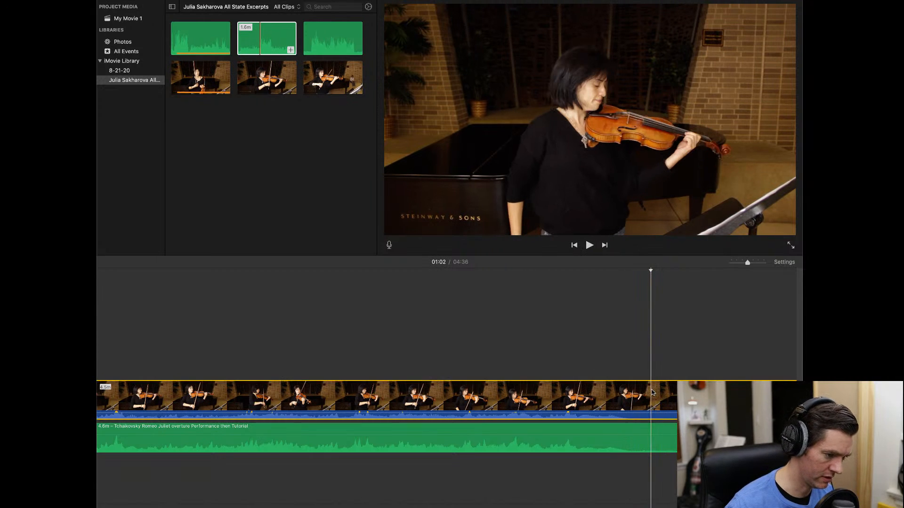
pyautogui.press('super+b')
pyautogui.click(653, 432)
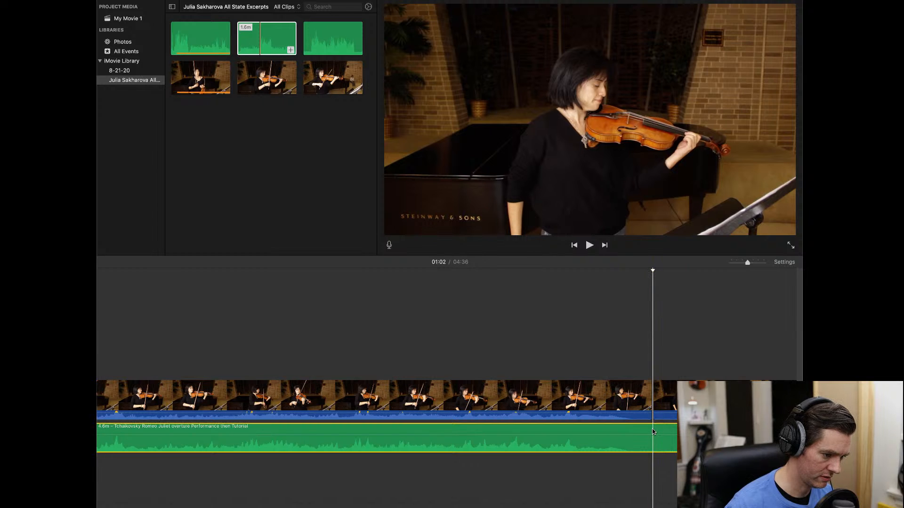
pyautogui.press('super+b')
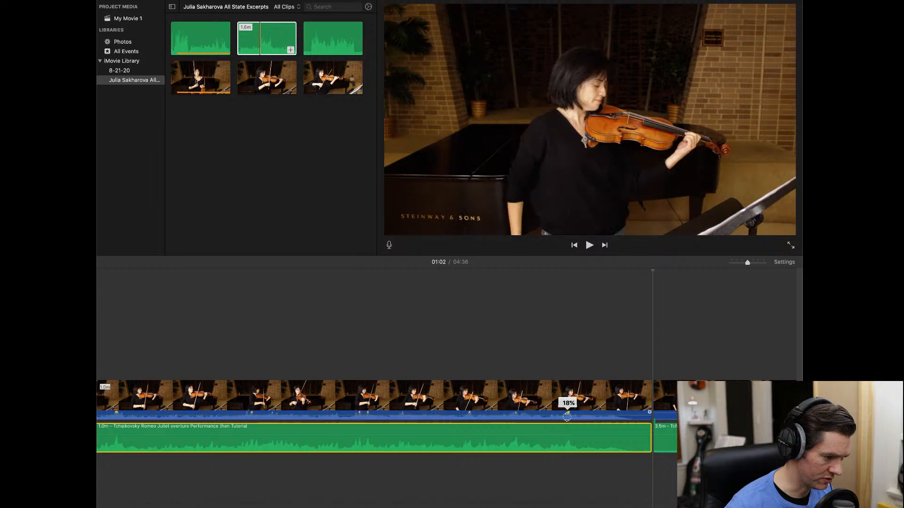
# - Lower the video clip's own sound and select the 1.6m audio in the media browser
pyautogui.moveTo(567, 414); pyautogui.dragTo(567, 420)
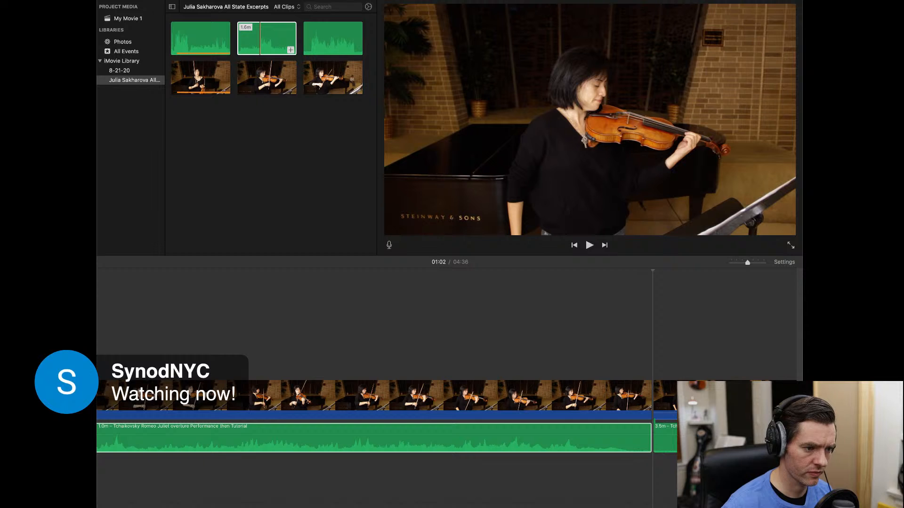
pyautogui.moveTo(748, 263); pyautogui.dragTo(739, 265)
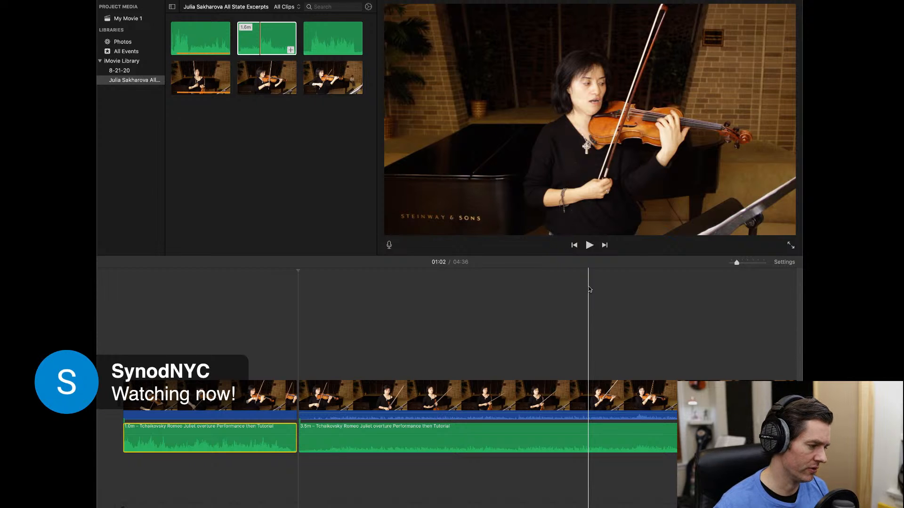
pyautogui.click(258, 42)
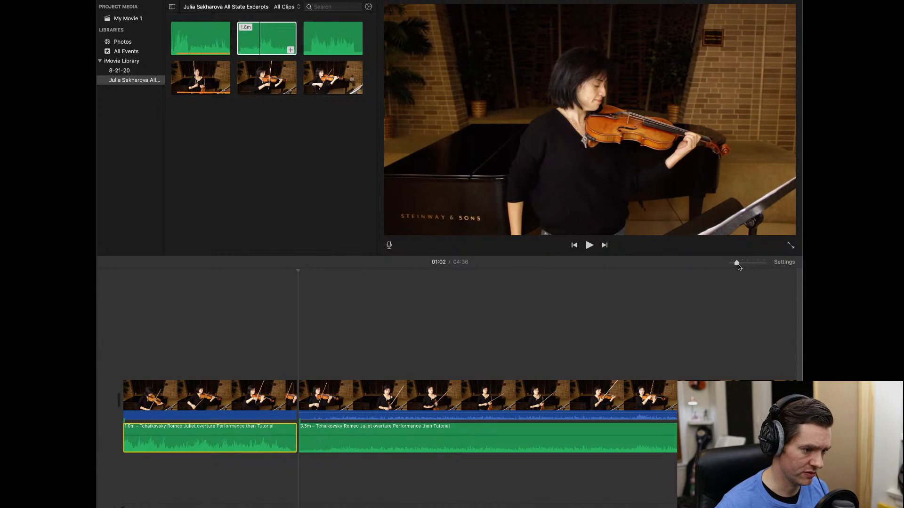
# - Move the first video and audio pieces to follow the second video clip
pyautogui.moveTo(734, 264); pyautogui.dragTo(732, 264)
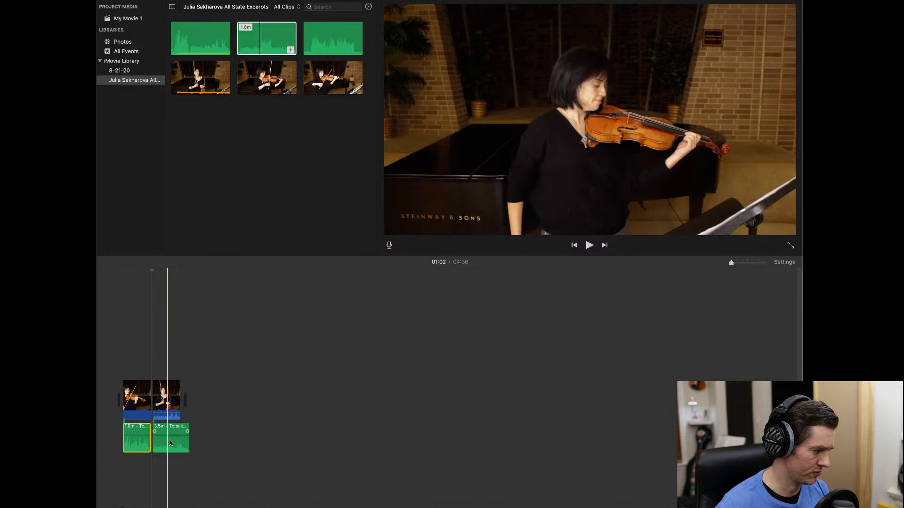
pyautogui.moveTo(136, 357); pyautogui.dragTo(137, 379)
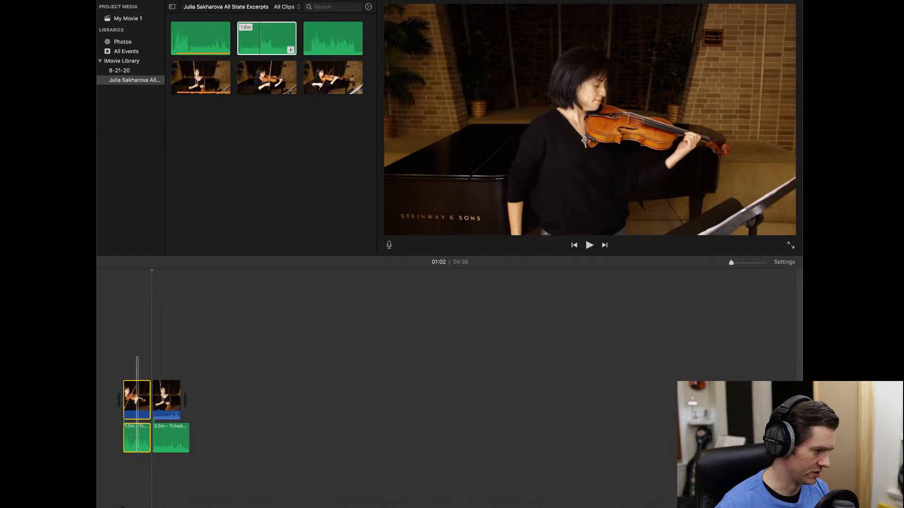
pyautogui.moveTo(138, 453); pyautogui.dragTo(138, 453)
pyautogui.moveTo(137, 397); pyautogui.dragTo(215, 398)
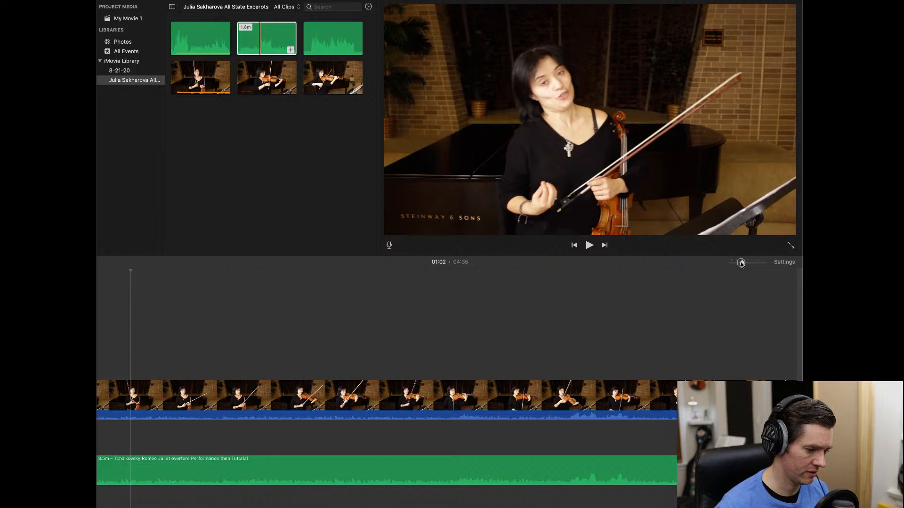
pyautogui.hscroll(8, 648, 294)
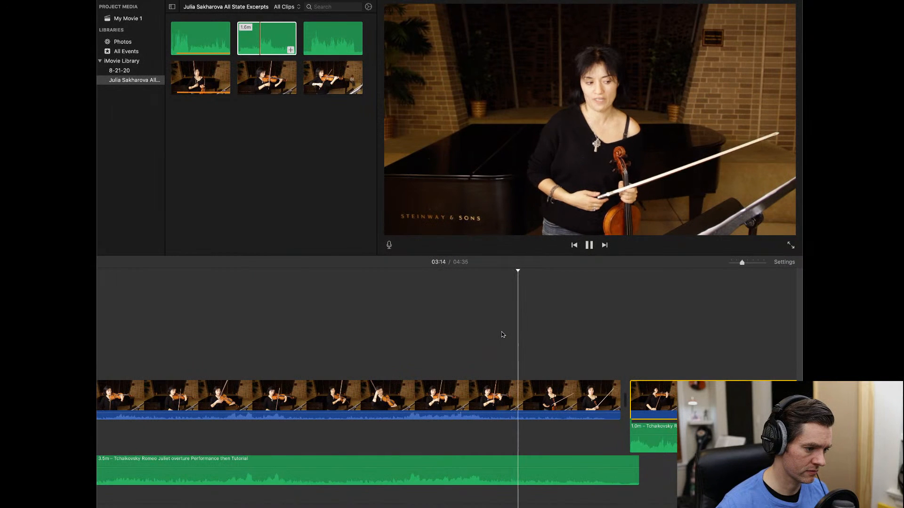
# - Split the performance video and tutorial audio at 03:30 and delete the short 4.1s leftovers
pyautogui.click(592, 332)
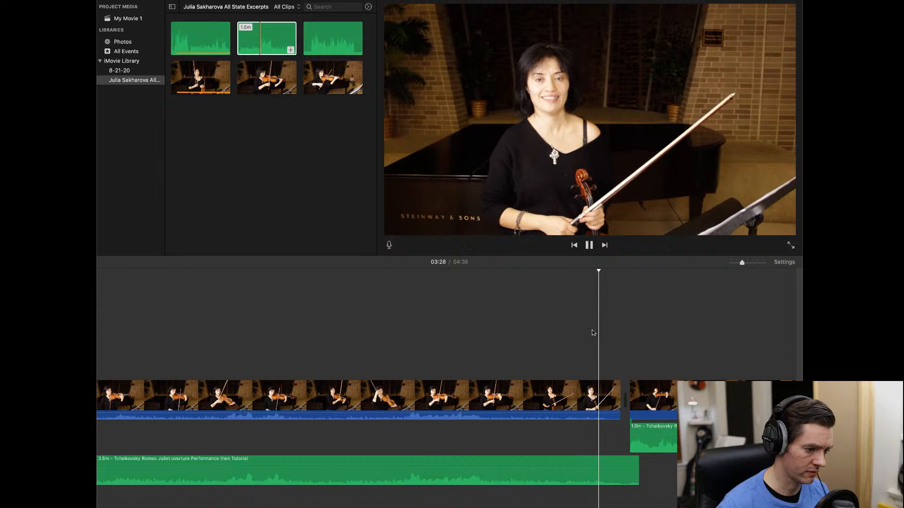
pyautogui.click(608, 386)
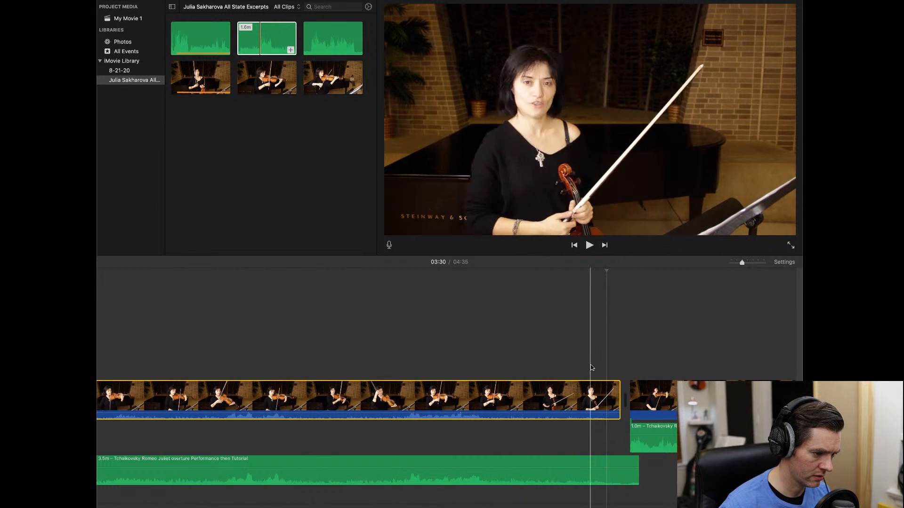
pyautogui.press('super+b')
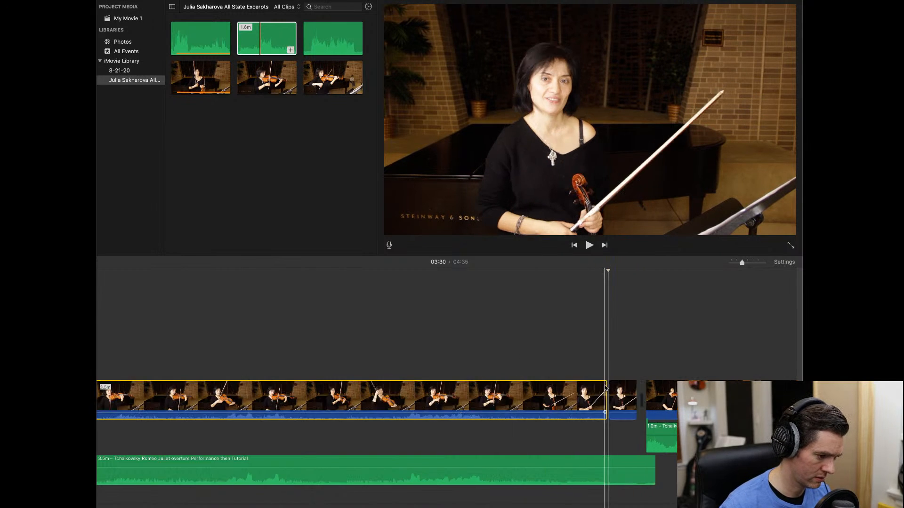
pyautogui.click(611, 464)
pyautogui.press('super+b')
pyautogui.moveTo(619, 352); pyautogui.dragTo(623, 506)
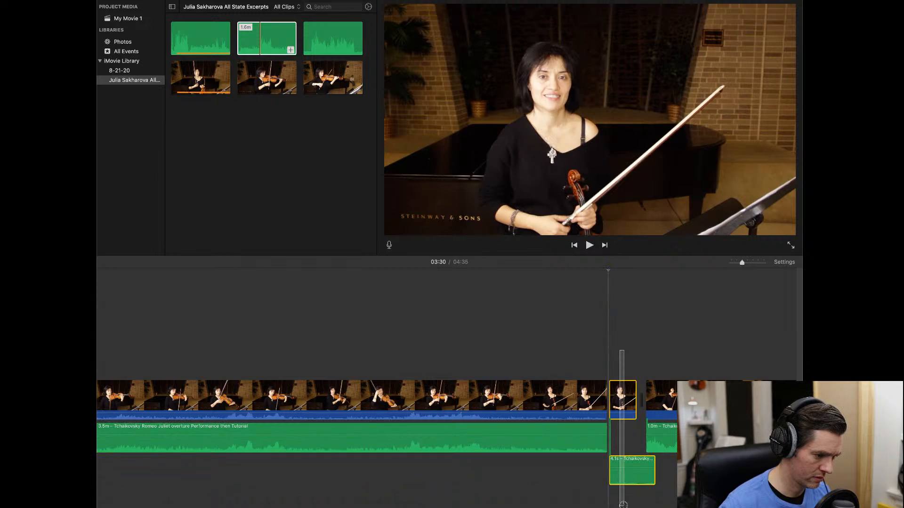
pyautogui.press('Delete')
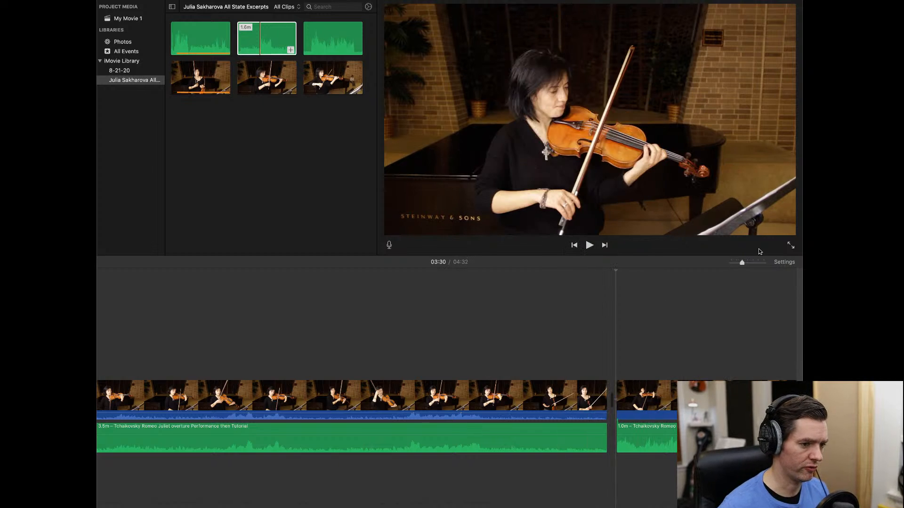
pyautogui.moveTo(741, 265); pyautogui.dragTo(739, 265)
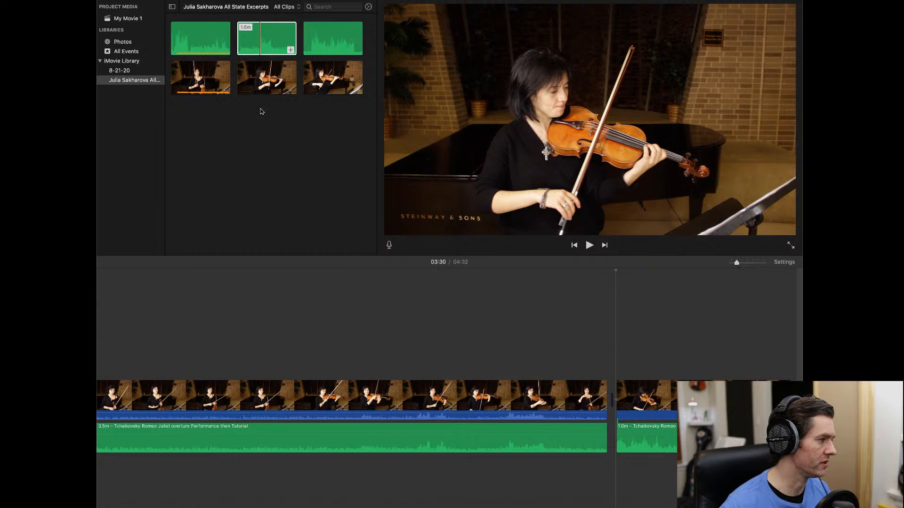
# - Place the 1.5m violin clip in the timeline with the 1.6m Tchaikovsky tutorial audio beneath it
pyautogui.click(261, 73)
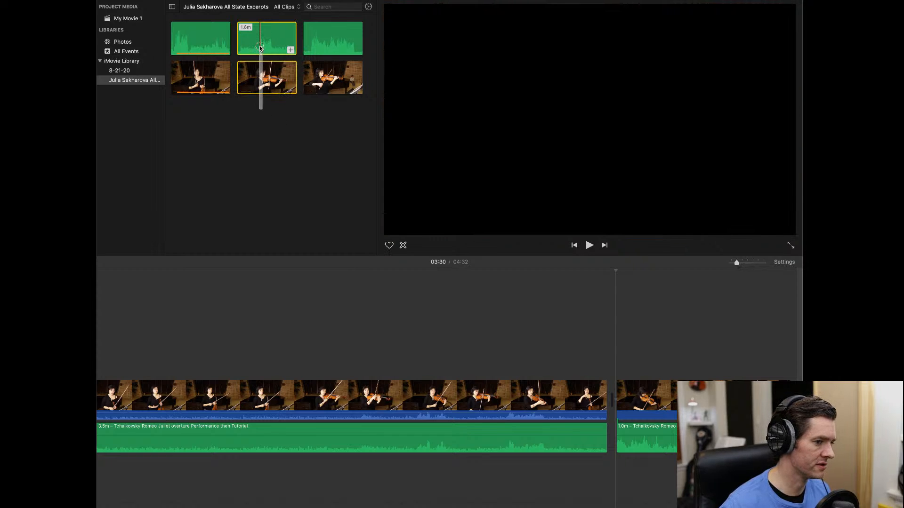
pyautogui.moveTo(737, 263); pyautogui.dragTo(727, 265)
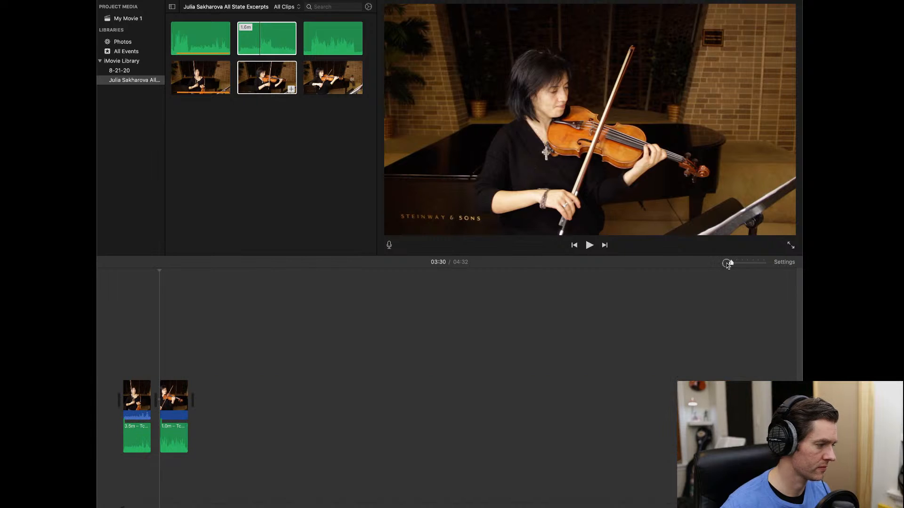
pyautogui.click(259, 41)
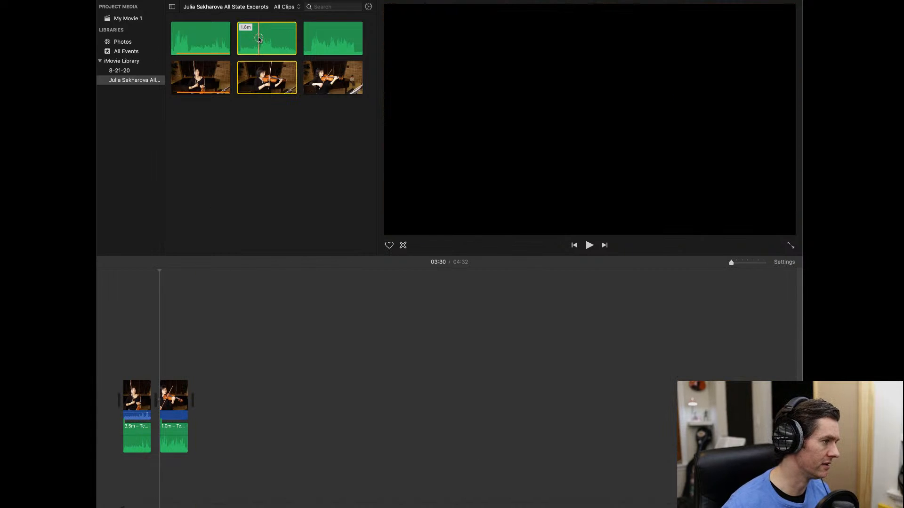
pyautogui.click(274, 157)
pyautogui.moveTo(262, 81); pyautogui.dragTo(162, 400)
pyautogui.moveTo(264, 39); pyautogui.dragTo(160, 482)
pyautogui.moveTo(732, 264); pyautogui.dragTo(742, 263)
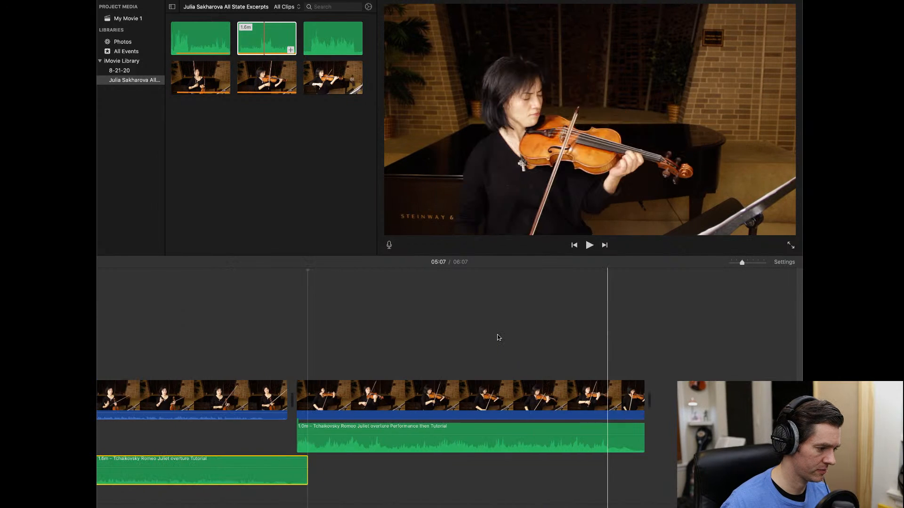
# - Zoom in on the tutorial audio section and shift the audio later under the video
pyautogui.hscroll(-15, 497, 338)
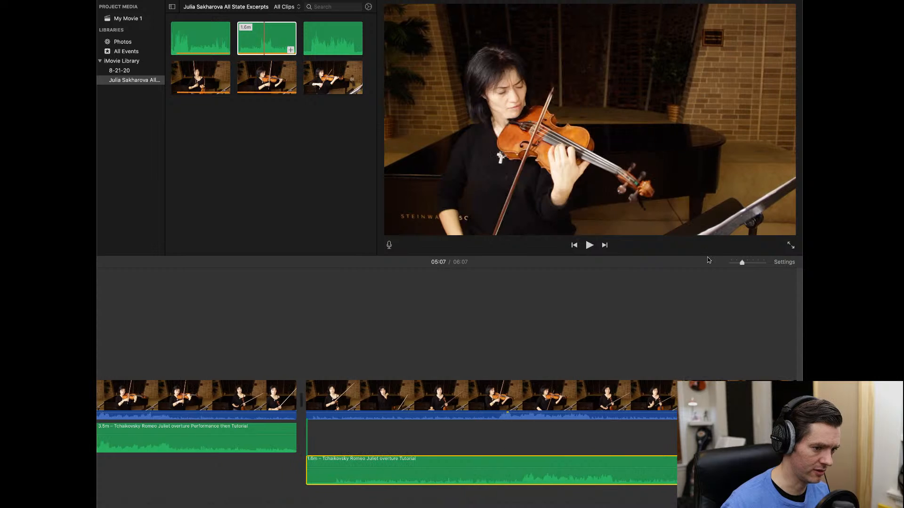
pyautogui.moveTo(740, 264); pyautogui.dragTo(764, 262)
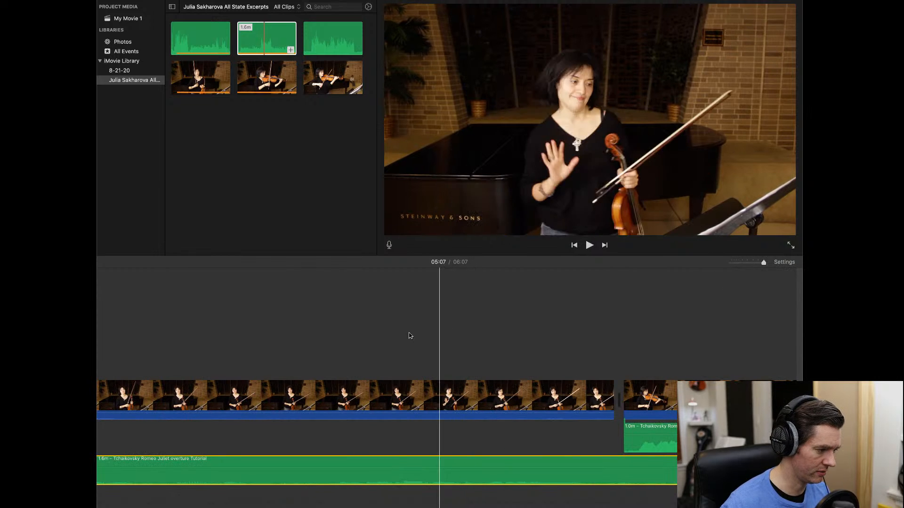
pyautogui.hscroll(-20, 400, 338)
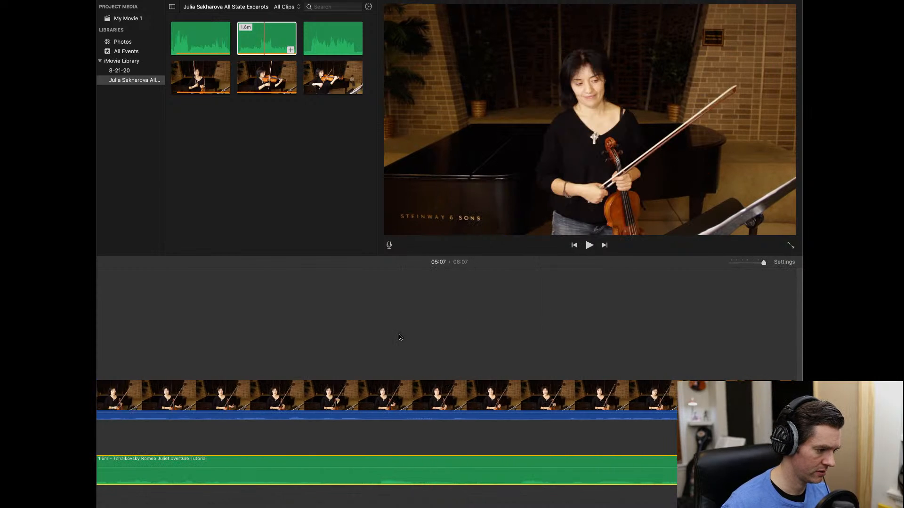
pyautogui.hscroll(-20, 399, 338)
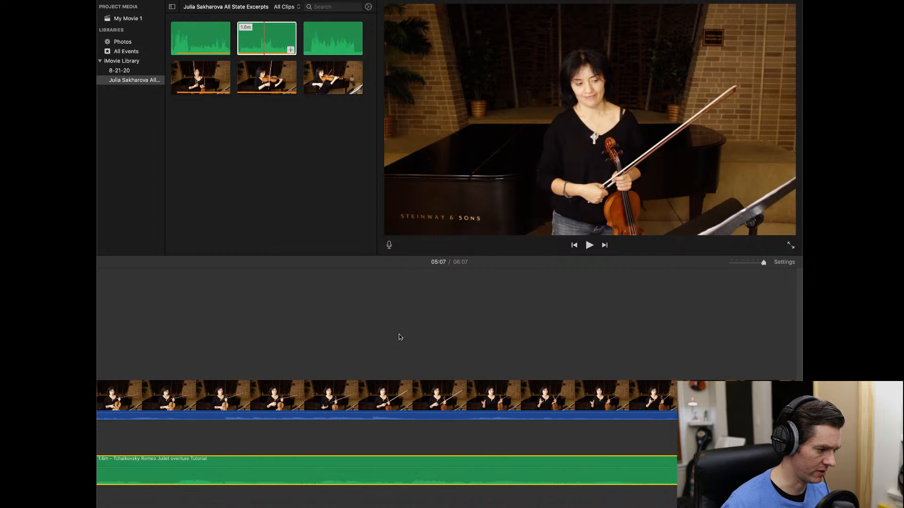
pyautogui.hscroll(-20, 399, 337)
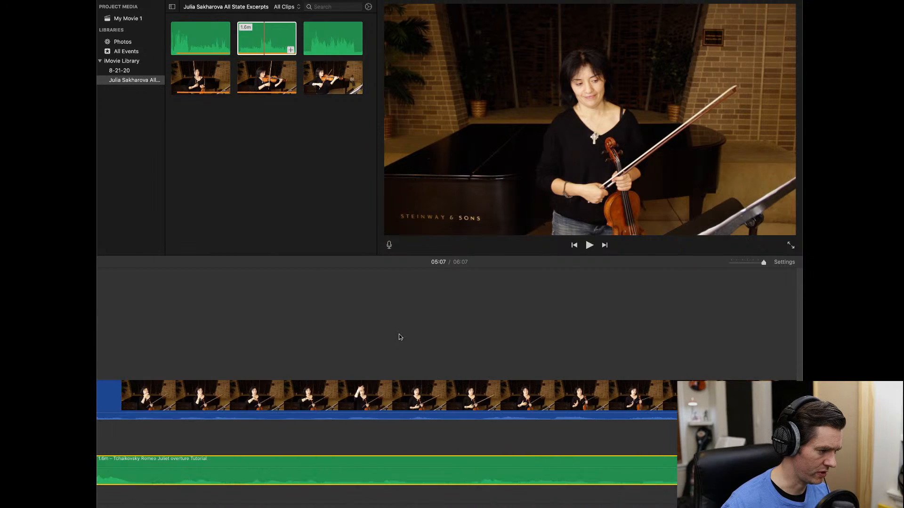
pyautogui.hscroll(-20, 399, 337)
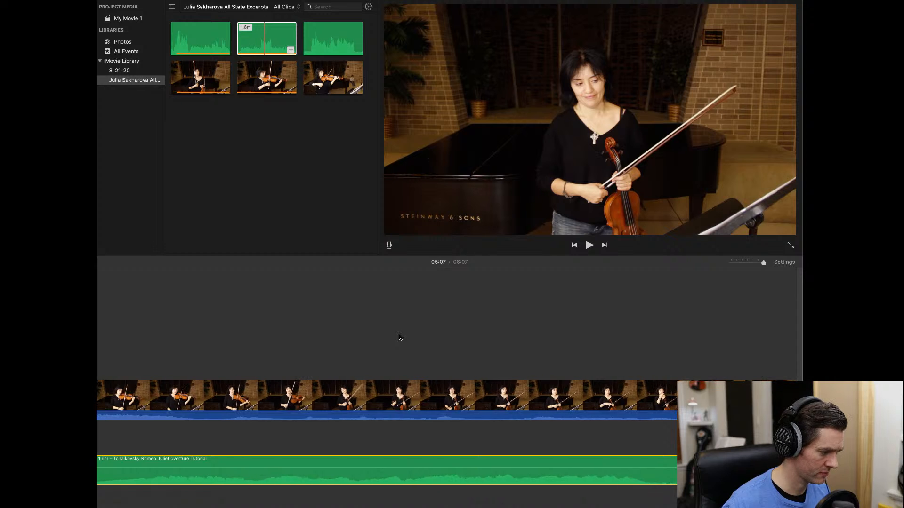
pyautogui.hscroll(-20, 400, 337)
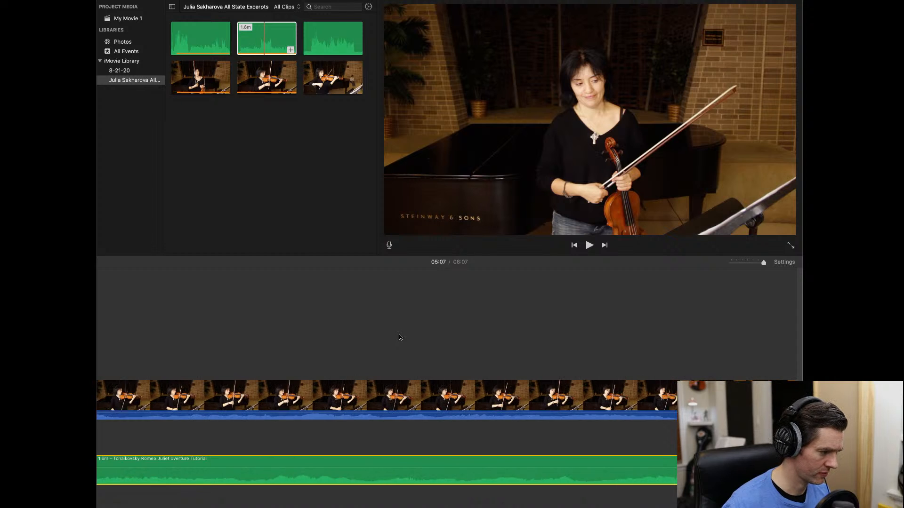
pyautogui.hscroll(-20, 399, 337)
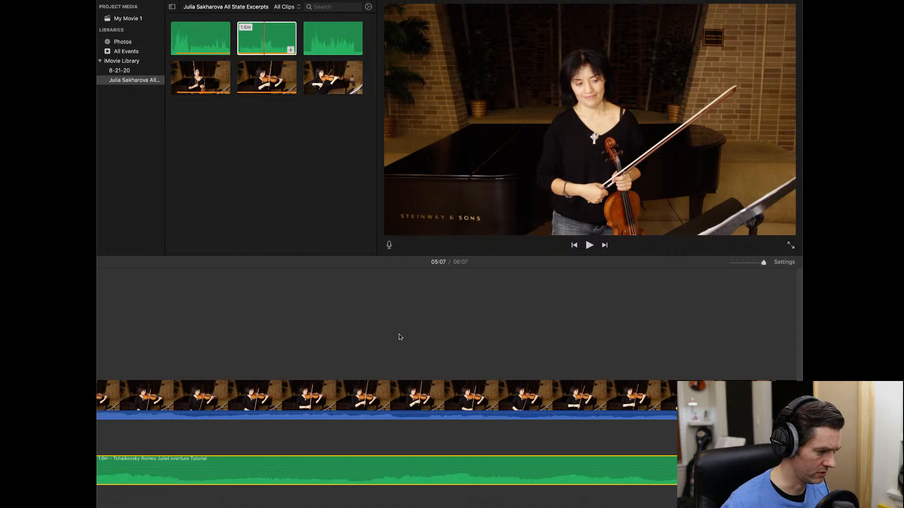
pyautogui.hscroll(-10, 399, 337)
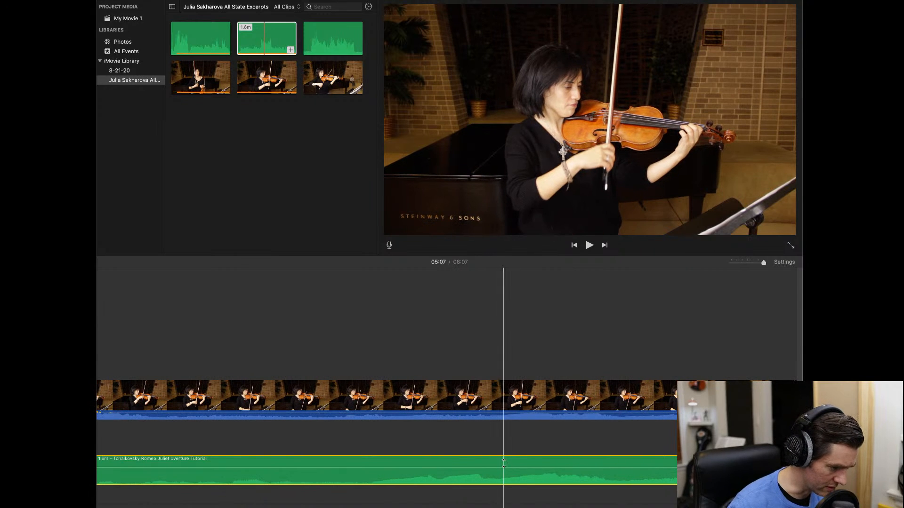
pyautogui.moveTo(503, 462); pyautogui.dragTo(571, 460)
pyautogui.press('space')
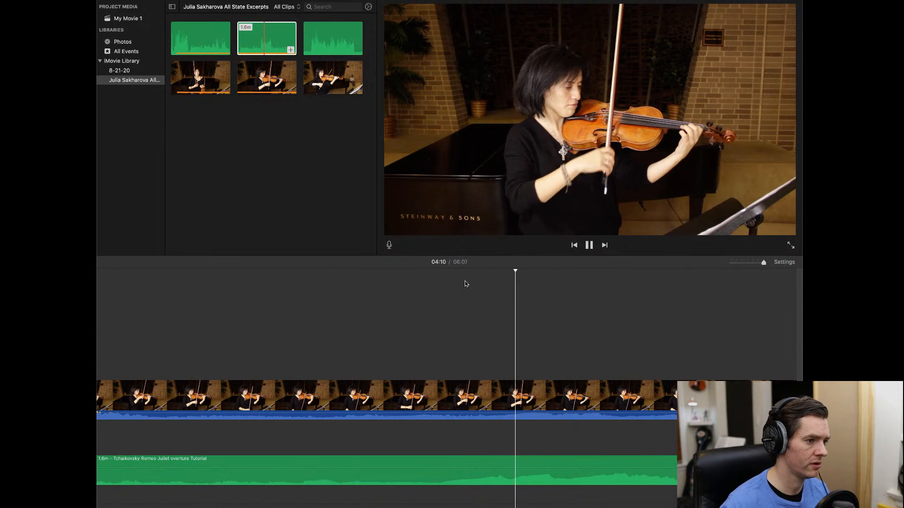
pyautogui.press('space')
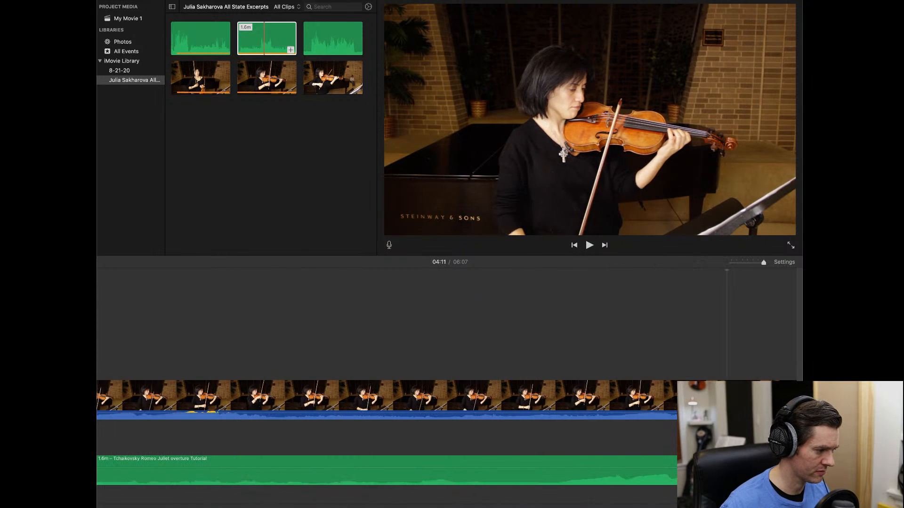
# - Select the Tchaikovsky tutorial audio and play from a new point to check the sync
pyautogui.hscroll(-20, 386, 433)
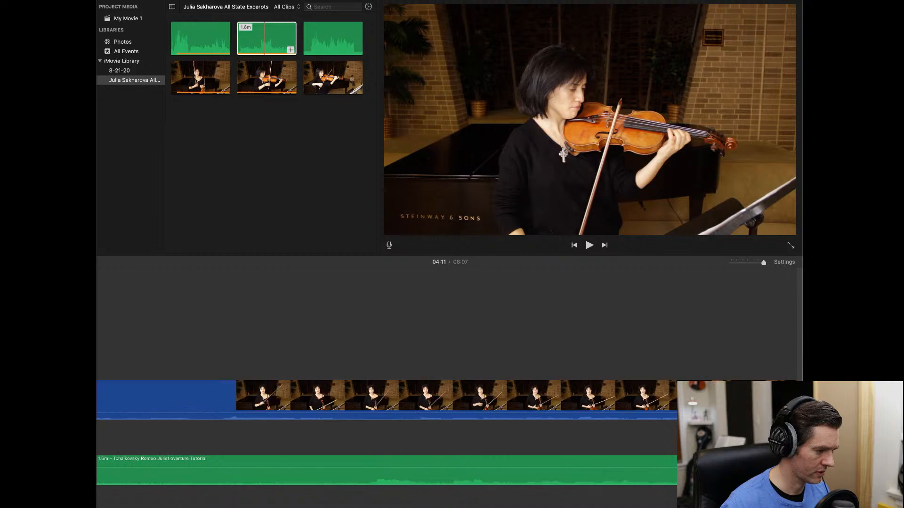
pyautogui.hscroll(7, 386, 433)
pyautogui.hscroll(6, 386, 433)
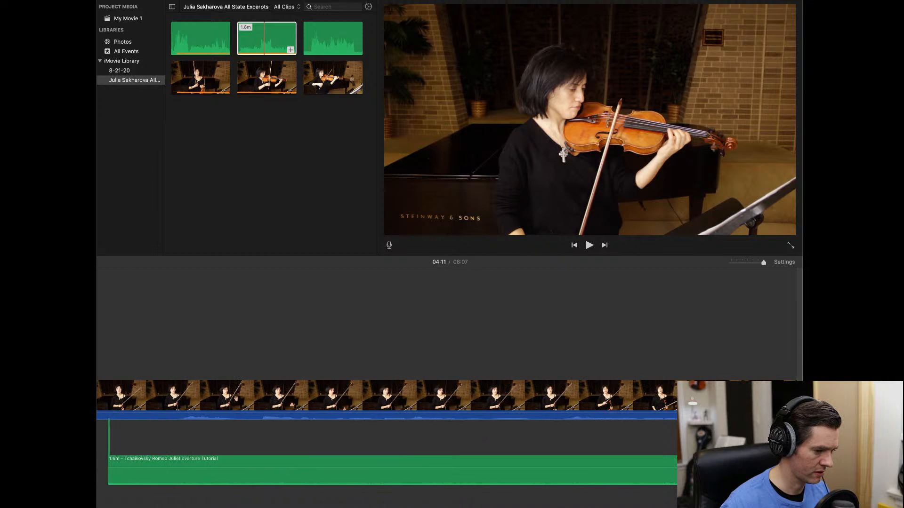
pyautogui.hscroll(5, 475, 471)
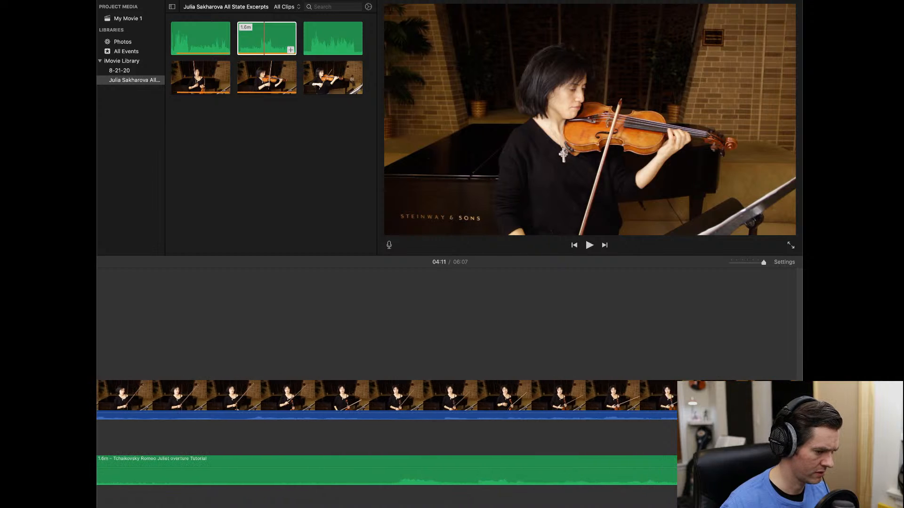
pyautogui.click(404, 460)
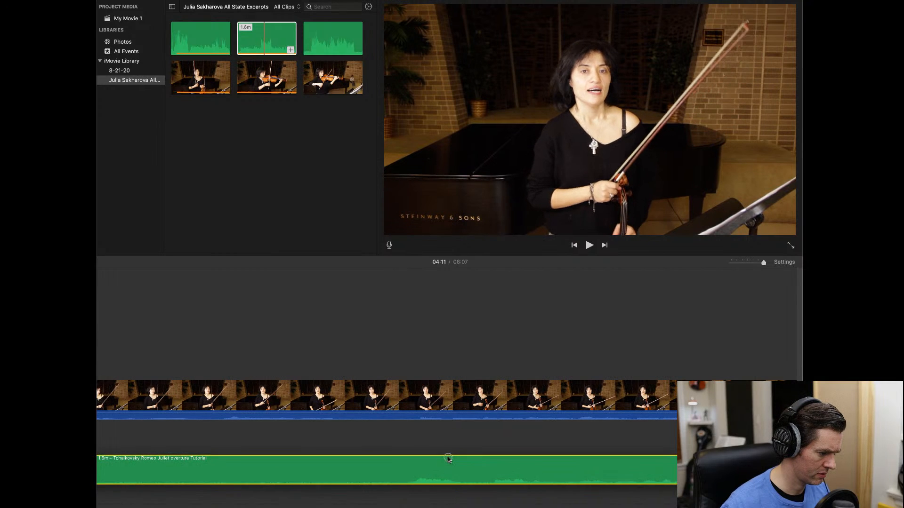
pyautogui.click(420, 297)
pyautogui.press('space')
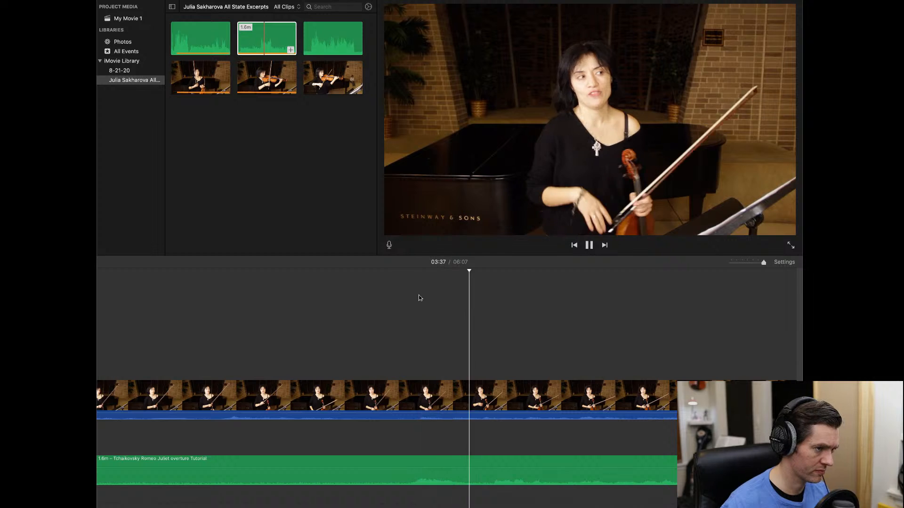
pyautogui.press('space')
# - Slide the tutorial audio earlier to match the video and replay the section
pyautogui.click(422, 459)
pyautogui.moveTo(422, 459); pyautogui.dragTo(219, 457)
pyautogui.hscroll(8, 374, 444)
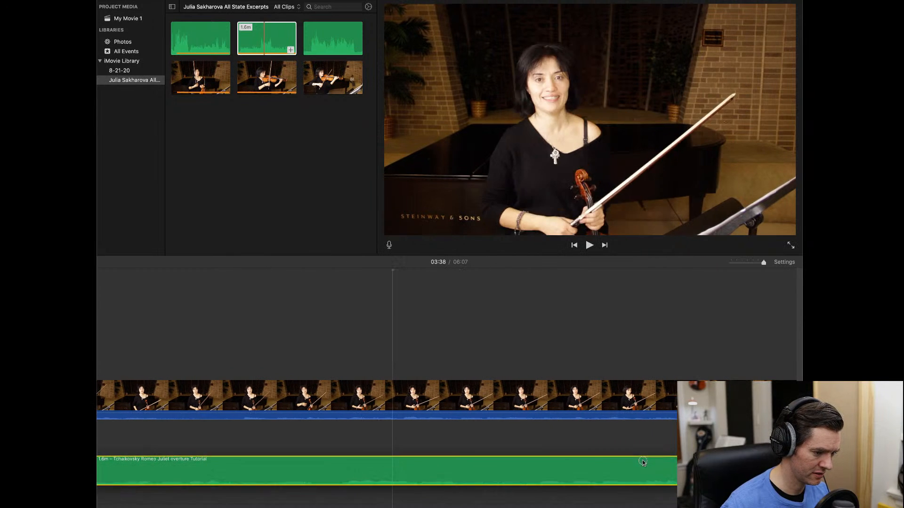
pyautogui.click(591, 355)
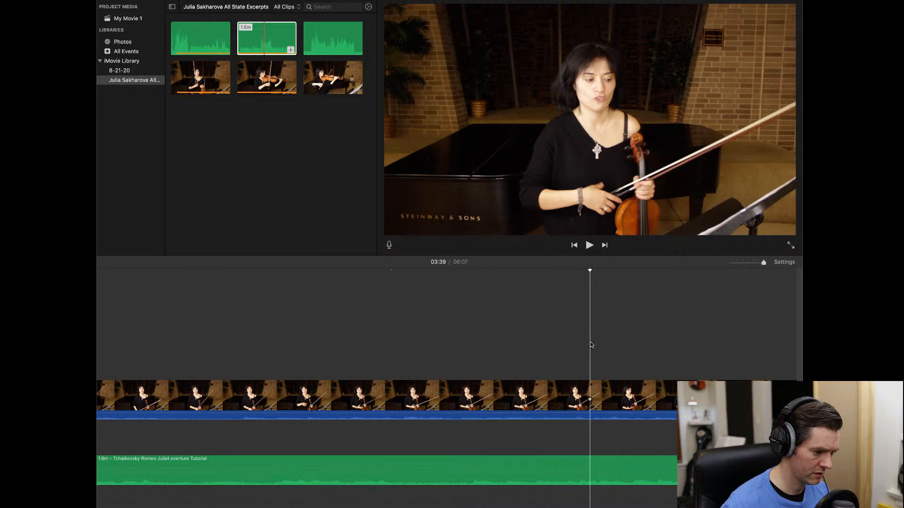
pyautogui.press('space')
pyautogui.press('space')
pyautogui.hscroll(10, 591, 345)
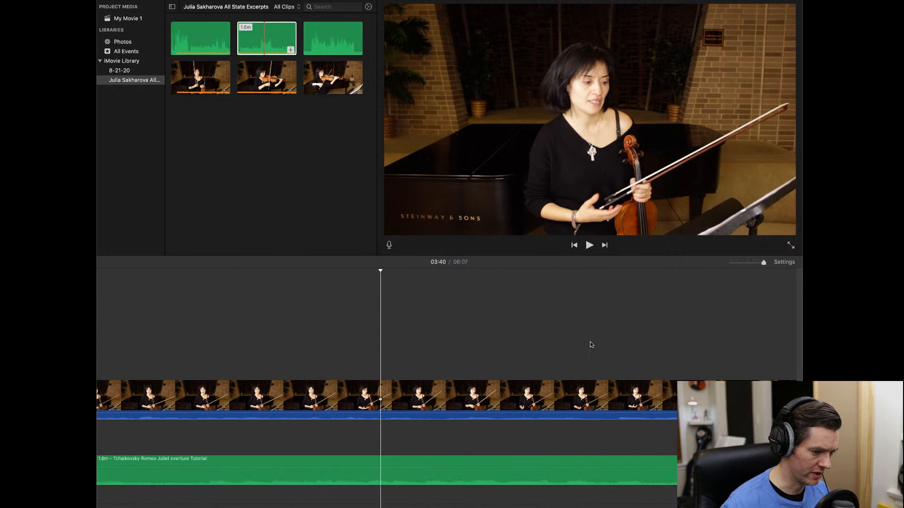
pyautogui.hscroll(5, 591, 345)
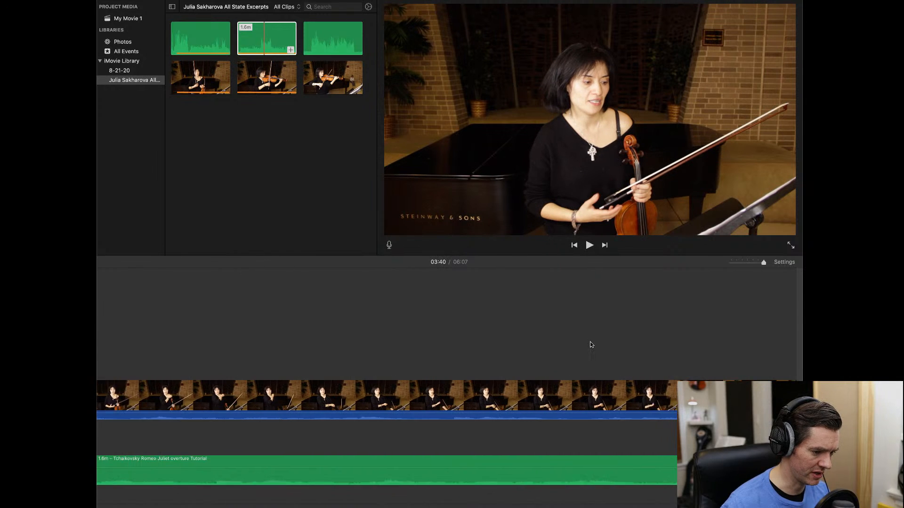
pyautogui.hscroll(3, 592, 345)
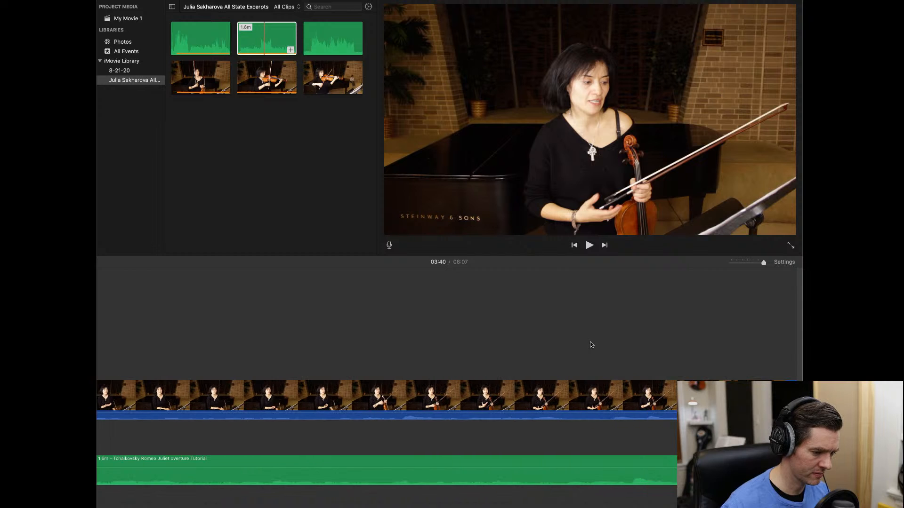
# - Slide the 1.6m tutorial audio earlier under the middle video and play to check alignment
pyautogui.click(746, 264)
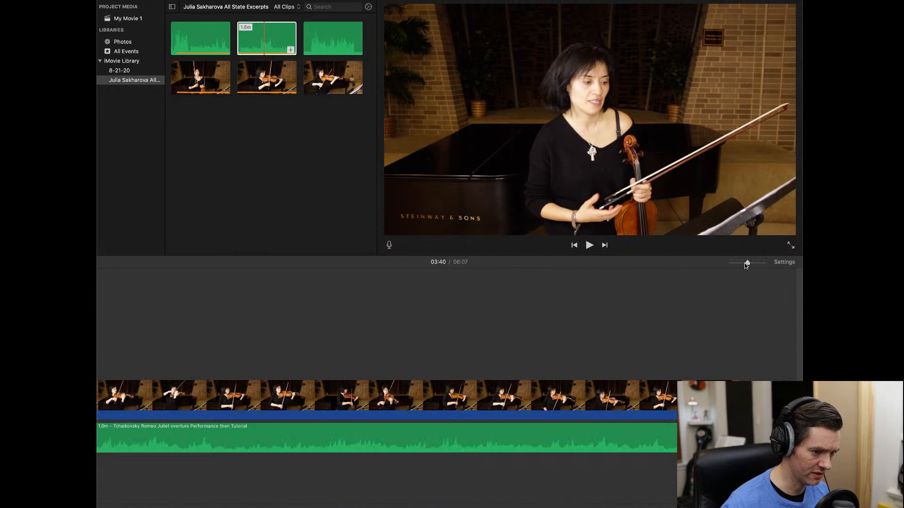
pyautogui.click(740, 264)
pyautogui.hscroll(-12, 571, 337)
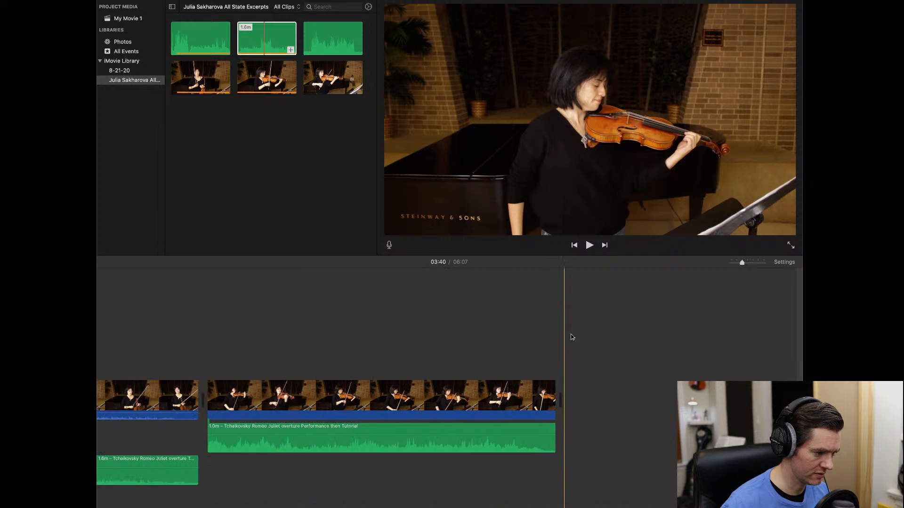
pyautogui.hscroll(-8, 571, 337)
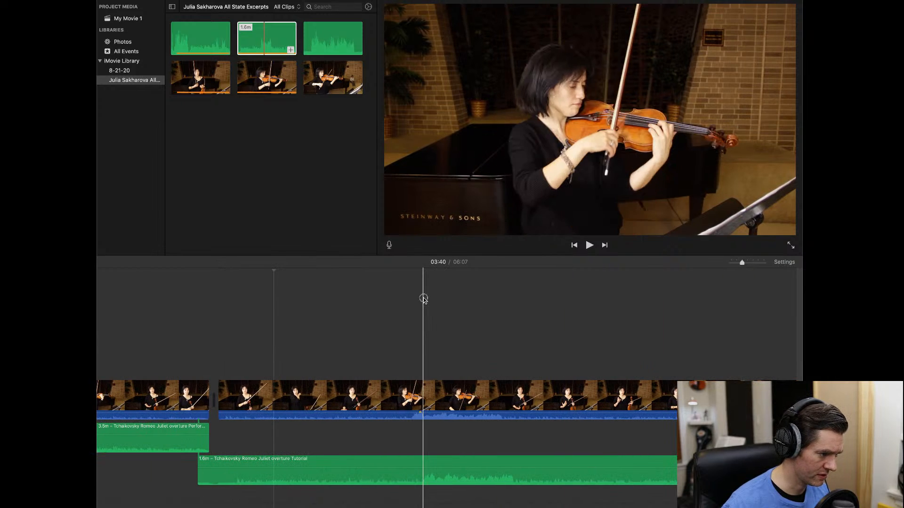
pyautogui.moveTo(742, 263); pyautogui.dragTo(758, 265)
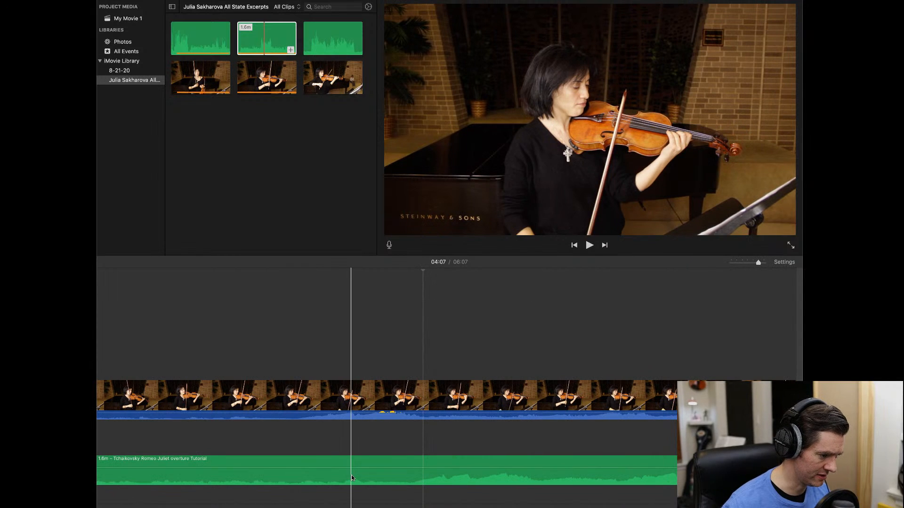
pyautogui.click(460, 461)
pyautogui.moveTo(460, 462); pyautogui.dragTo(356, 461)
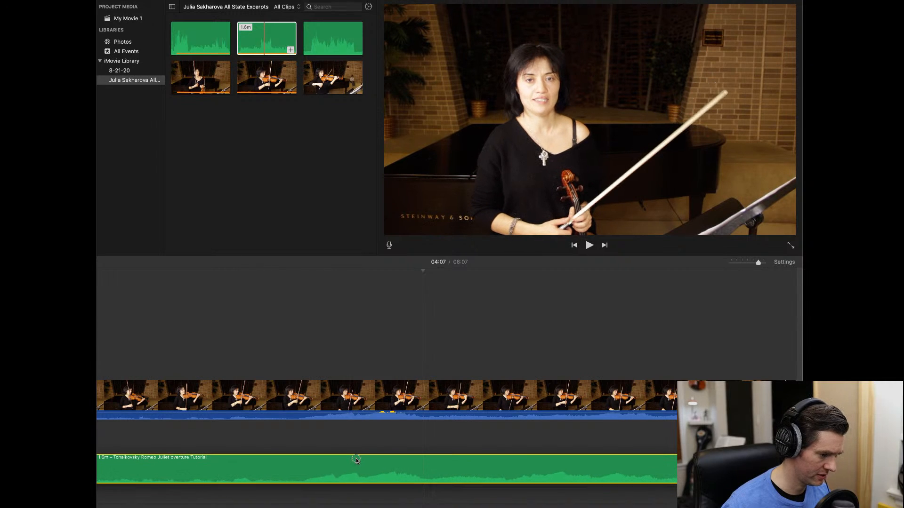
pyautogui.click(306, 326)
pyautogui.press('space')
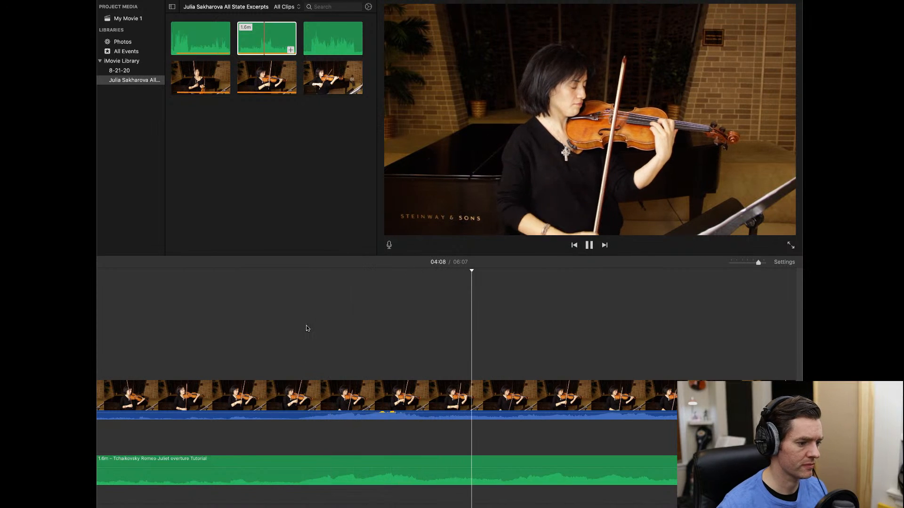
pyautogui.press('space')
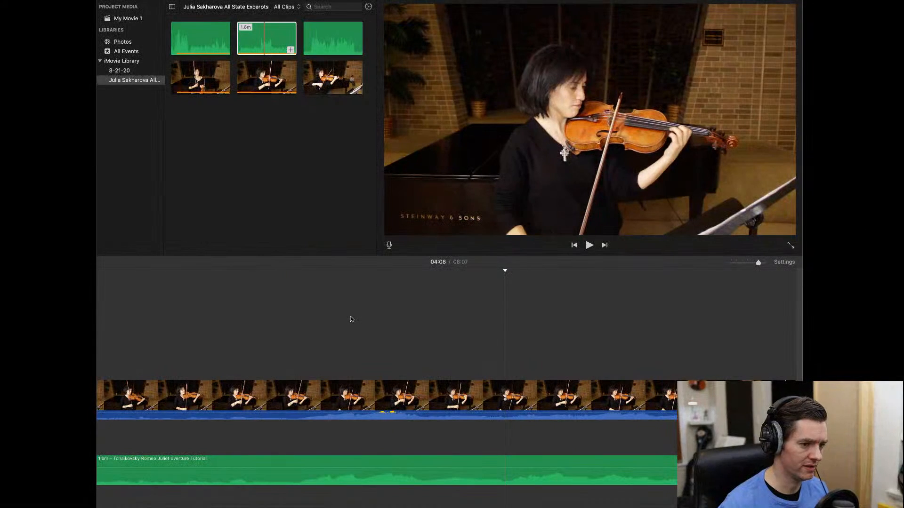
# - Replay to confirm the sync, then set the middle video clip's volume to 0%
pyautogui.click(739, 265)
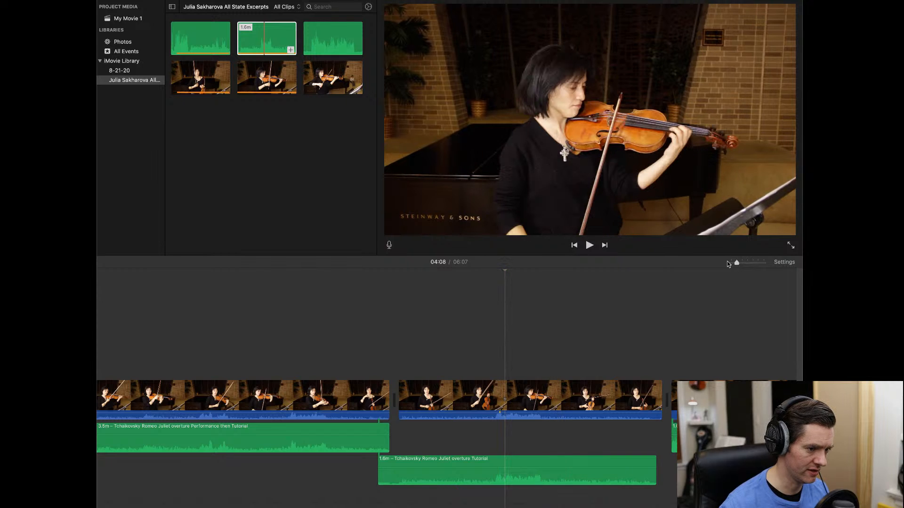
pyautogui.moveTo(740, 265); pyautogui.dragTo(763, 263)
pyautogui.hscroll(-5, 293, 282)
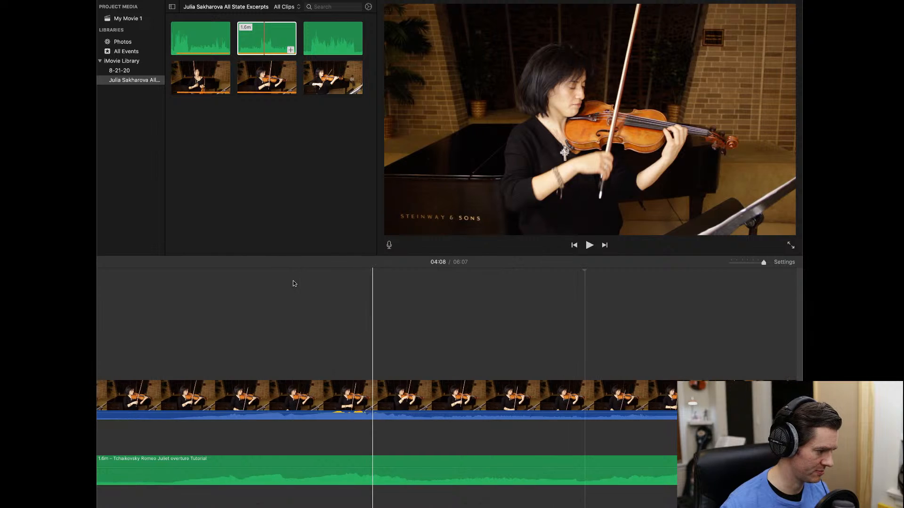
pyautogui.hscroll(-3, 259, 314)
pyautogui.press('space')
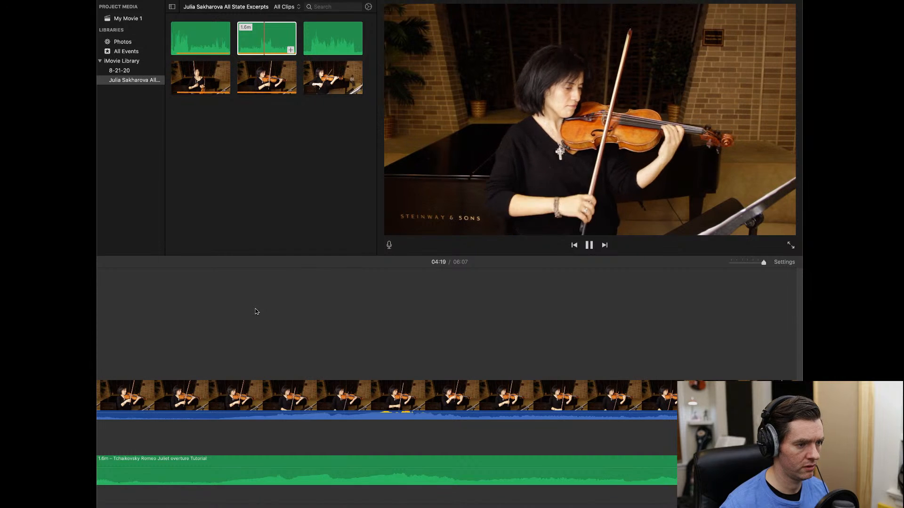
pyautogui.press('space')
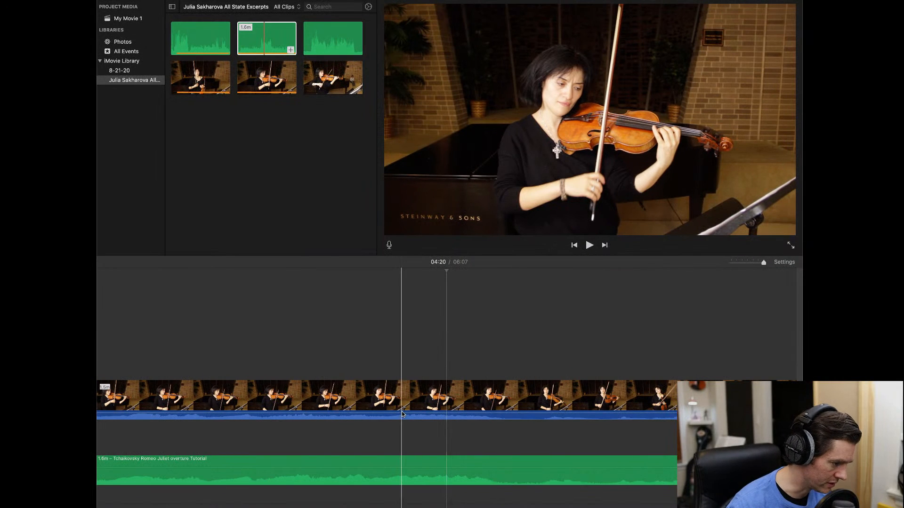
pyautogui.moveTo(401, 415); pyautogui.dragTo(399, 422)
pyautogui.moveTo(763, 263); pyautogui.dragTo(738, 268)
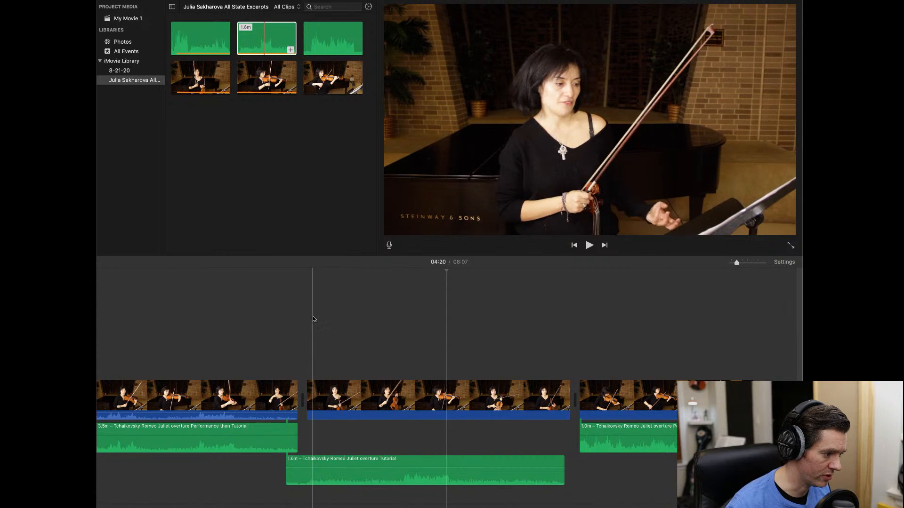
pyautogui.press('space')
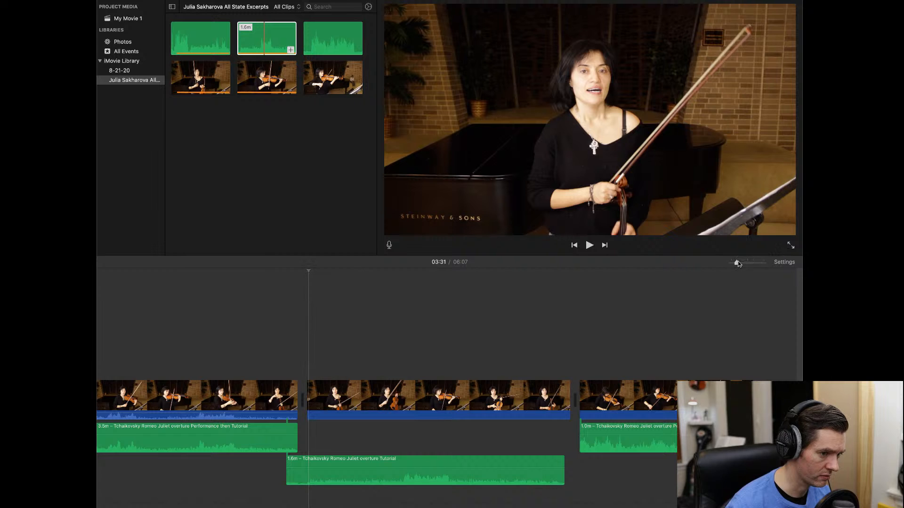
# - Split the second video clip and the 1.6m tutorial audio at the playhead
pyautogui.moveTo(739, 264); pyautogui.dragTo(748, 263)
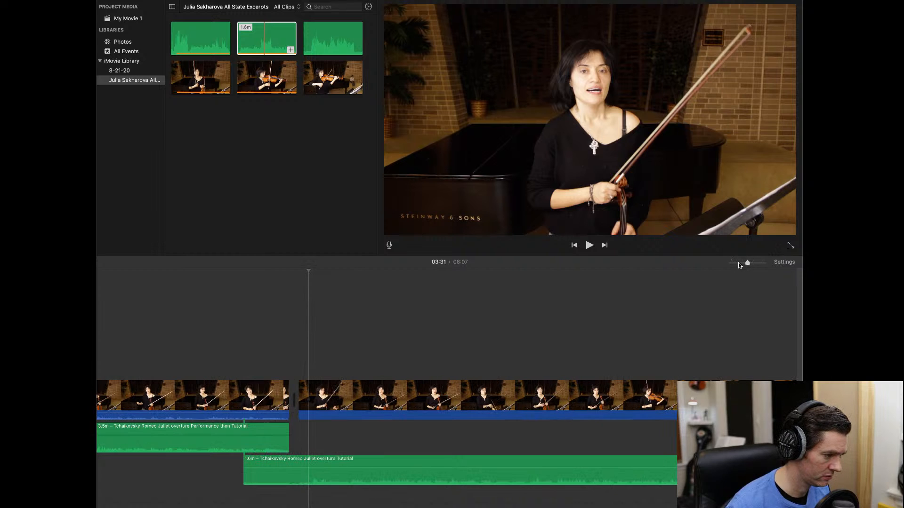
pyautogui.click(312, 392)
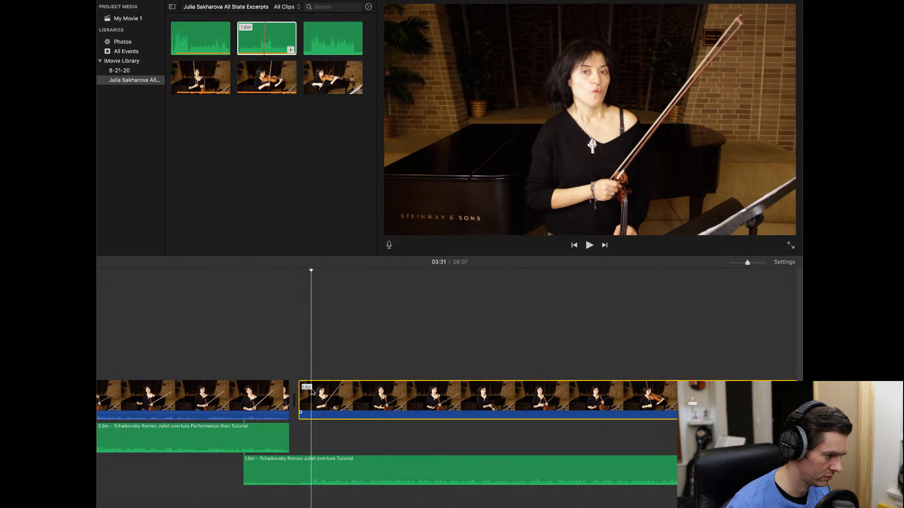
pyautogui.press('super+b')
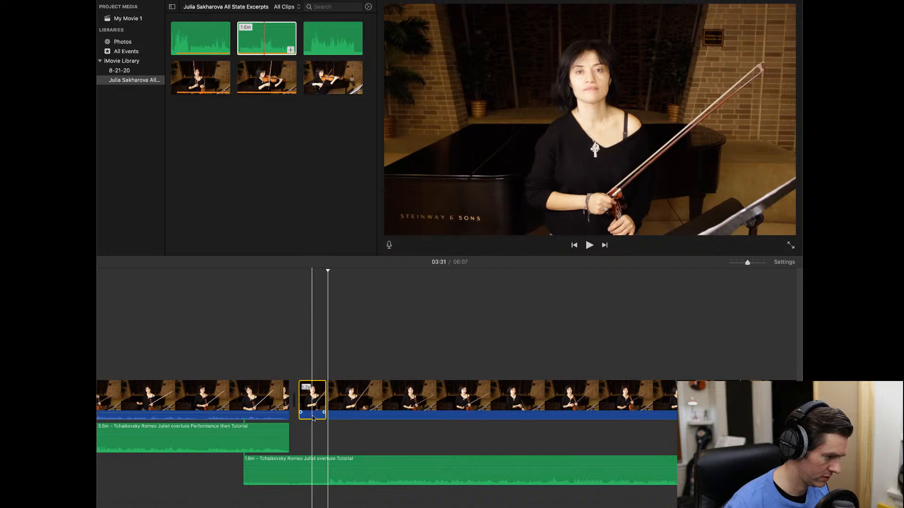
pyautogui.click(328, 466)
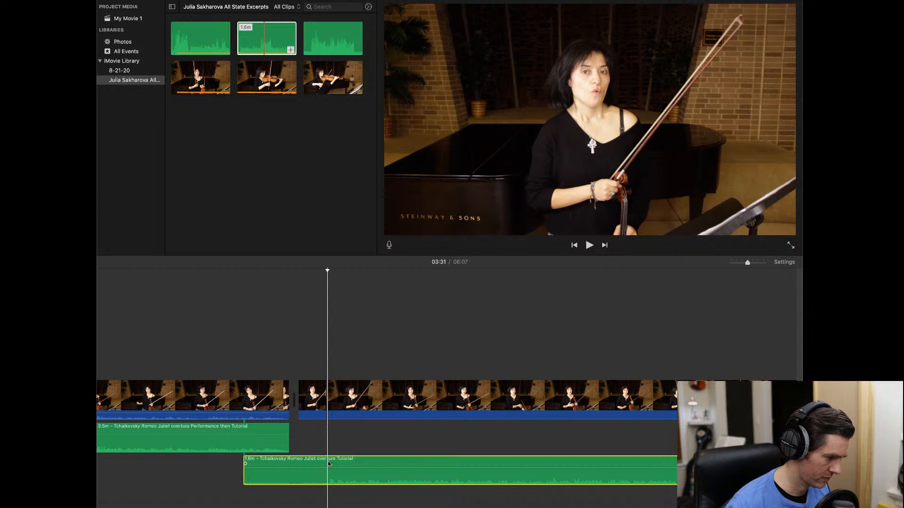
pyautogui.press('super+b')
# - Delete the short video sliver and 8.3s audio lead-in, then play the join
pyautogui.moveTo(321, 331); pyautogui.dragTo(309, 441)
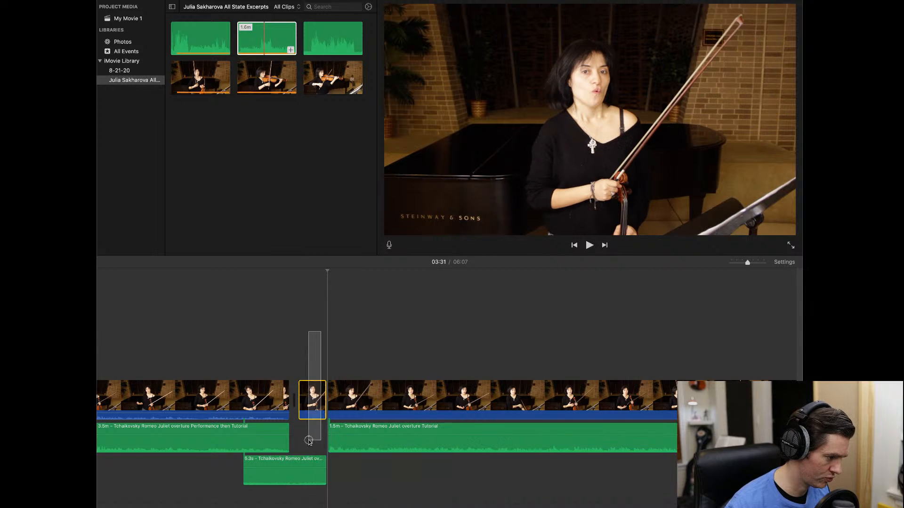
pyautogui.moveTo(312, 504); pyautogui.dragTo(312, 506)
pyautogui.press('Delete')
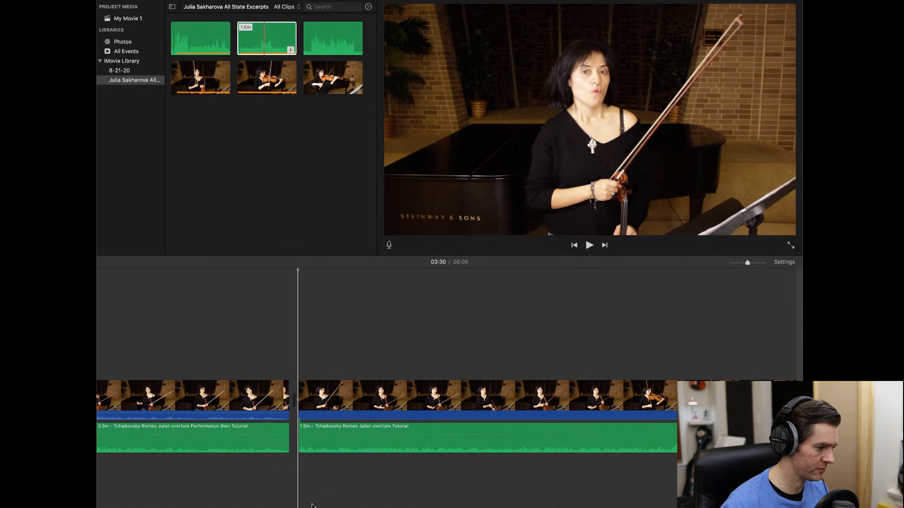
pyautogui.hscroll(5, 368, 415)
pyautogui.hscroll(5, 369, 414)
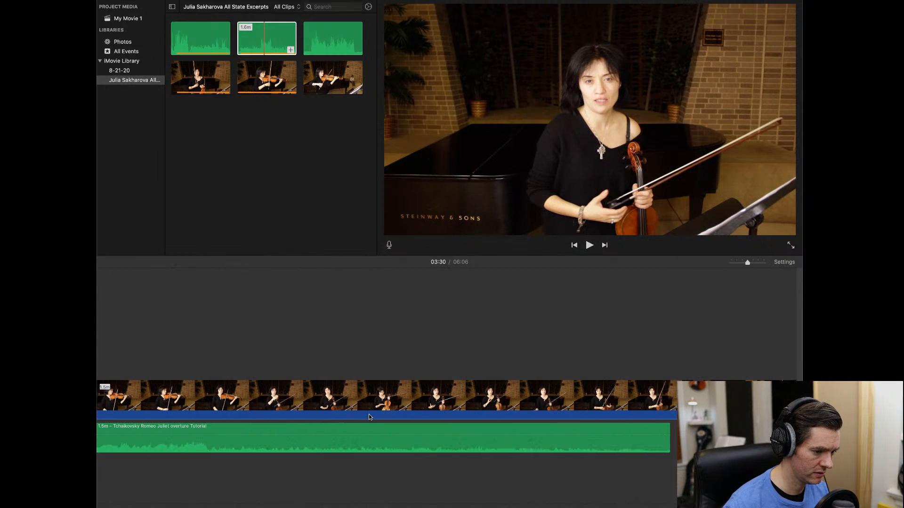
pyautogui.hscroll(1, 368, 414)
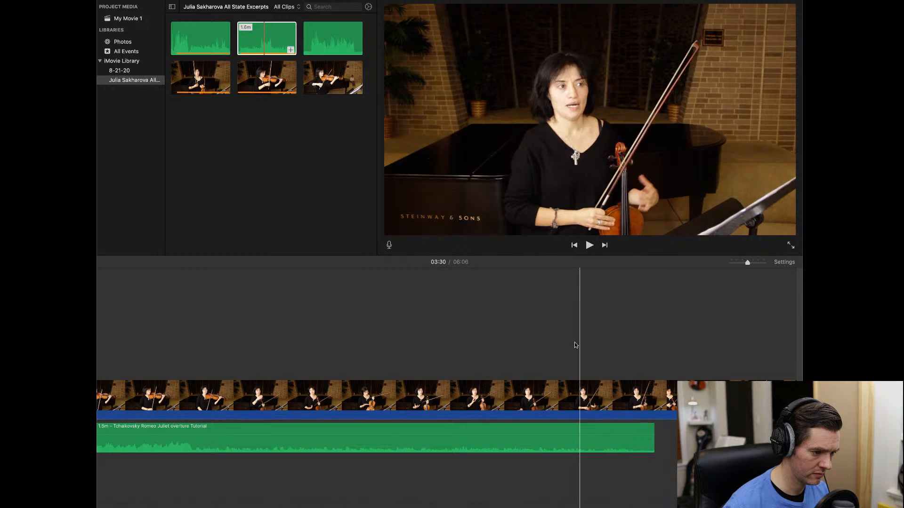
pyautogui.press('space')
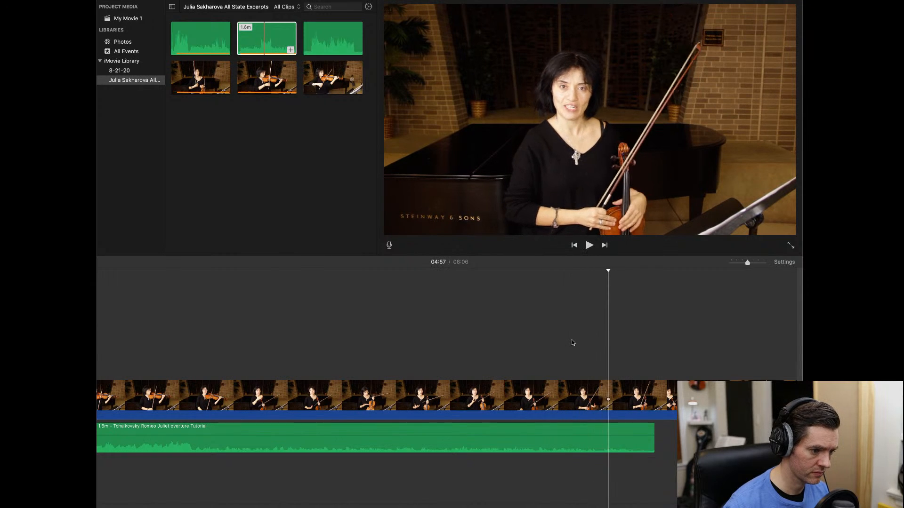
# - Split video and tutorial audio where the tutorial ends and delete the 4.1s leftover pieces
pyautogui.click(611, 388)
pyautogui.click(611, 388)
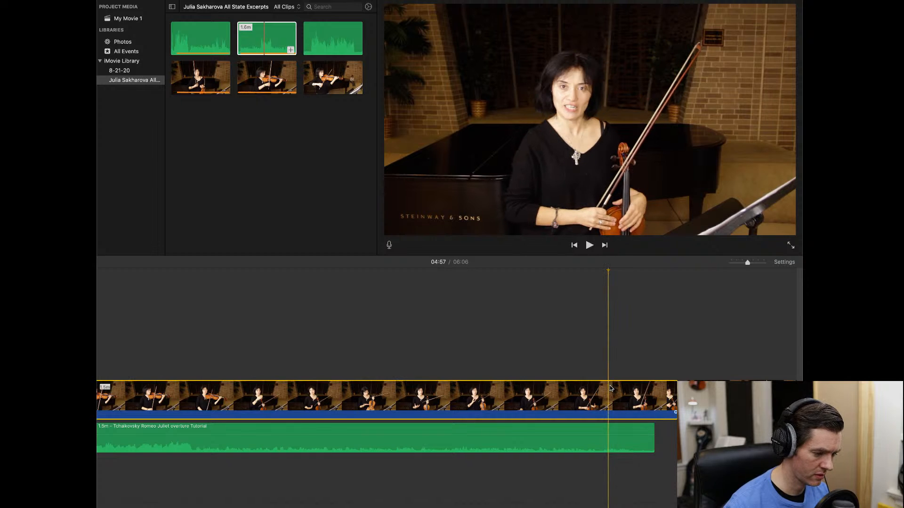
pyautogui.press('super+b')
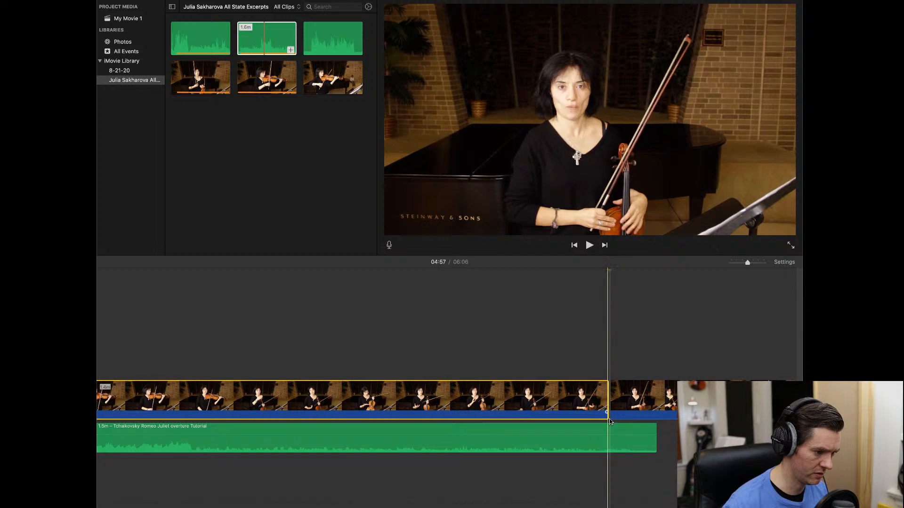
pyautogui.click(607, 438)
pyautogui.press('super+b')
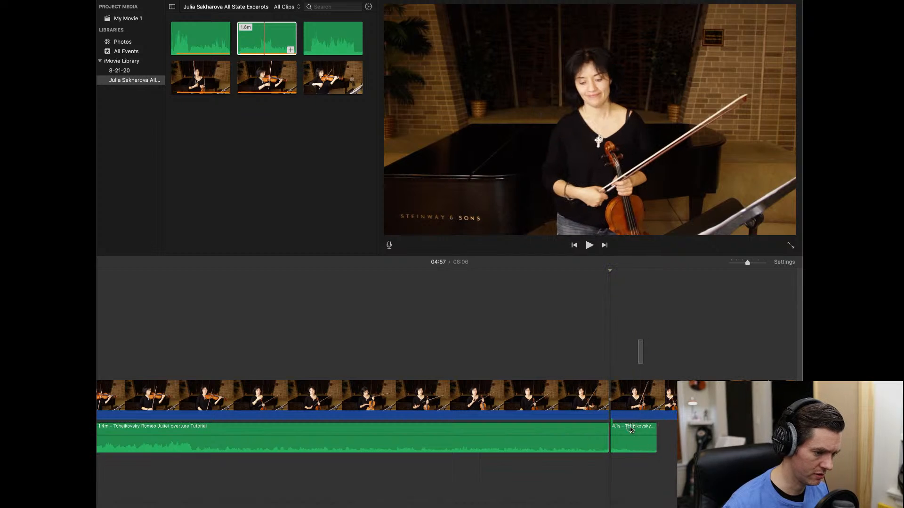
pyautogui.moveTo(644, 341); pyautogui.dragTo(627, 473)
pyautogui.press('Delete')
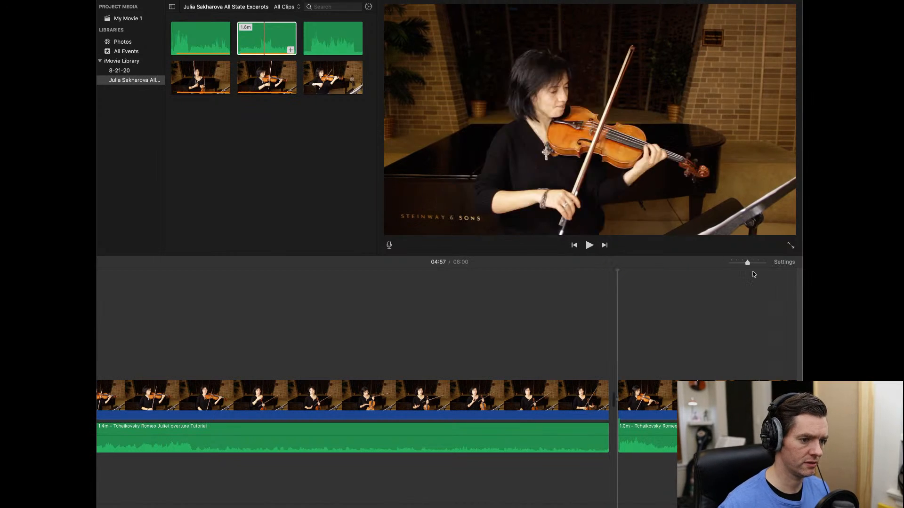
pyautogui.moveTo(747, 263); pyautogui.dragTo(731, 263)
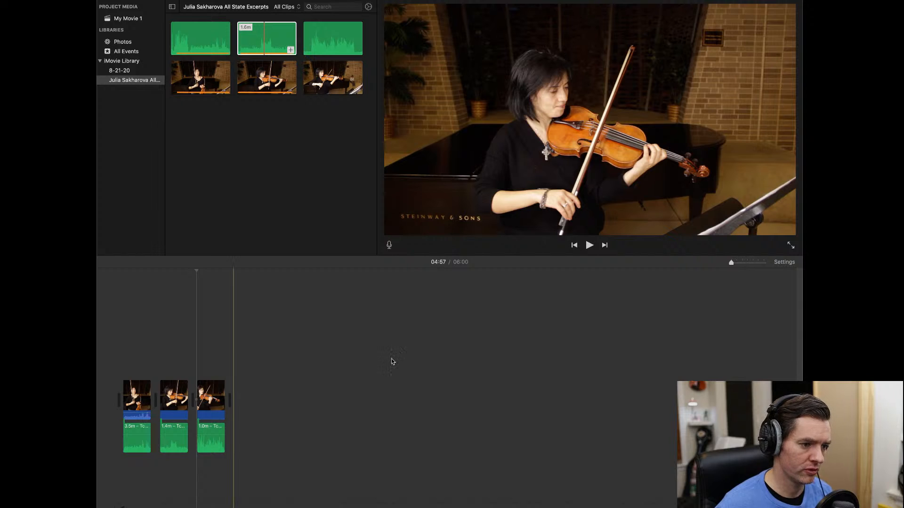
# - Zoom the timeline in on the boundary after the 1.4m tutorial clip
pyautogui.moveTo(732, 262); pyautogui.dragTo(764, 262)
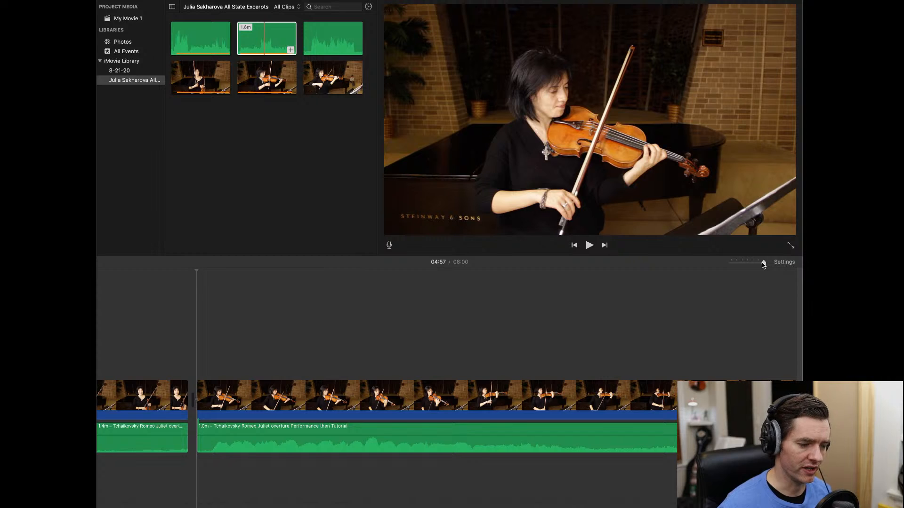
pyautogui.moveTo(763, 262); pyautogui.dragTo(737, 265)
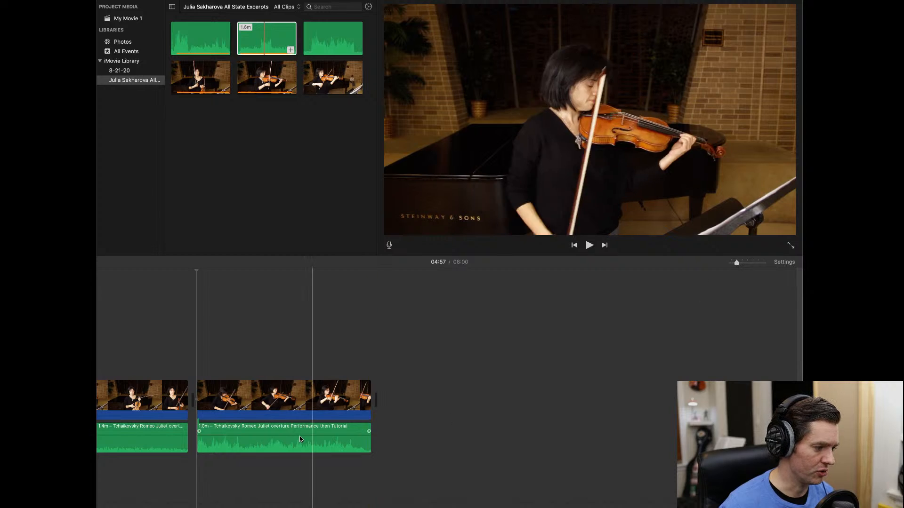
pyautogui.click(763, 263)
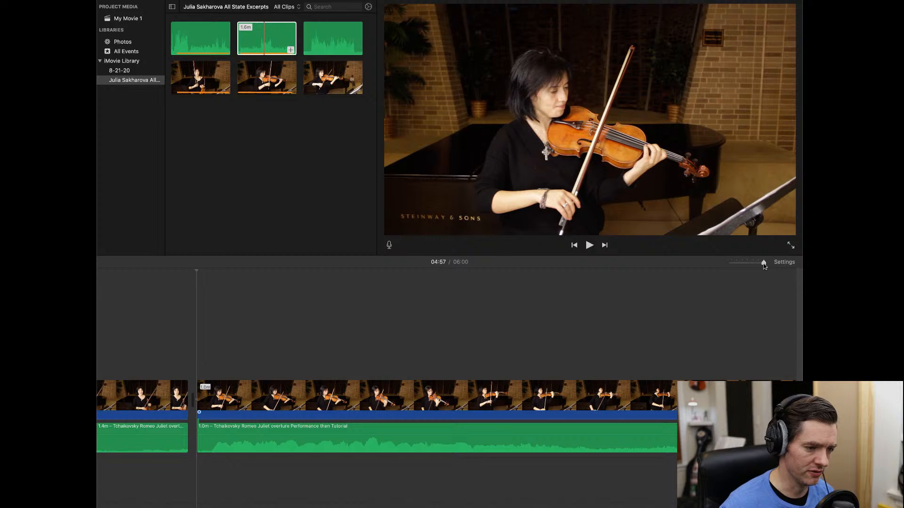